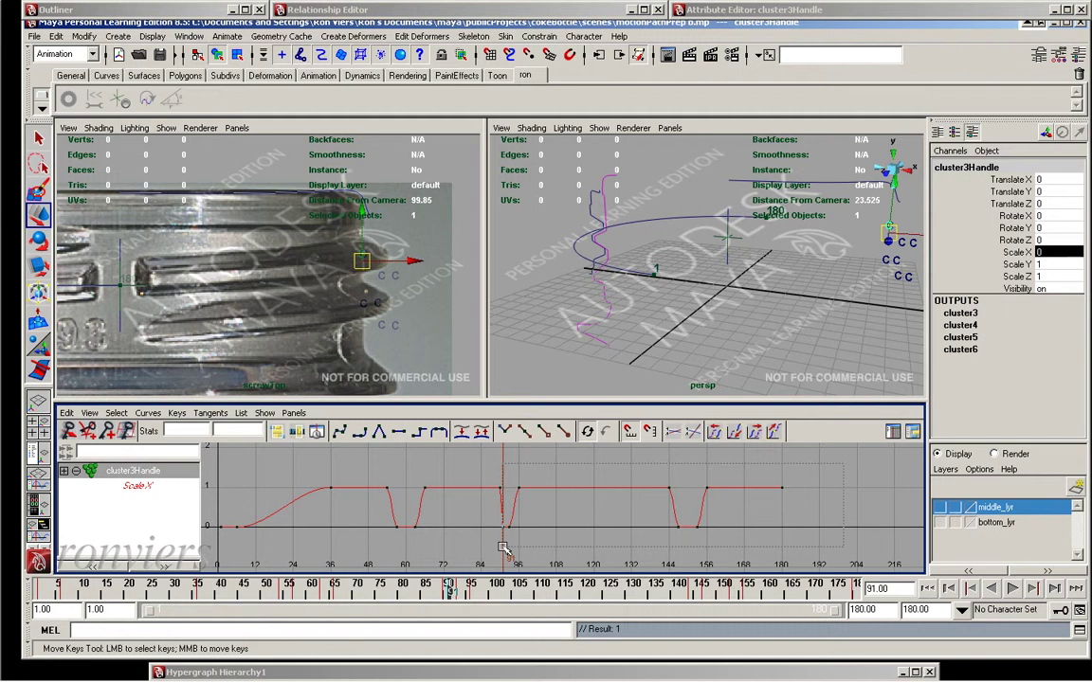
Shift cluster3Handle's later Scale X keys to later frames, then copy the whole Scale X curve
{"action": "middle_click_drag", "start_coordinate": [518, 537], "coordinate": [592, 536]}
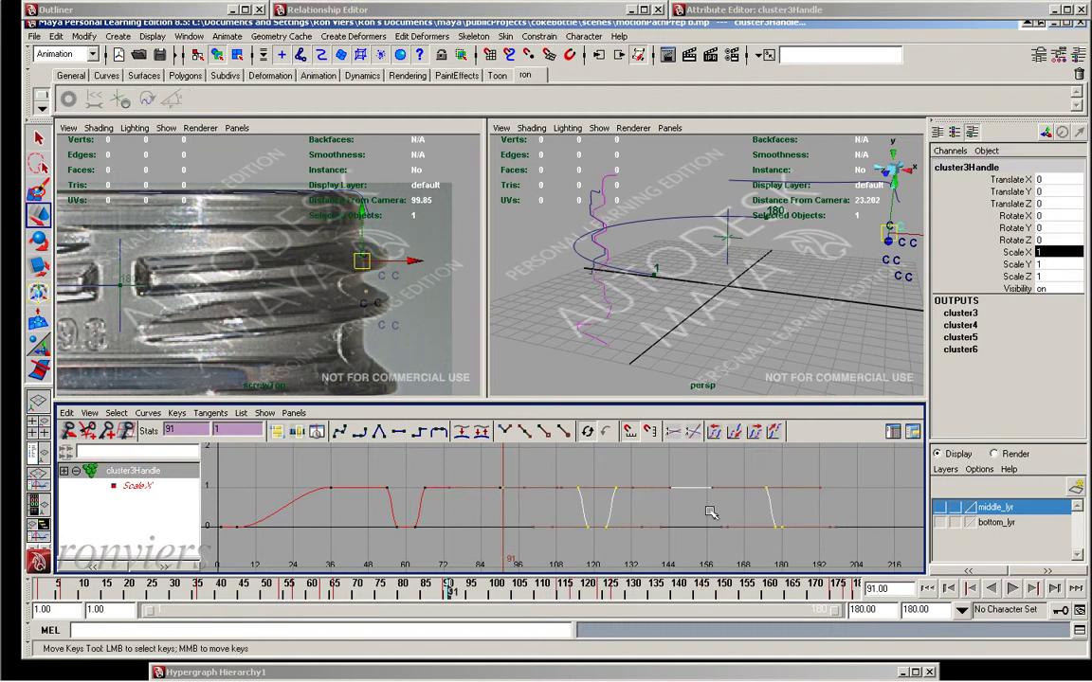
{"action": "left_click_drag", "start_coordinate": [487, 470], "coordinate": [526, 501]}
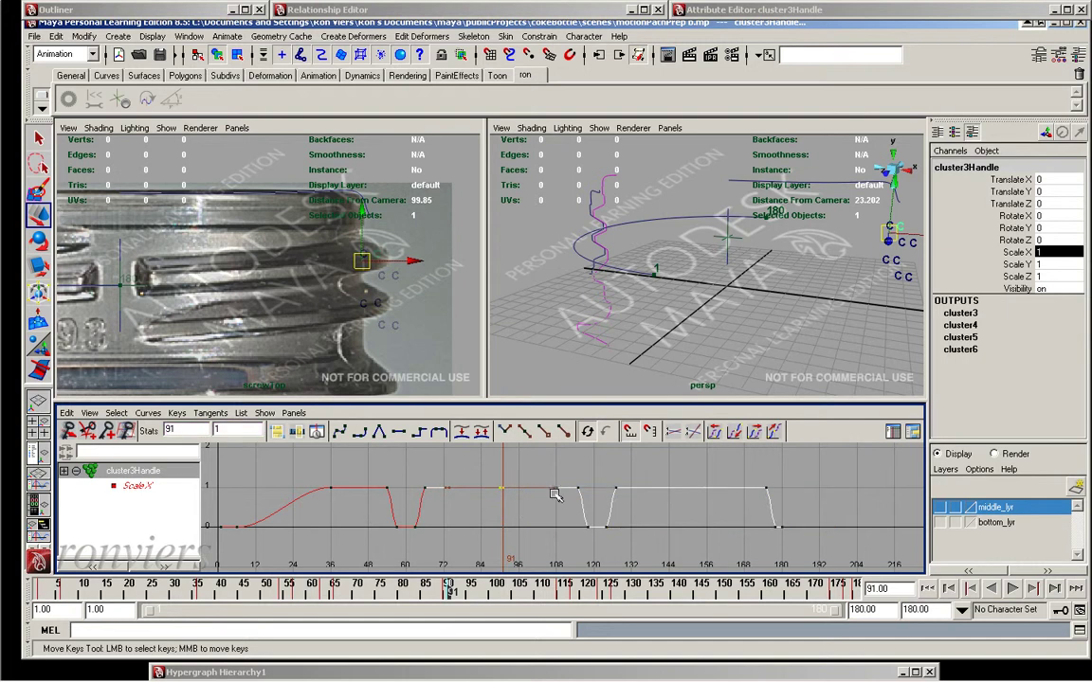
{"action": "left_click", "coordinate": [550, 490]}
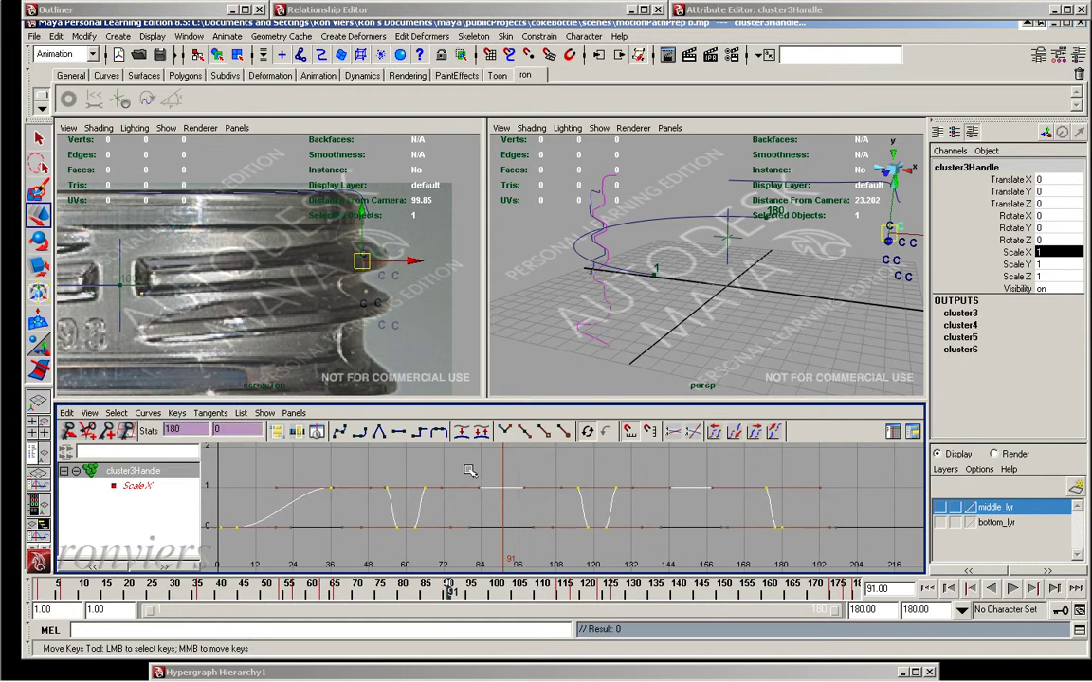
{"action": "left_click", "coordinate": [67, 415]}
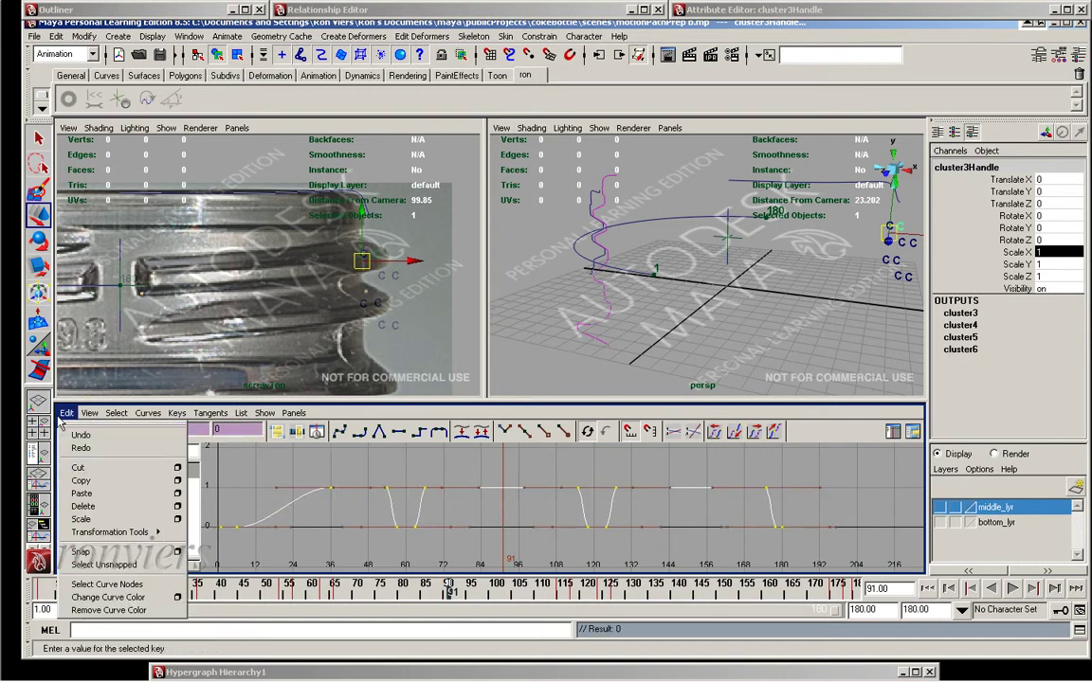
{"action": "left_click", "coordinate": [80, 481]}
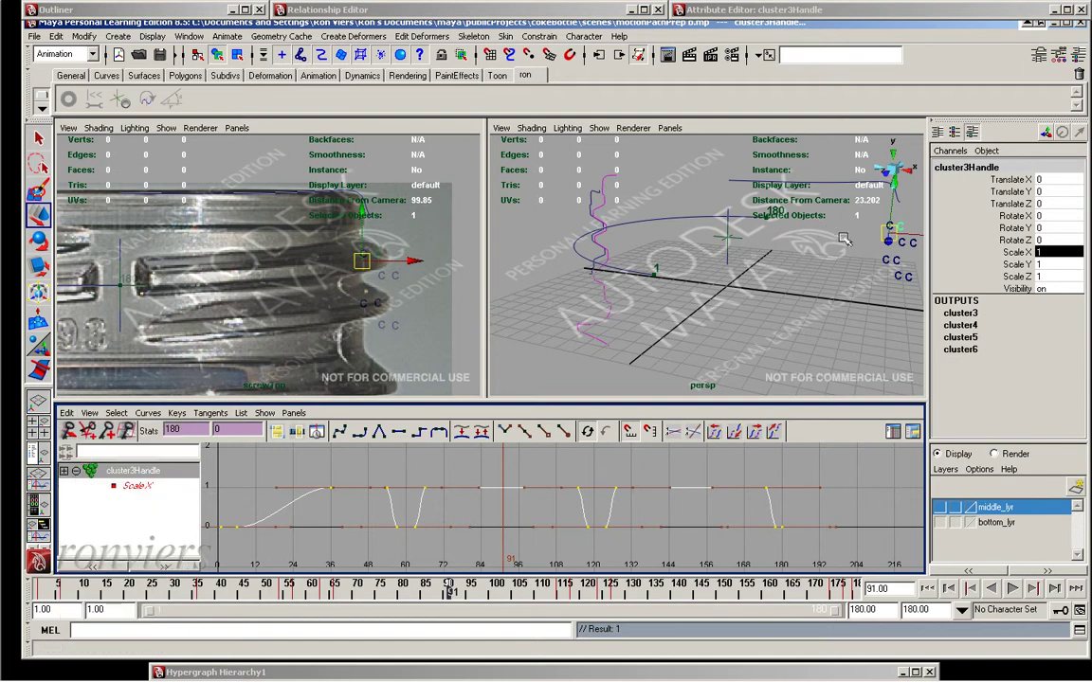
{"action": "left_click", "coordinate": [375, 306]}
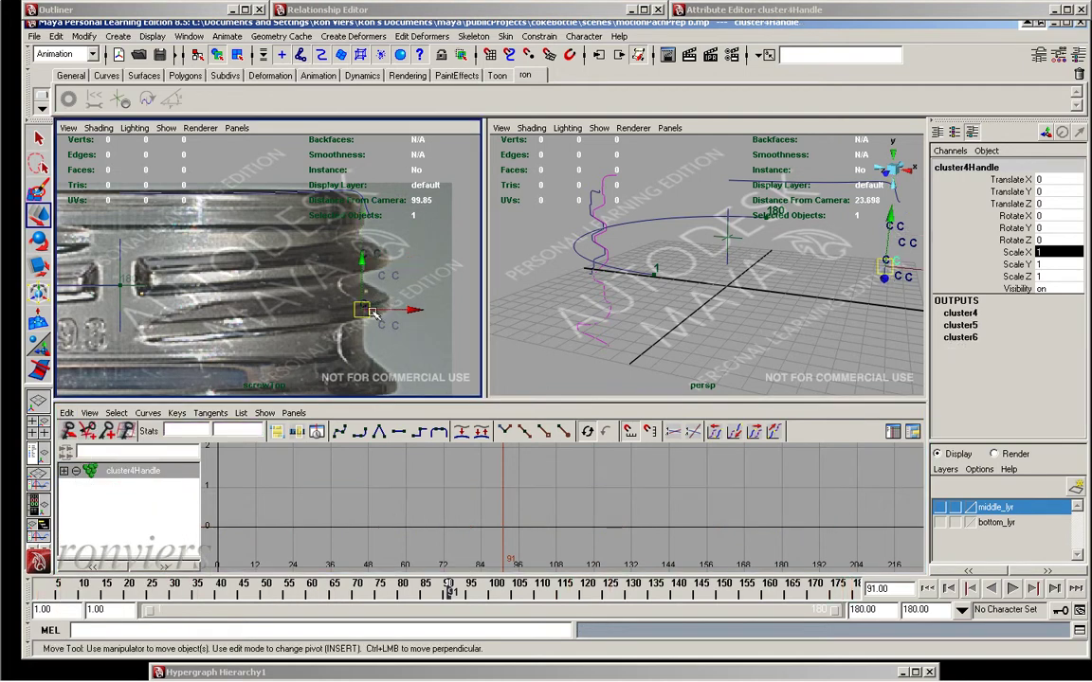
Paste the copied Scale X keys onto cluster4Handle starting at frame 1
{"action": "left_click", "coordinate": [66, 413]}
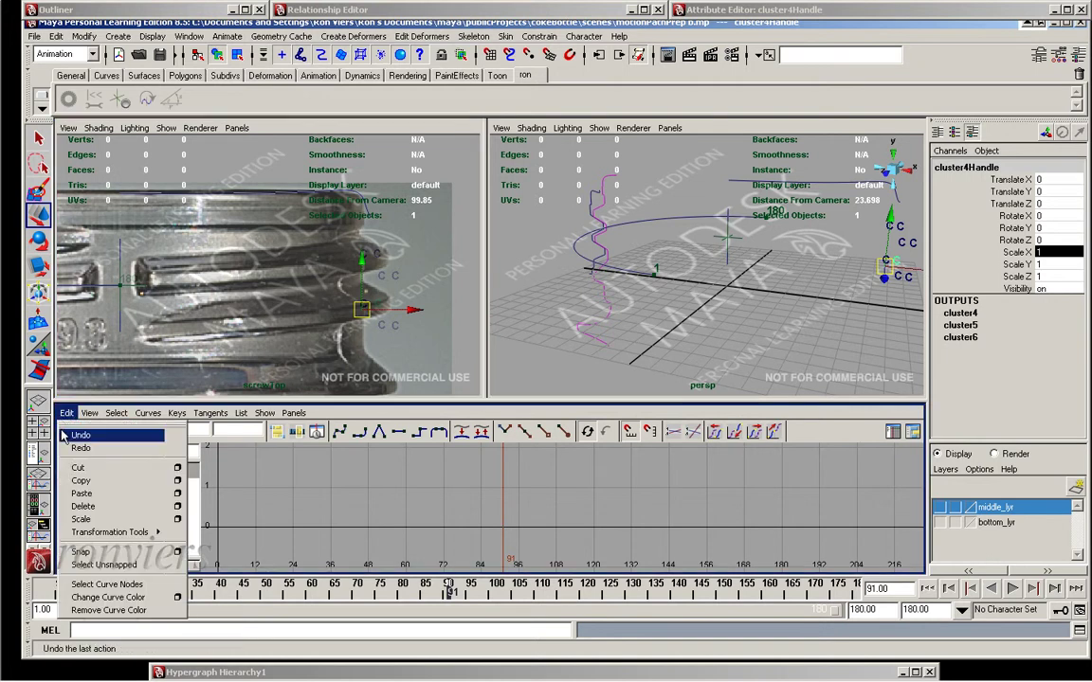
{"action": "left_click", "coordinate": [83, 499]}
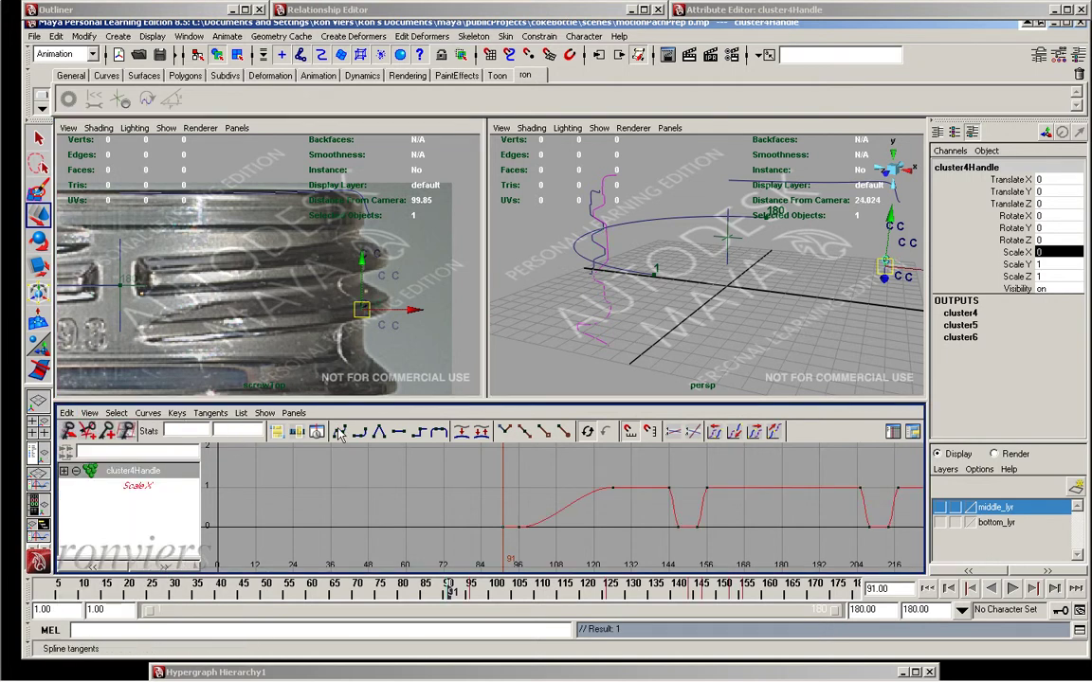
{"action": "key", "text": "ctrl+z"}
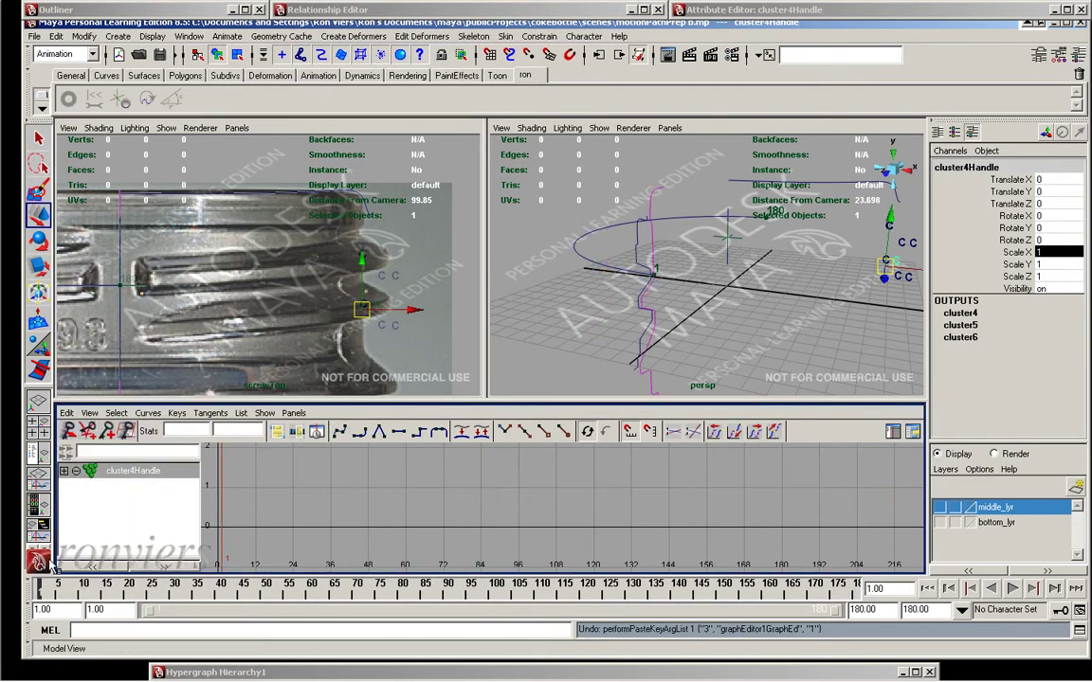
{"action": "left_click_drag", "start_coordinate": [95, 595], "coordinate": [40, 592]}
{"action": "left_click", "coordinate": [66, 414]}
{"action": "left_click", "coordinate": [85, 494]}
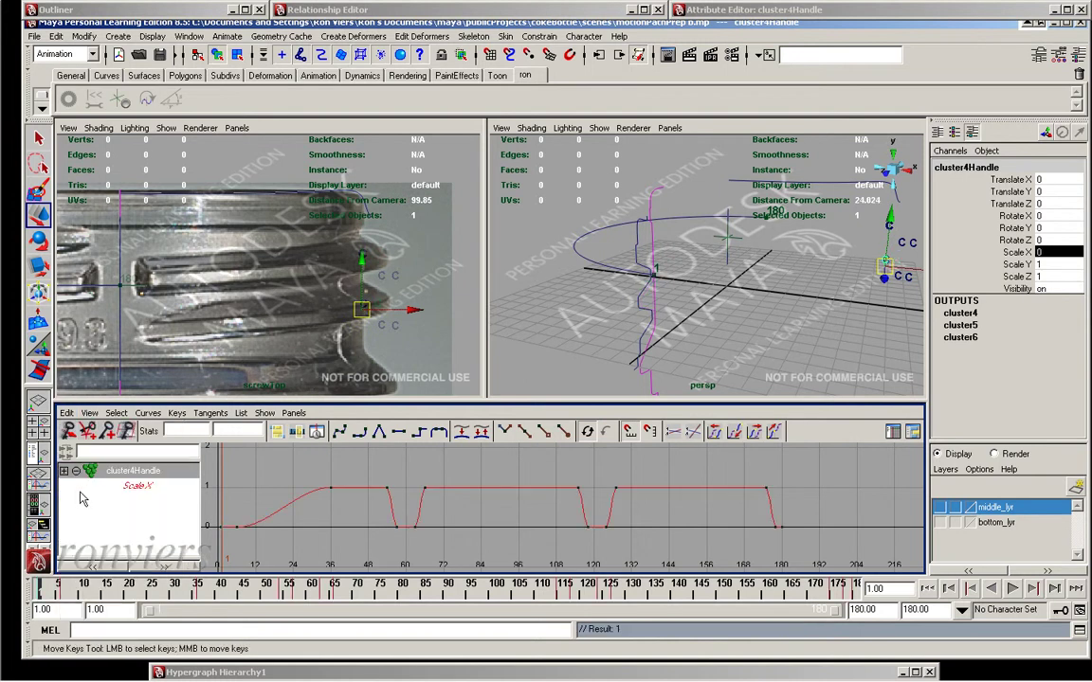
Reverse cluster4Handle's pasted Scale X keys in time
{"action": "left_click_drag", "start_coordinate": [213, 445], "coordinate": [910, 559]}
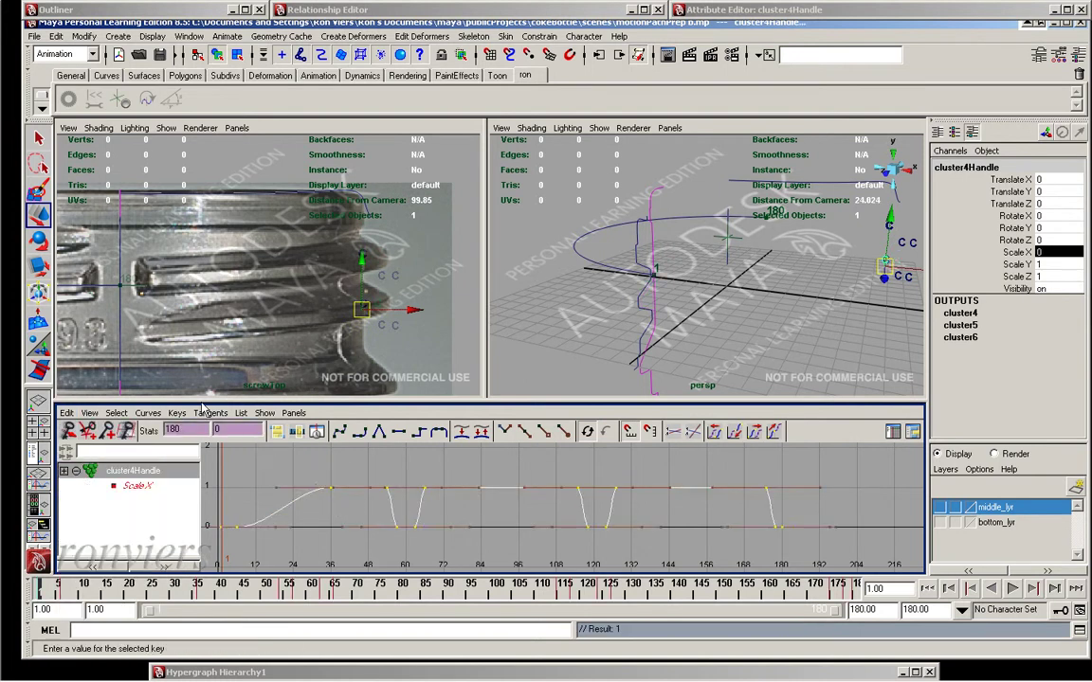
{"action": "left_click", "coordinate": [135, 104]}
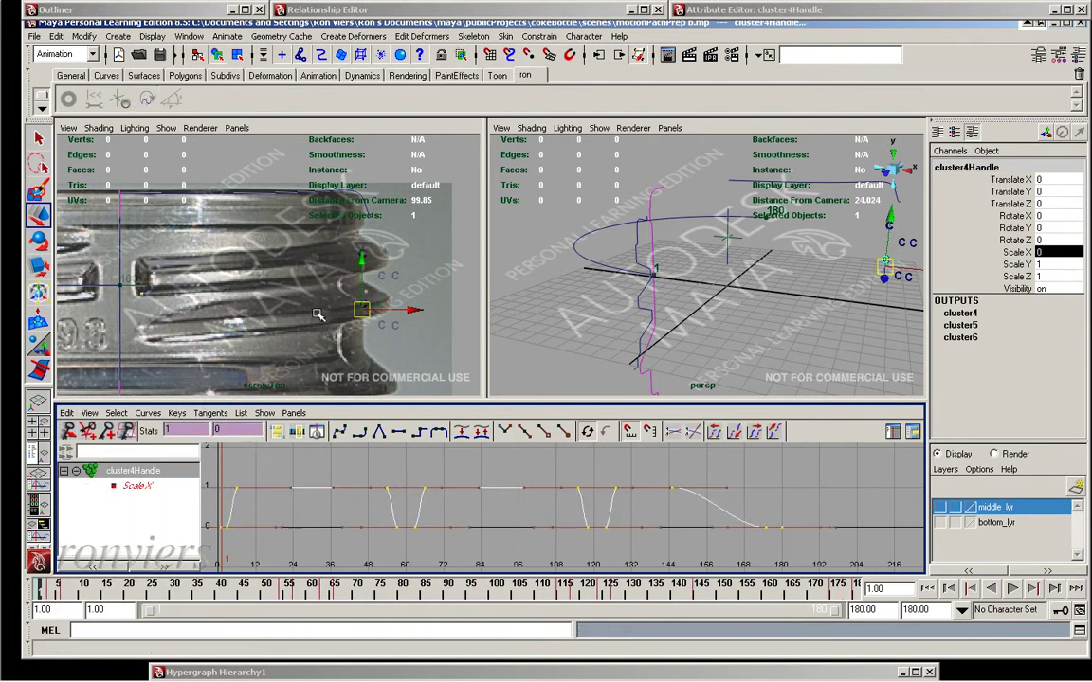
{"action": "left_click", "coordinate": [389, 273]}
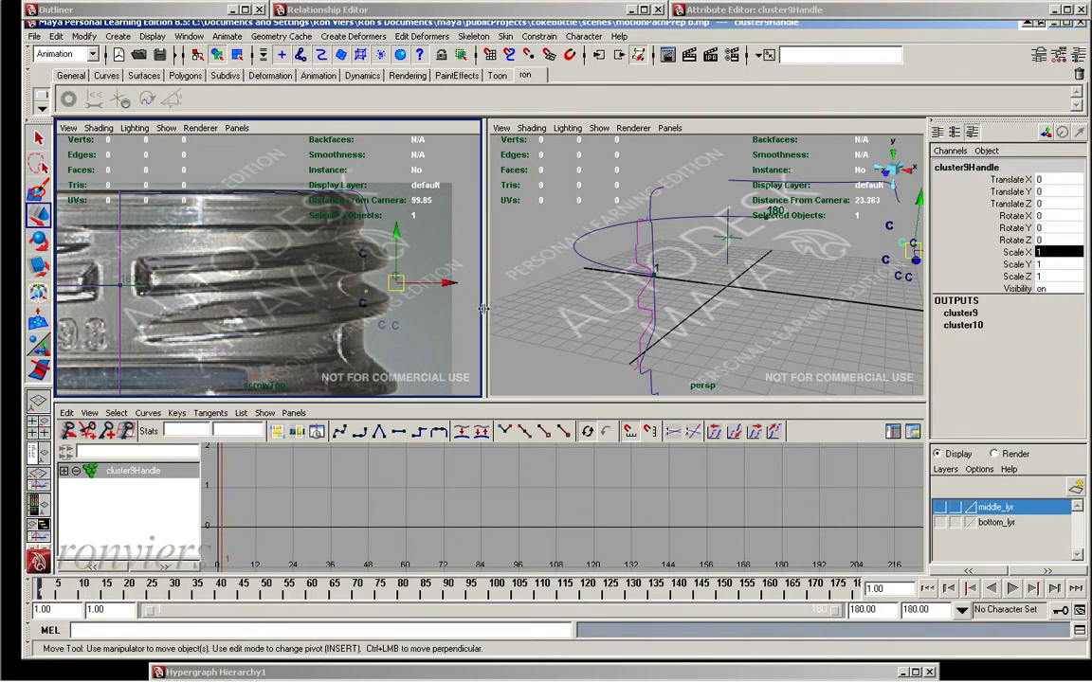
Shrink cluster9Handle slightly along X and paste the copied Scale X keys onto it
{"action": "key", "text": "r"}
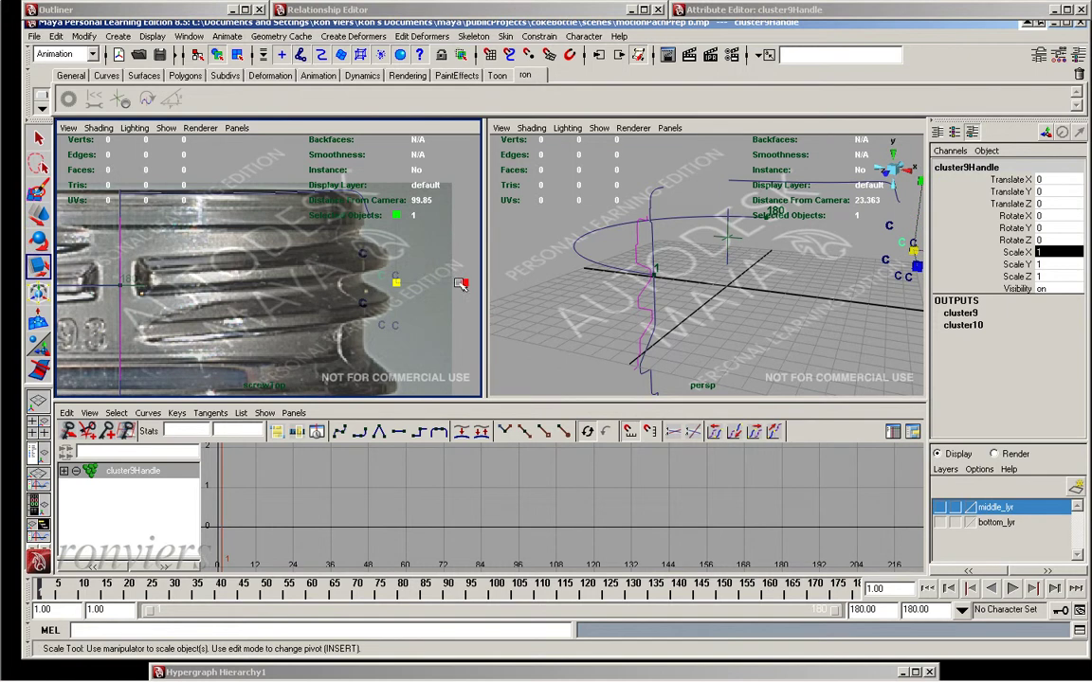
{"action": "left_click_drag", "start_coordinate": [462, 285], "coordinate": [435, 284]}
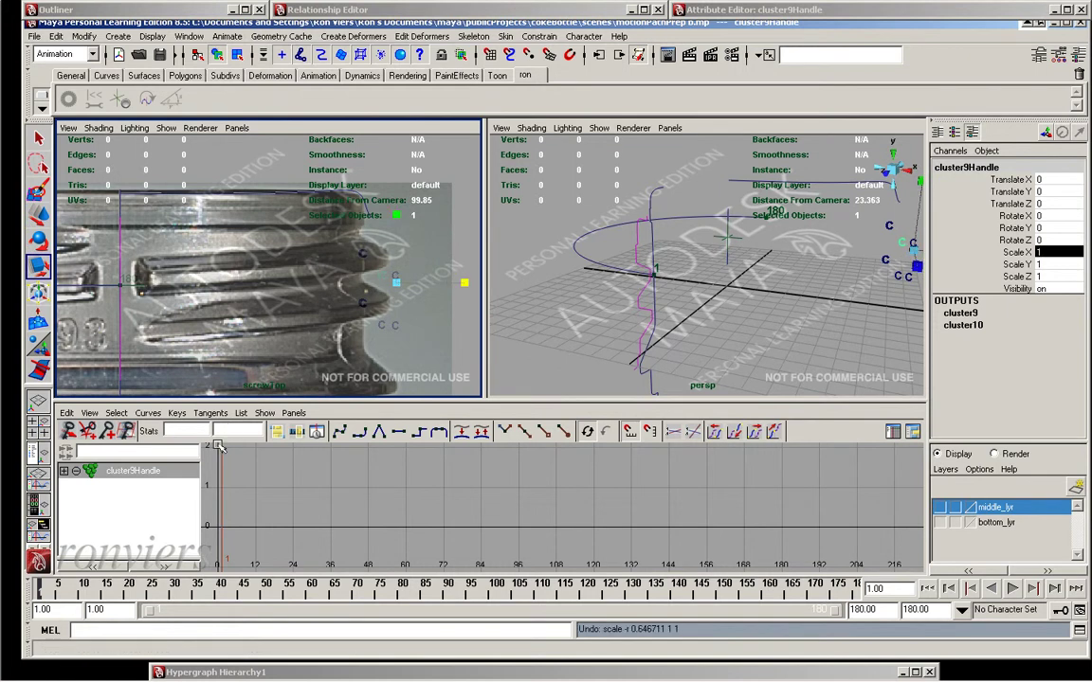
{"action": "left_click", "coordinate": [67, 413]}
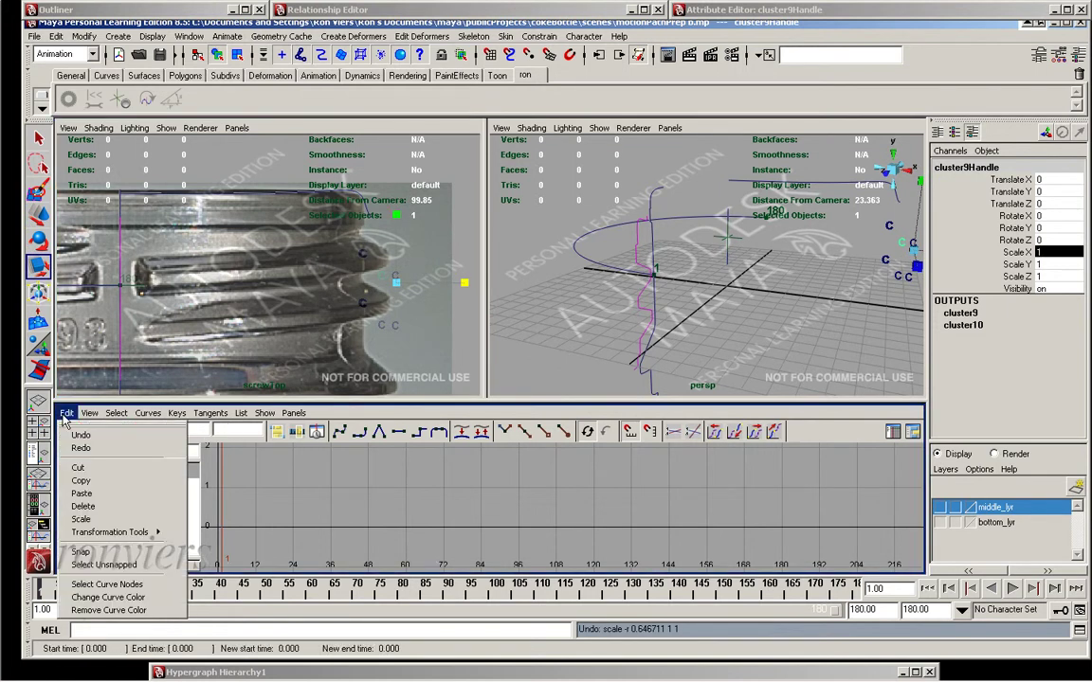
{"action": "left_click", "coordinate": [84, 507]}
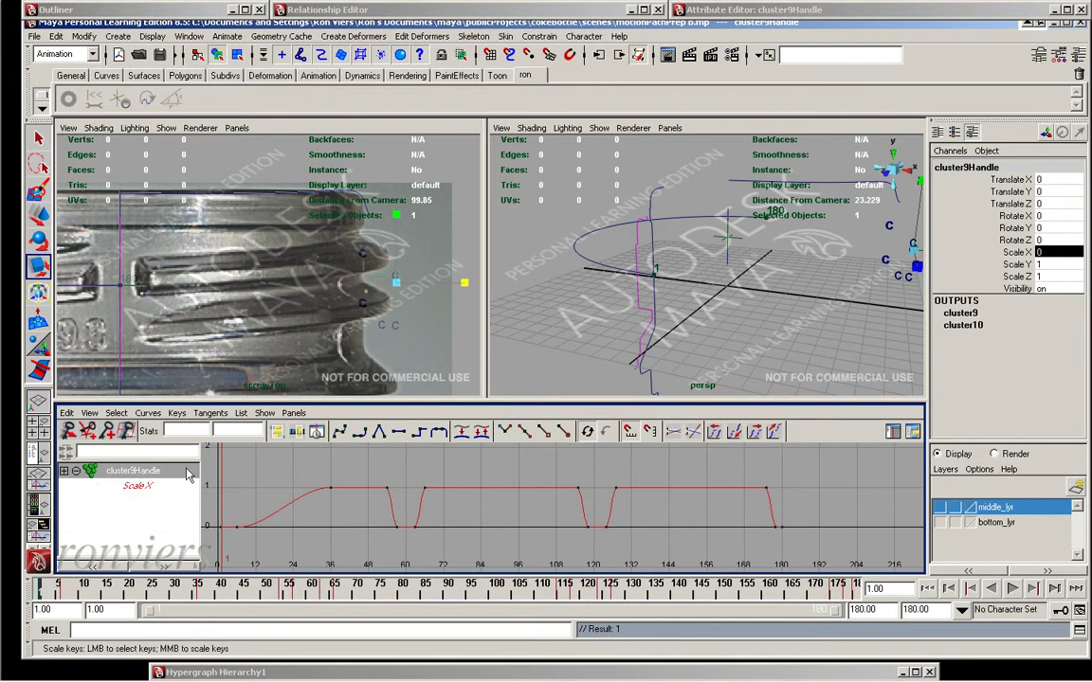
{"action": "key", "text": "r"}
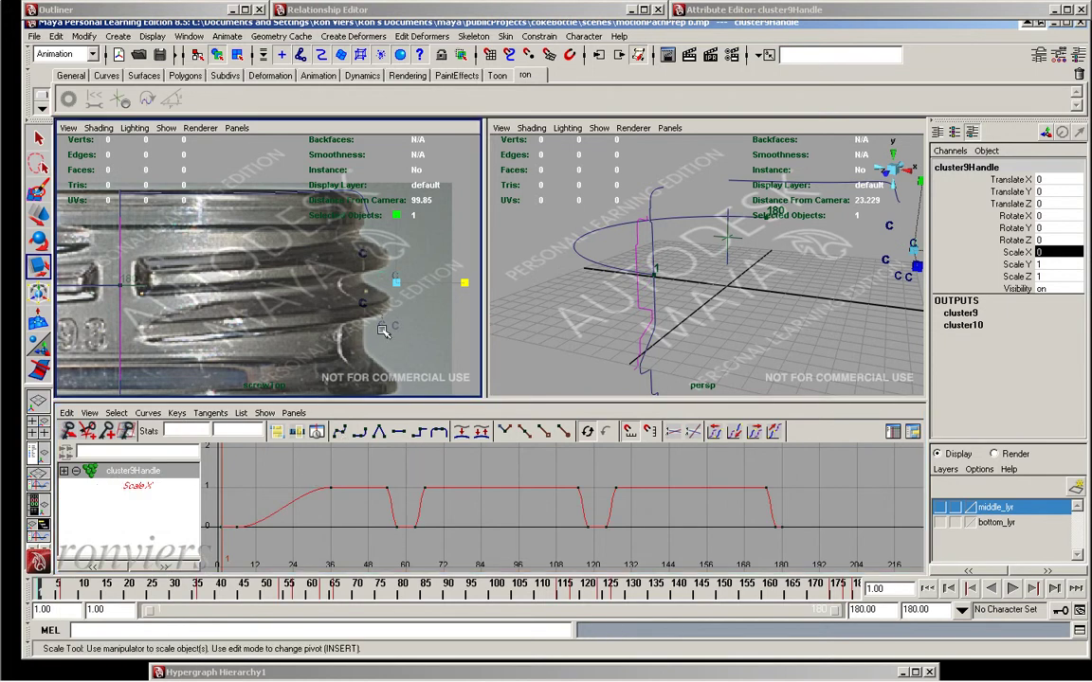
Paste the copied Scale X keys onto cluster10Handle and select its pasted curve
{"action": "left_click", "coordinate": [373, 339]}
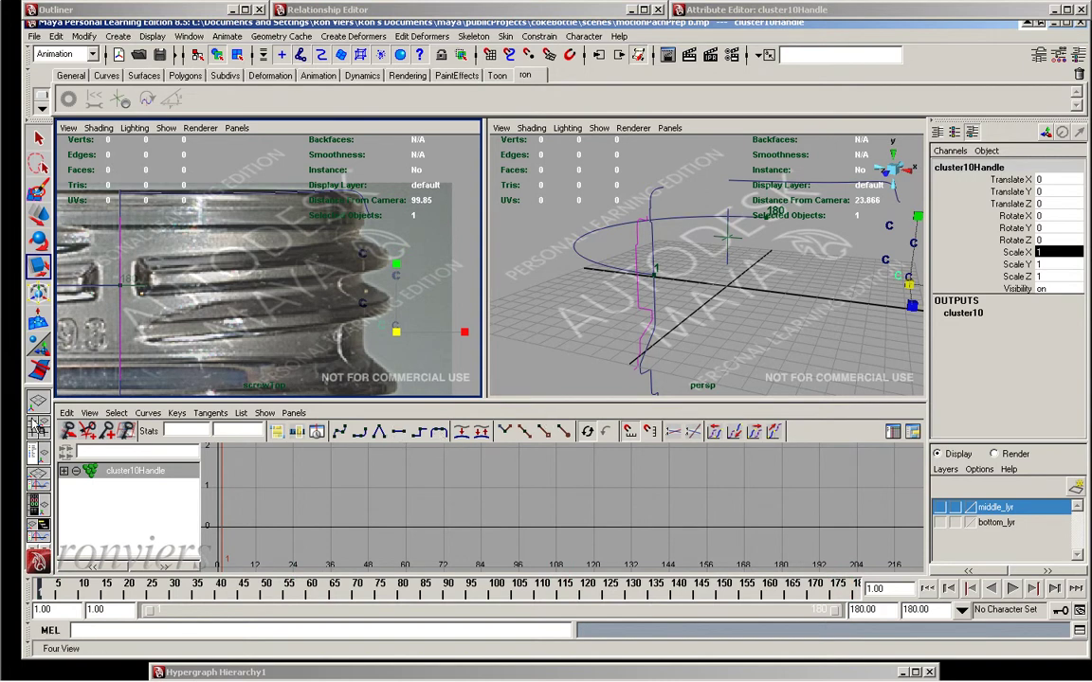
{"action": "left_click", "coordinate": [67, 413]}
{"action": "left_click", "coordinate": [130, 439]}
{"action": "left_click", "coordinate": [66, 413]}
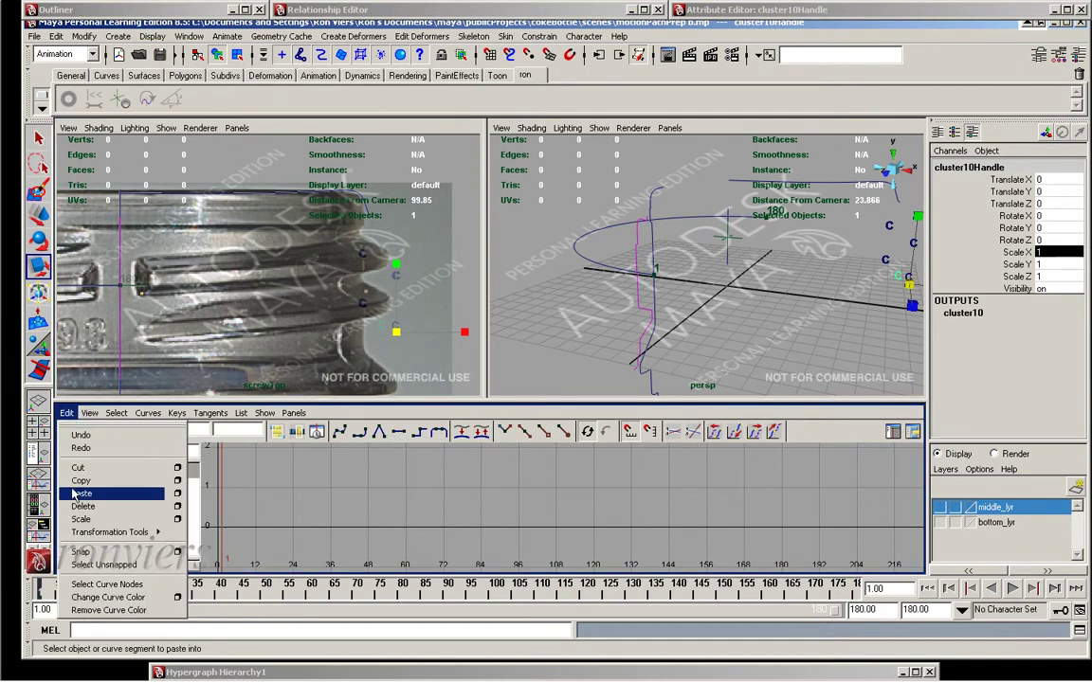
{"action": "left_click", "coordinate": [102, 488]}
{"action": "left_click", "coordinate": [425, 479]}
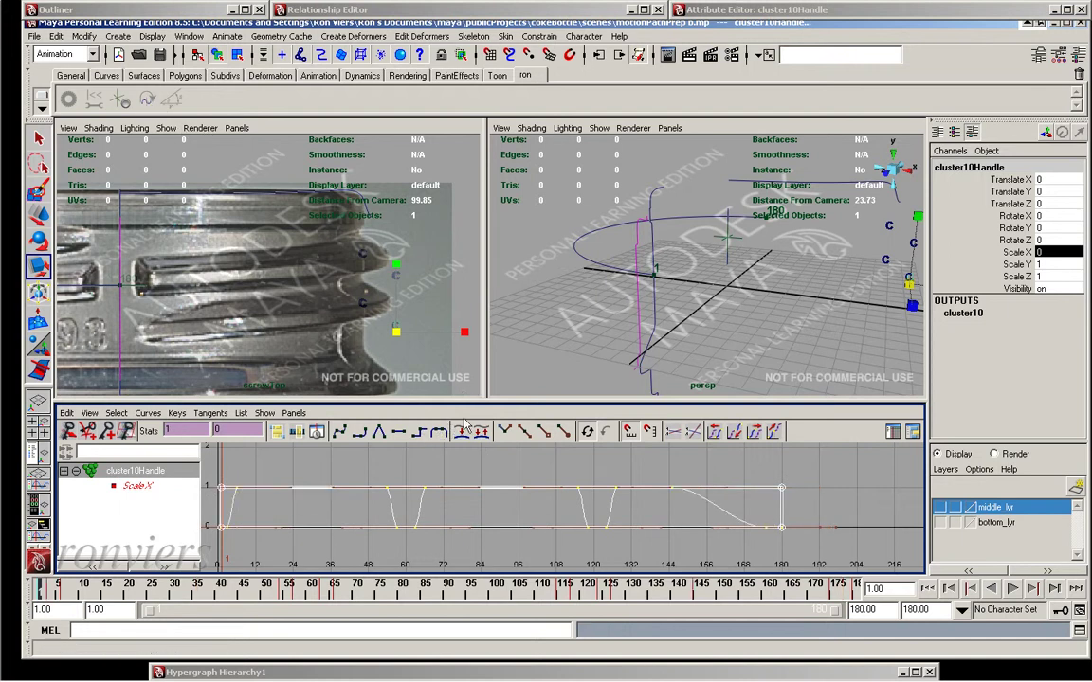
{"action": "left_click", "coordinate": [360, 252]}
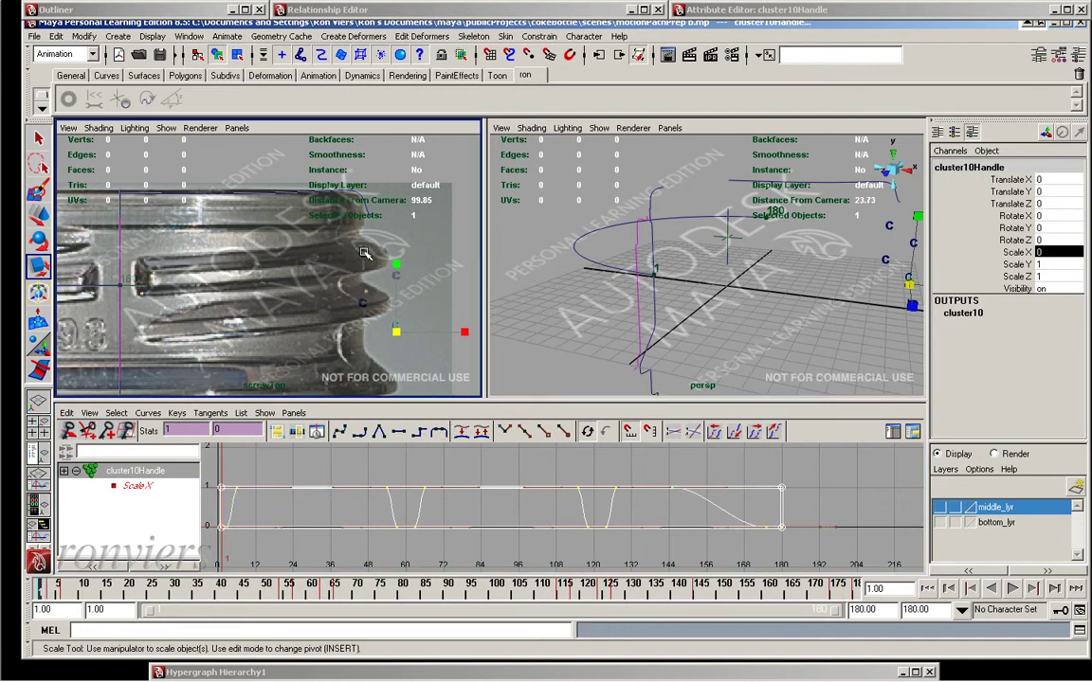
Key cluster5Handle's Scale Y at 0.5 on frame 1
{"action": "left_click", "coordinate": [998, 264]}
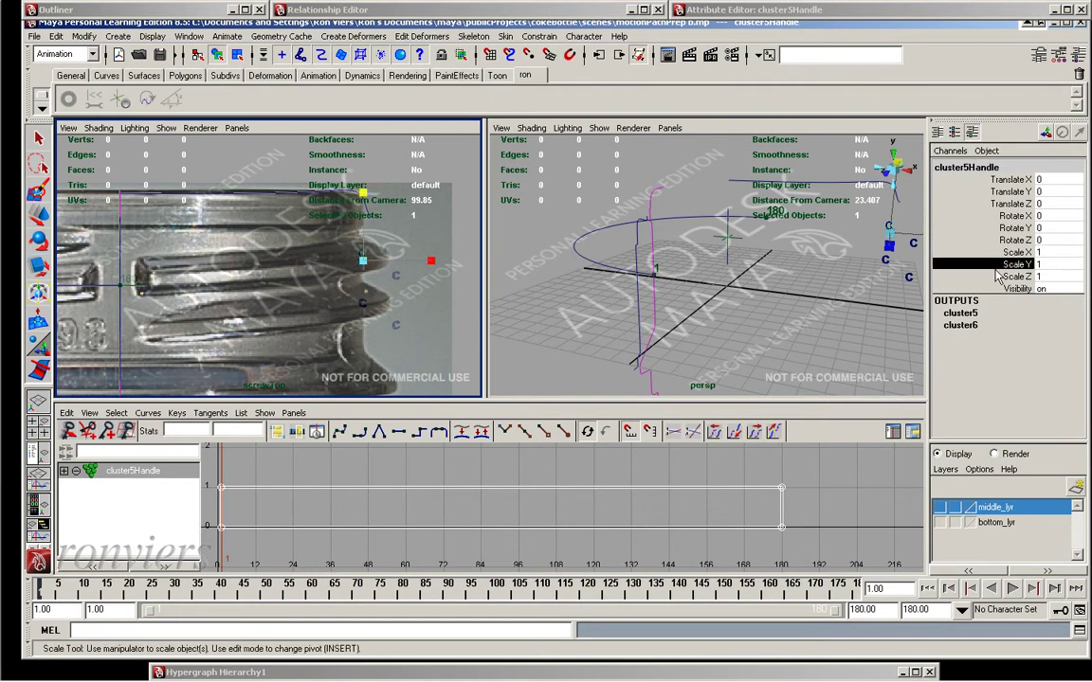
{"action": "left_click", "coordinate": [1046, 262]}
{"action": "type", "text": ".5"}
{"action": "key", "text": "Return"}
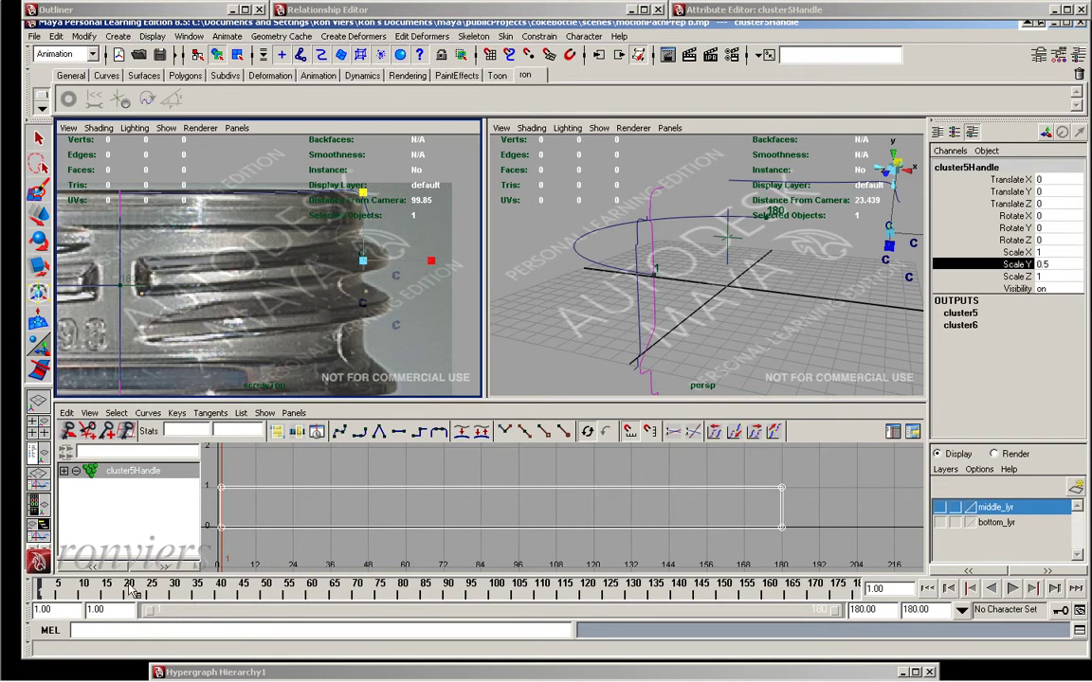
{"action": "right_click", "coordinate": [948, 271]}
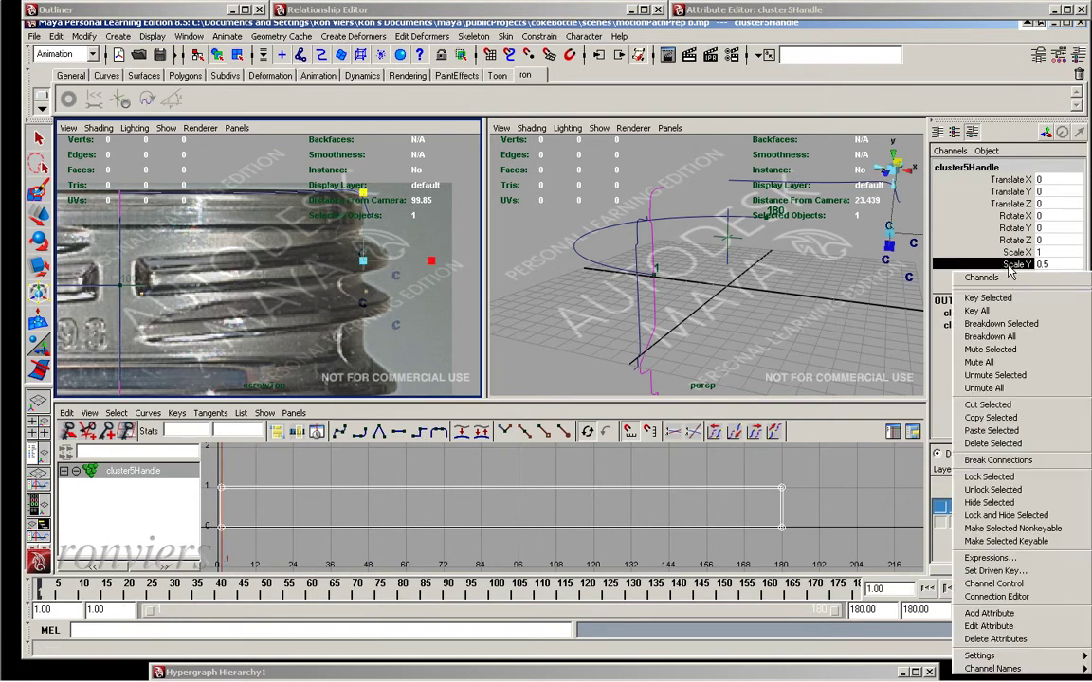
{"action": "left_click", "coordinate": [963, 295]}
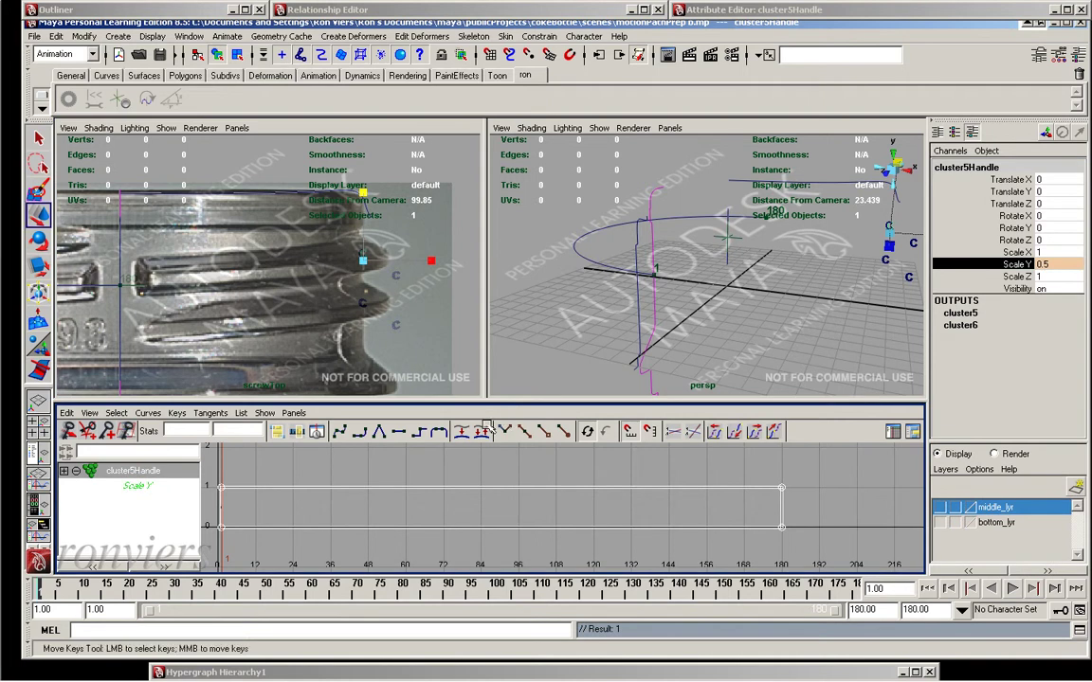
Key cluster5Handle's Scale Y at 1 on frame 36
{"action": "key", "text": "alt+v"}
{"action": "key", "text": "alt+v"}
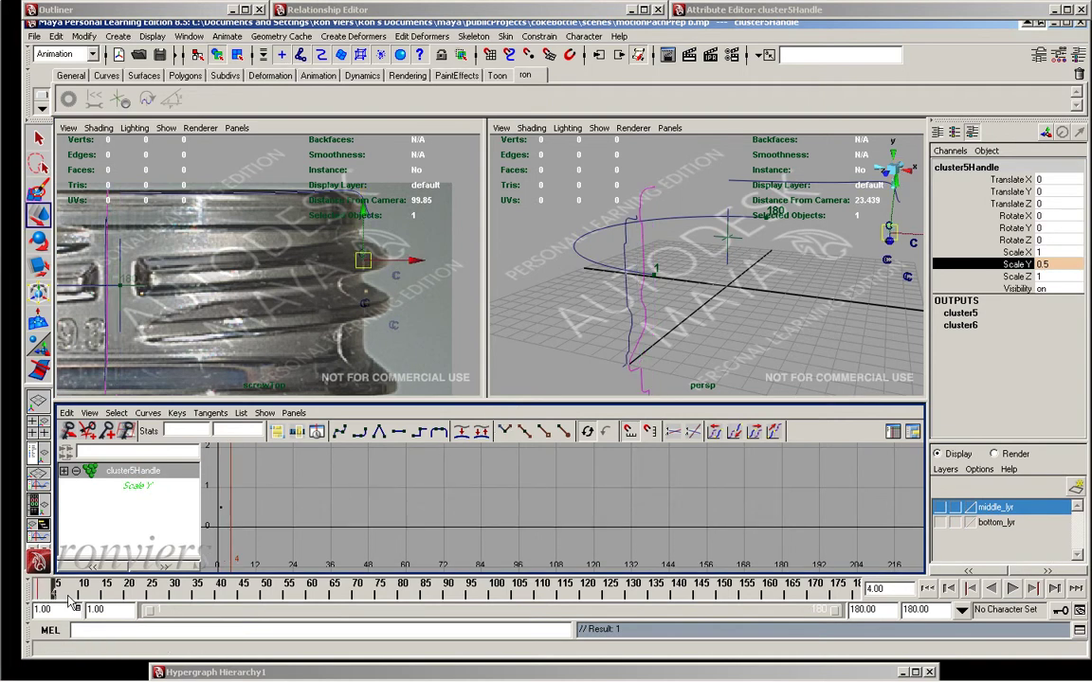
{"action": "left_click_drag", "start_coordinate": [55, 597], "coordinate": [201, 597]}
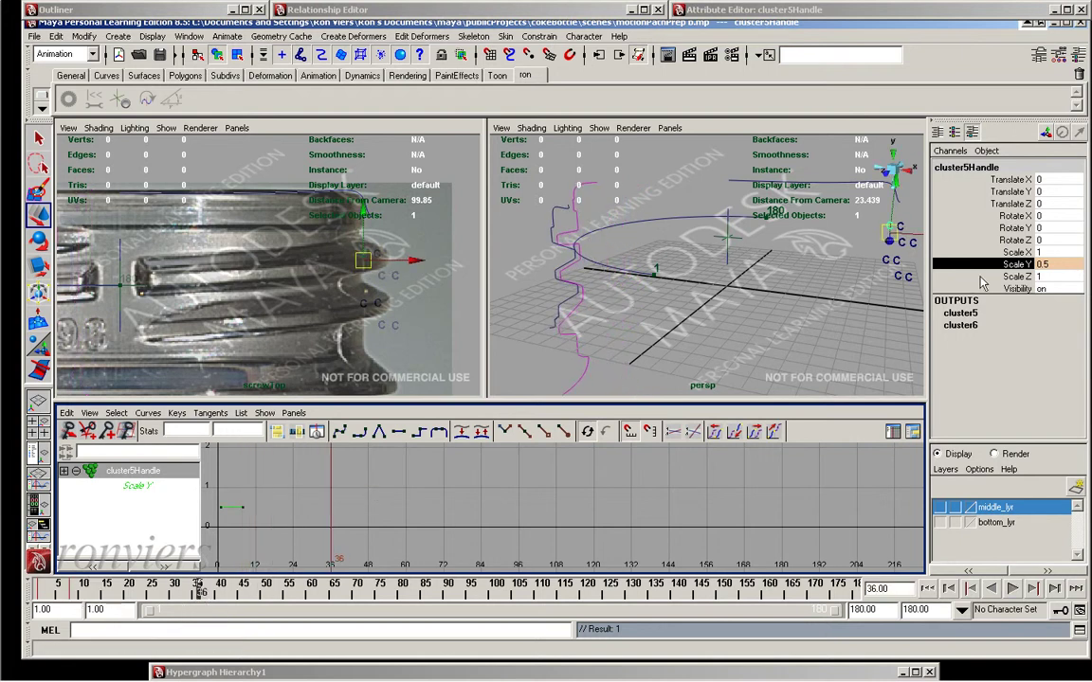
{"action": "double_click", "coordinate": [1043, 263]}
{"action": "type", "text": "1"}
{"action": "key", "text": "Return"}
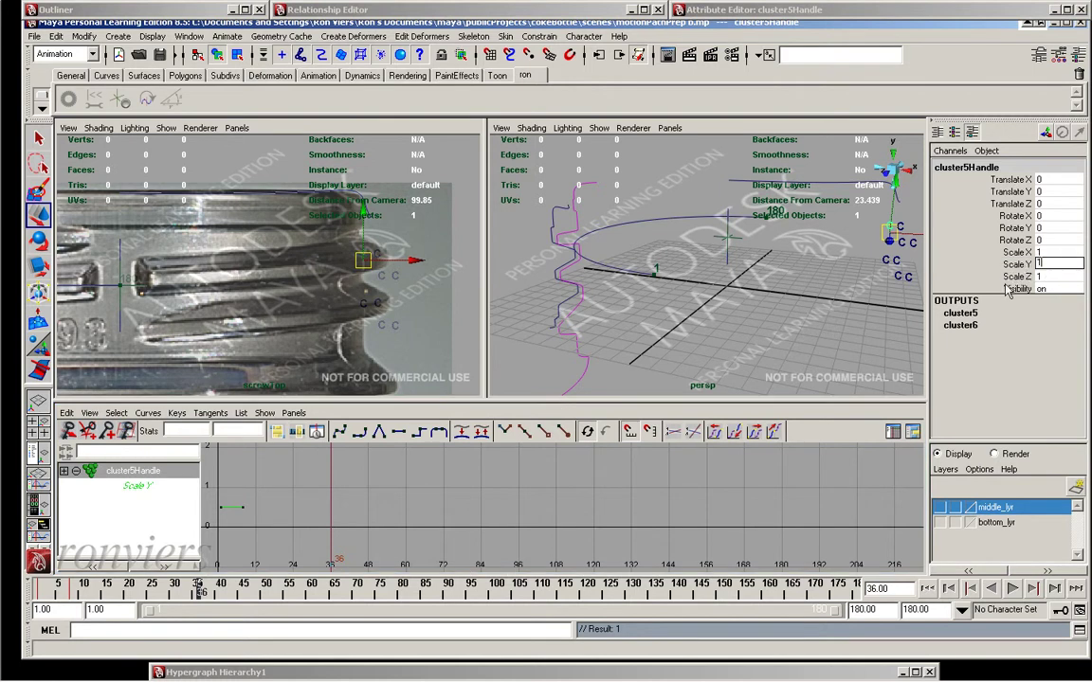
{"action": "key", "text": "s"}
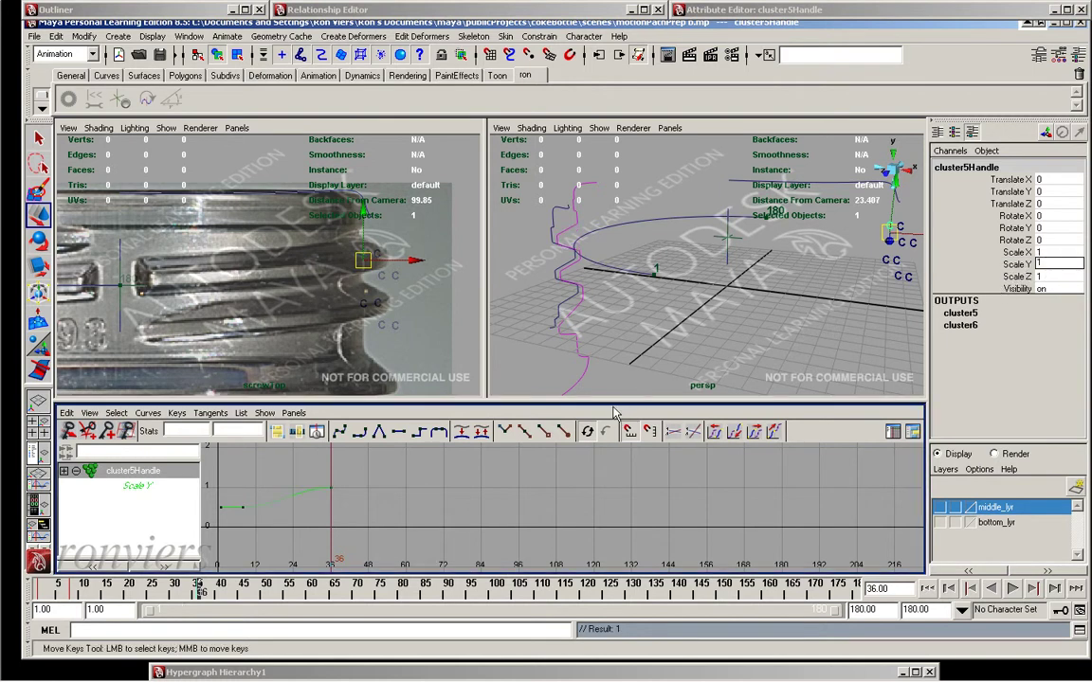
Copy the whole Scale Y curve, holding 1 through frame 180, and clear the selection
{"action": "left_click", "coordinate": [856, 591]}
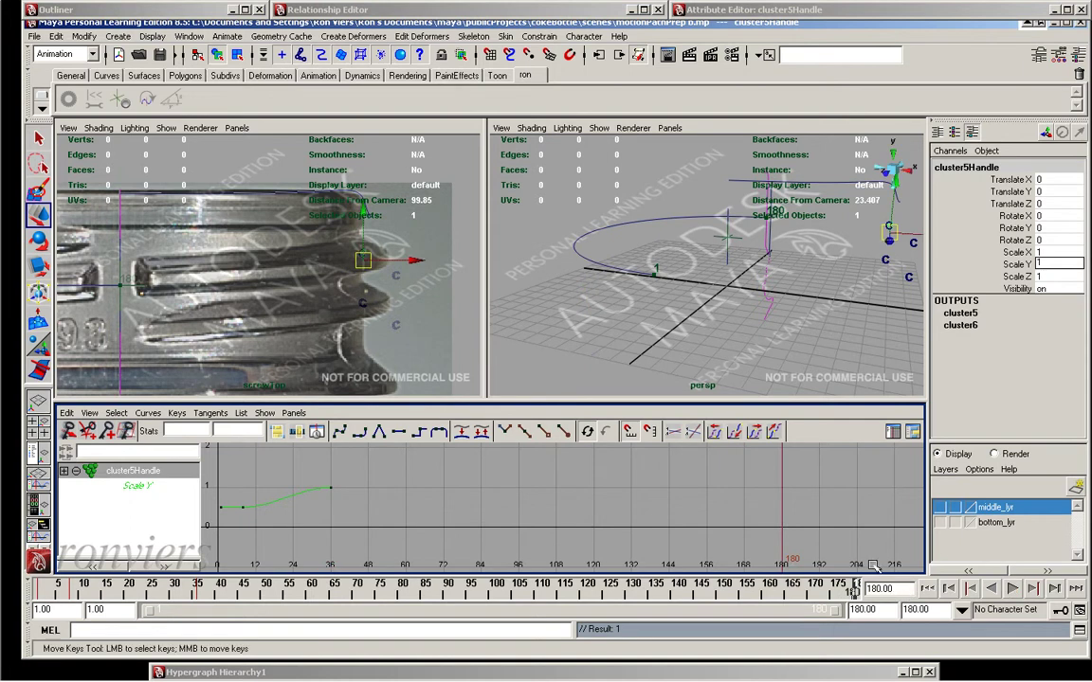
{"action": "left_click", "coordinate": [469, 488]}
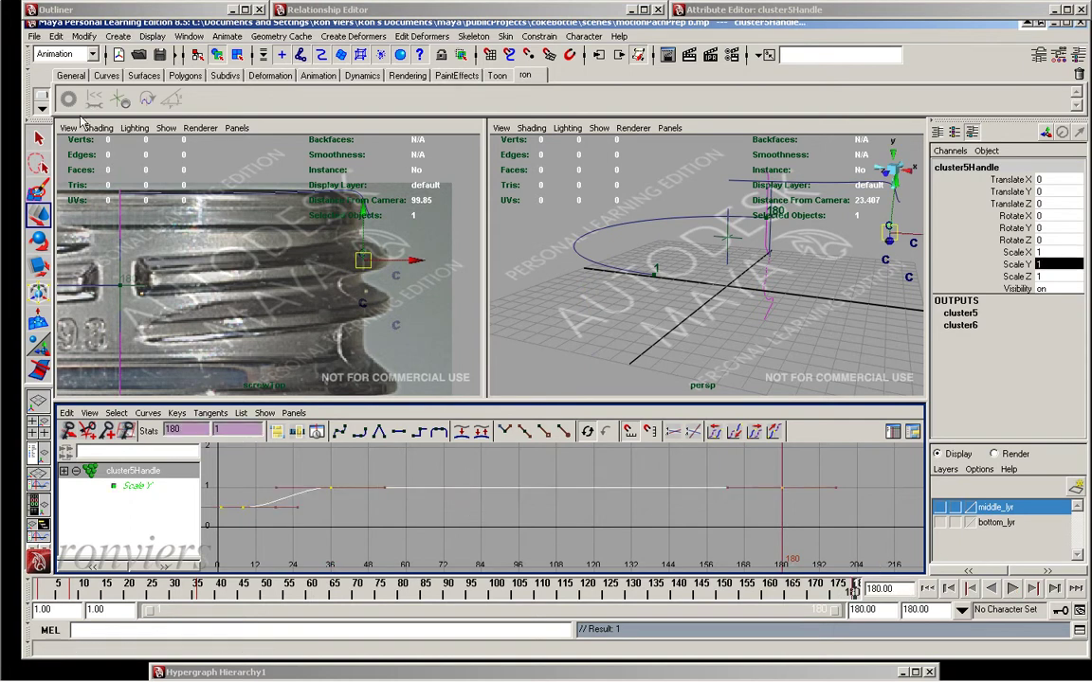
{"action": "right_click_drag", "start_coordinate": [84, 379], "coordinate": [87, 481]}
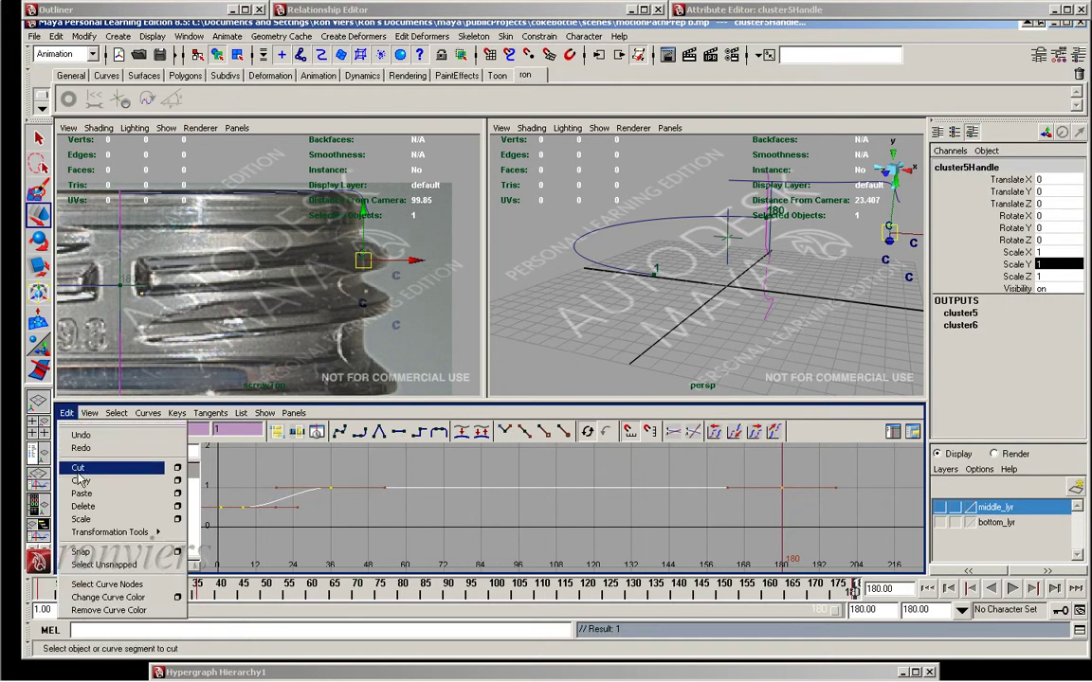
{"action": "left_click", "coordinate": [338, 321]}
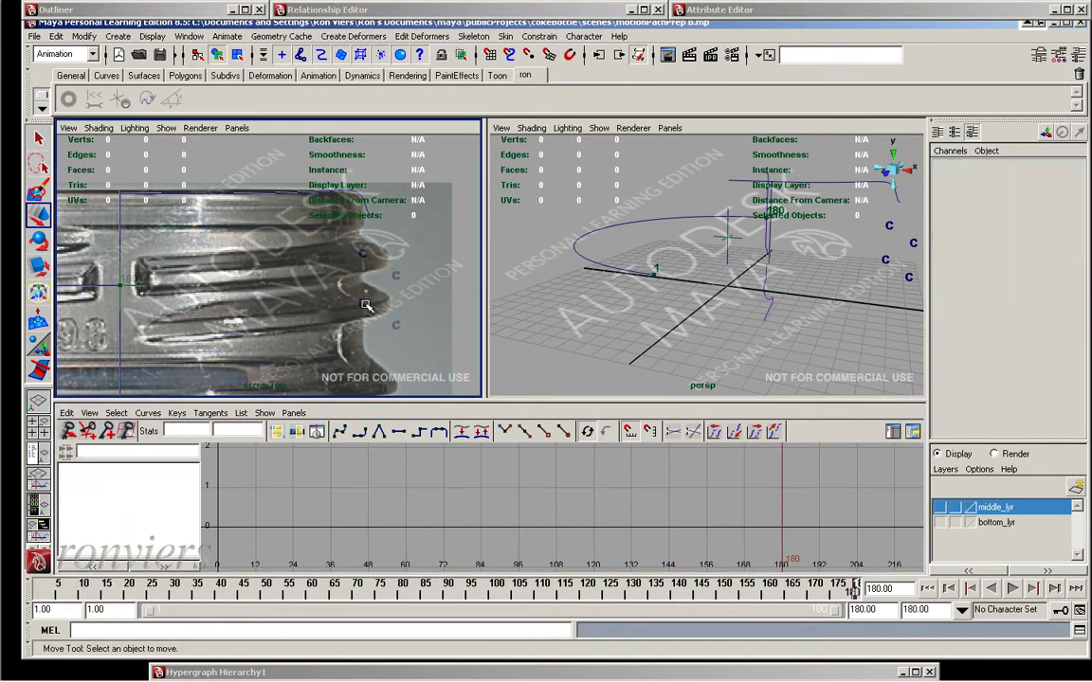
{"action": "left_click", "coordinate": [365, 306]}
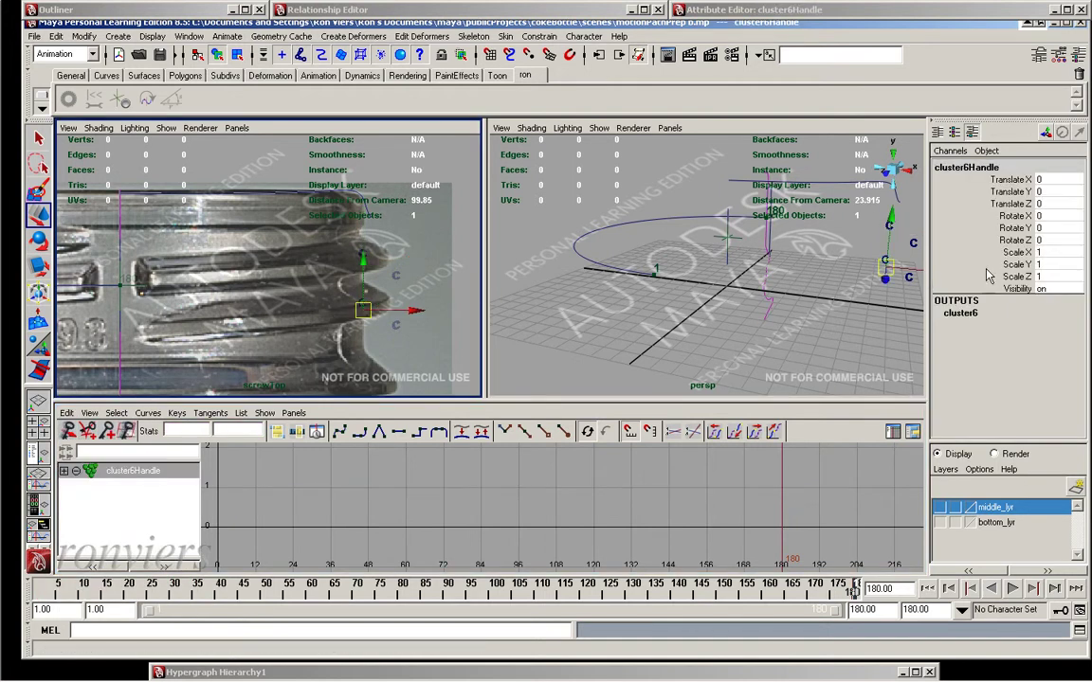
Paste the copied Scale Y keys onto cluster6Handle starting at frame 1 and select the curve
{"action": "left_click", "coordinate": [991, 264]}
{"action": "key", "text": "r"}
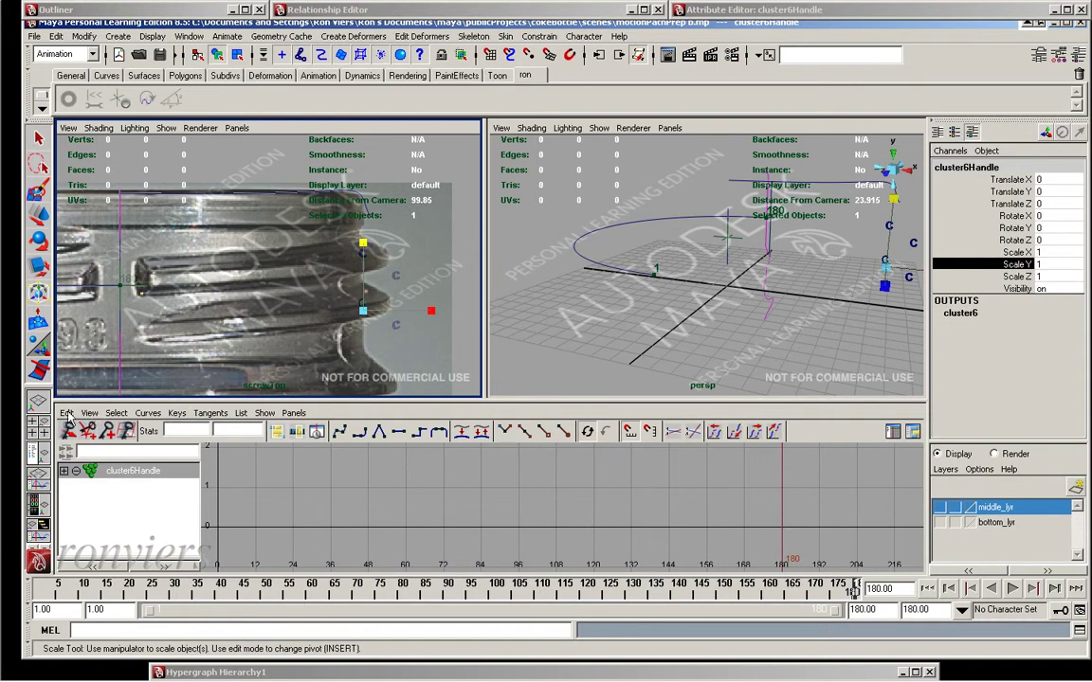
{"action": "left_click", "coordinate": [69, 414]}
{"action": "left_click", "coordinate": [95, 488]}
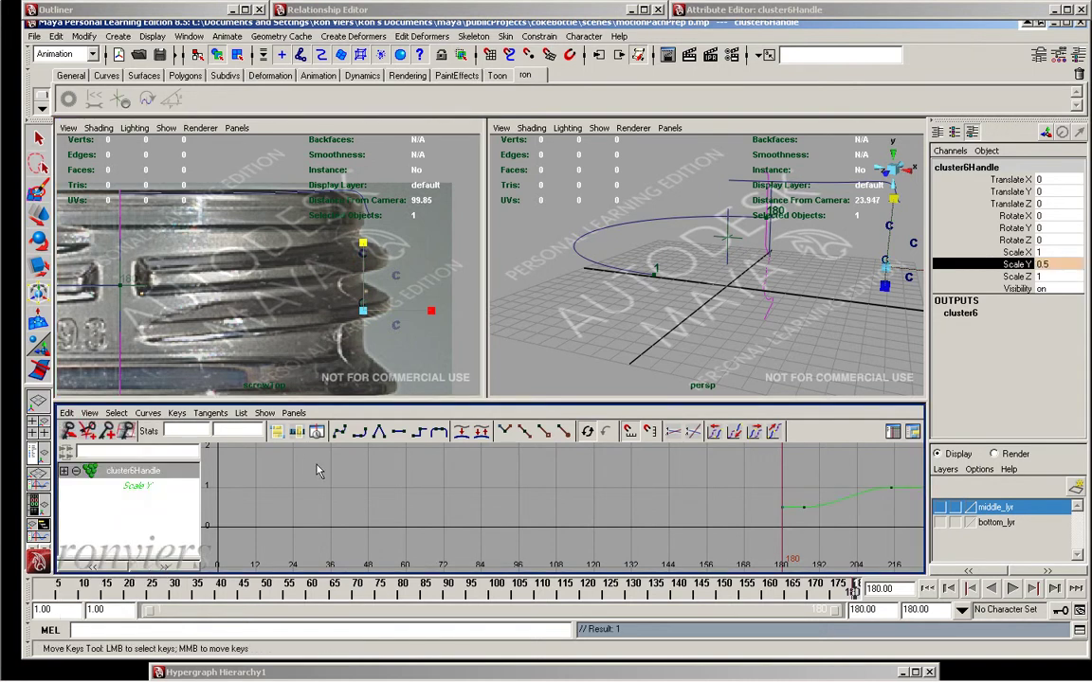
{"action": "key", "text": "ctrl+z"}
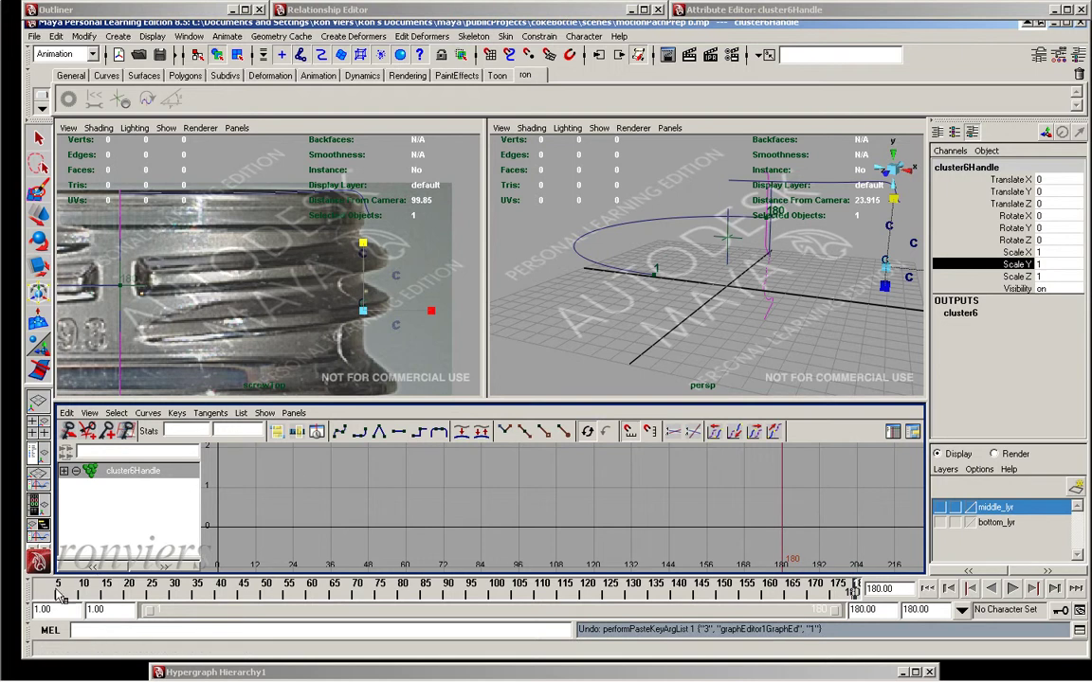
{"action": "left_click_drag", "start_coordinate": [59, 595], "coordinate": [40, 593]}
{"action": "key", "text": "ctrl+v"}
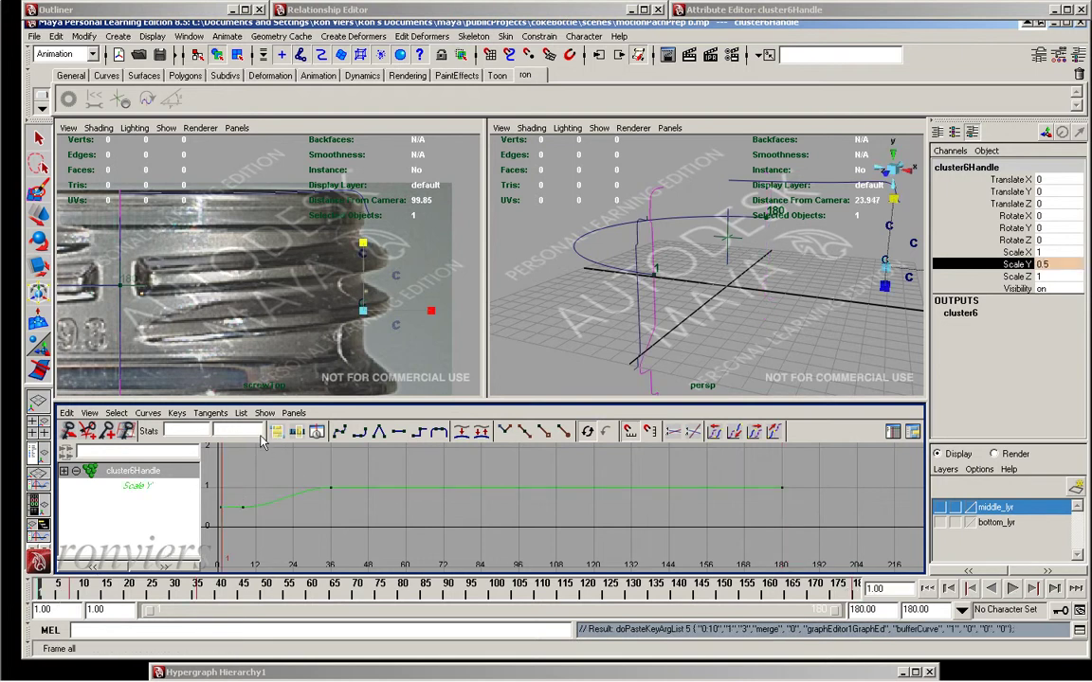
{"action": "left_click", "coordinate": [402, 486]}
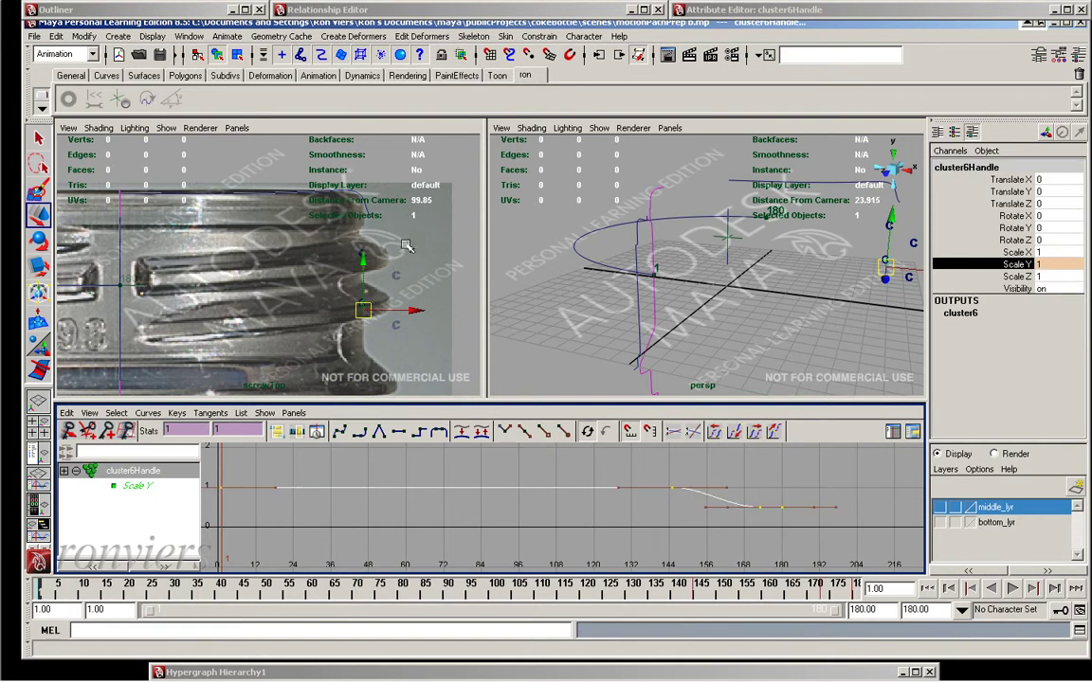
{"action": "left_click_drag", "start_coordinate": [350, 245], "coordinate": [412, 270]}
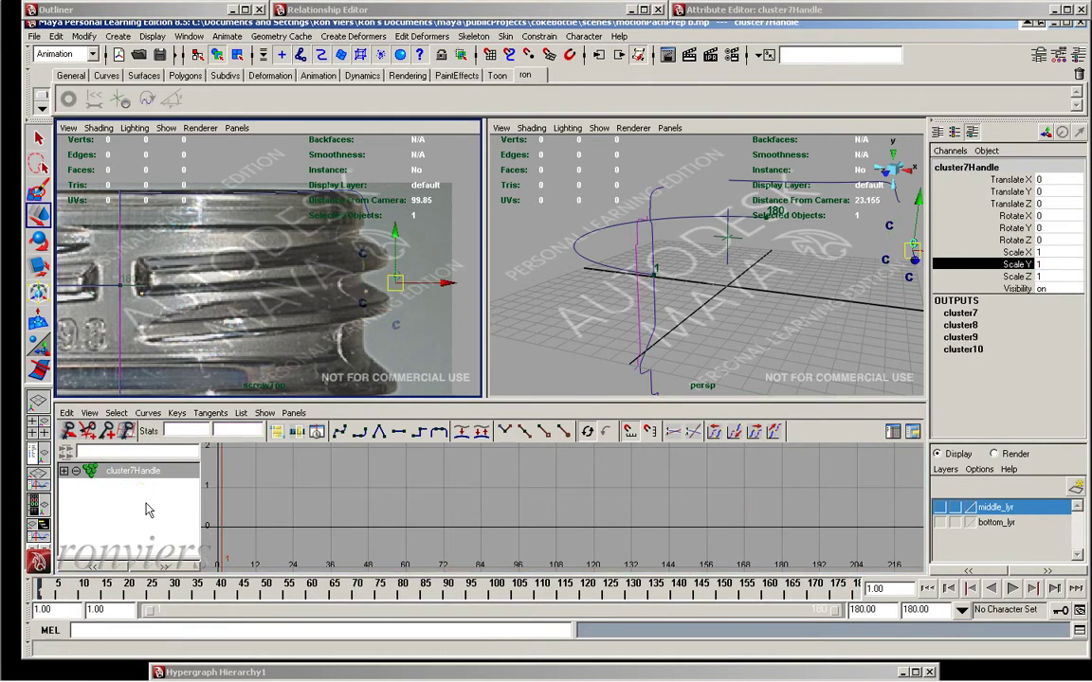
Paste the copied Scale Y keys onto cluster7Handle and cluster8Handle
{"action": "left_click", "coordinate": [67, 413]}
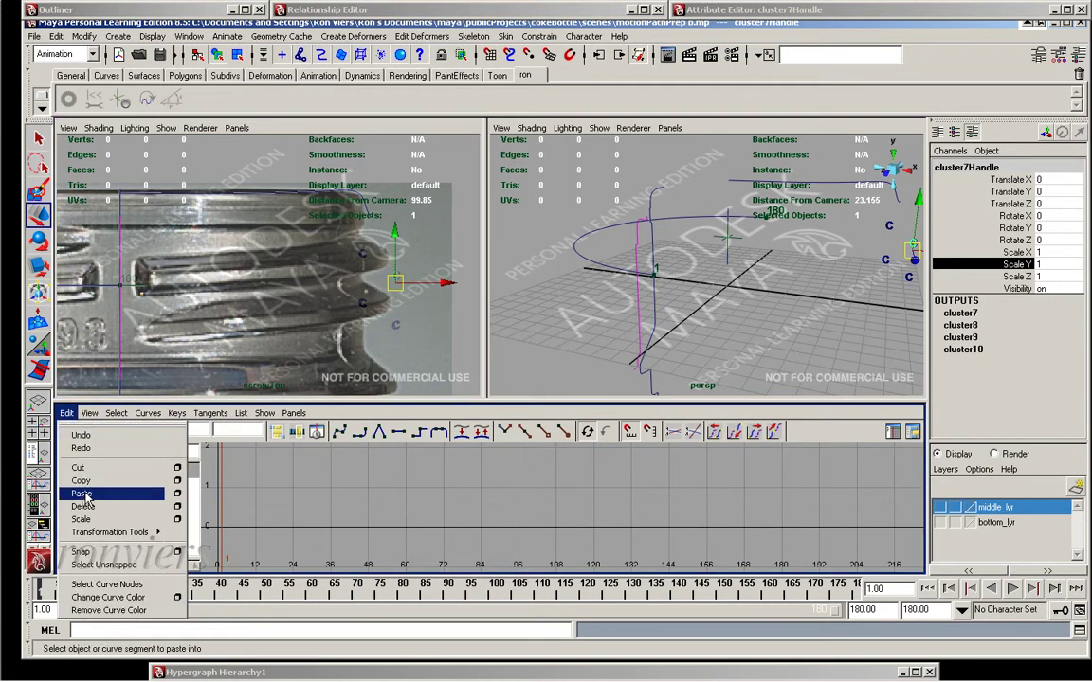
{"action": "left_click", "coordinate": [94, 487]}
{"action": "left_click", "coordinate": [395, 330]}
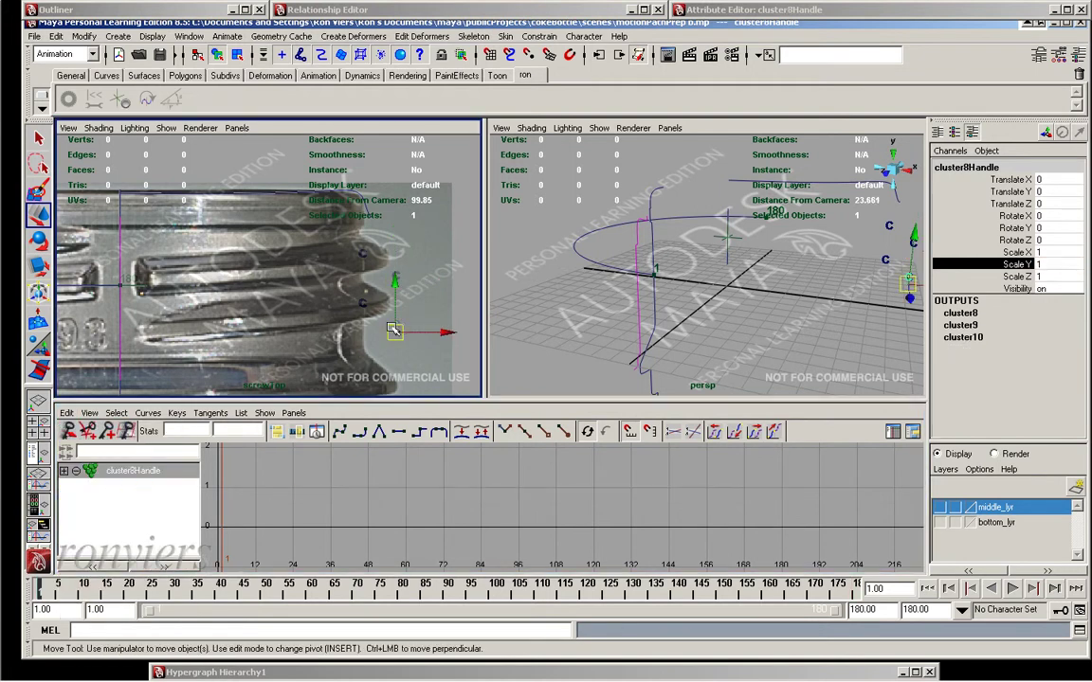
{"action": "left_click", "coordinate": [66, 413]}
{"action": "left_click", "coordinate": [95, 494]}
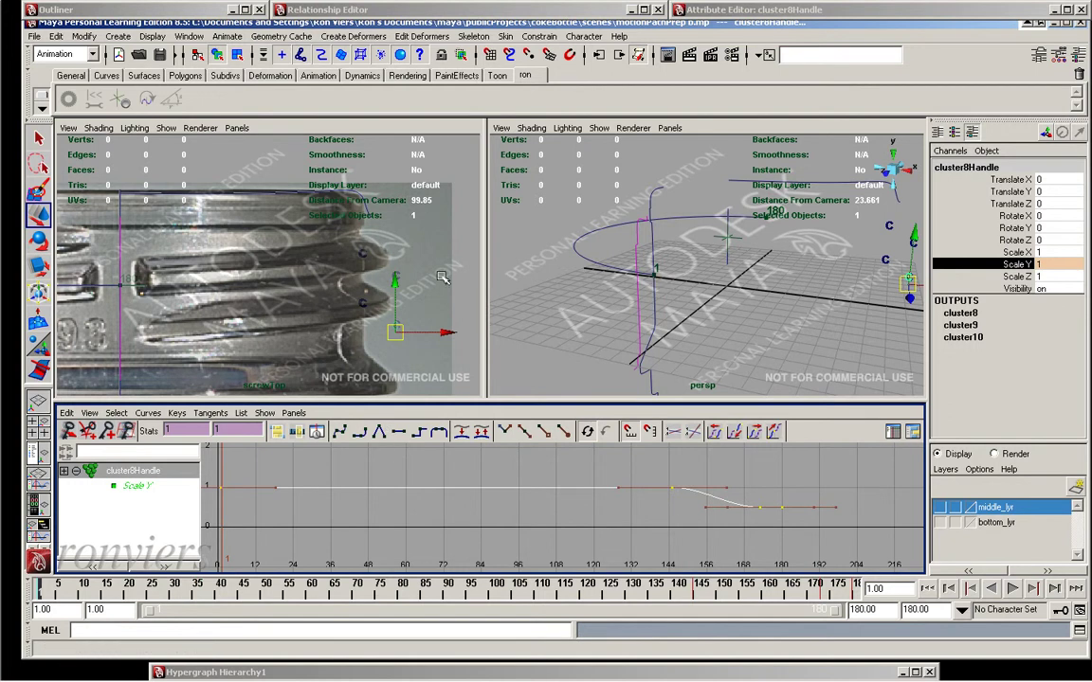
{"action": "mouse_move", "coordinate": [352, 245]}
{"action": "left_mouse_down"}
{"action": "mouse_move", "coordinate": [379, 261]}
{"action": "mouse_move", "coordinate": [389, 321]}
{"action": "left_mouse_up"}
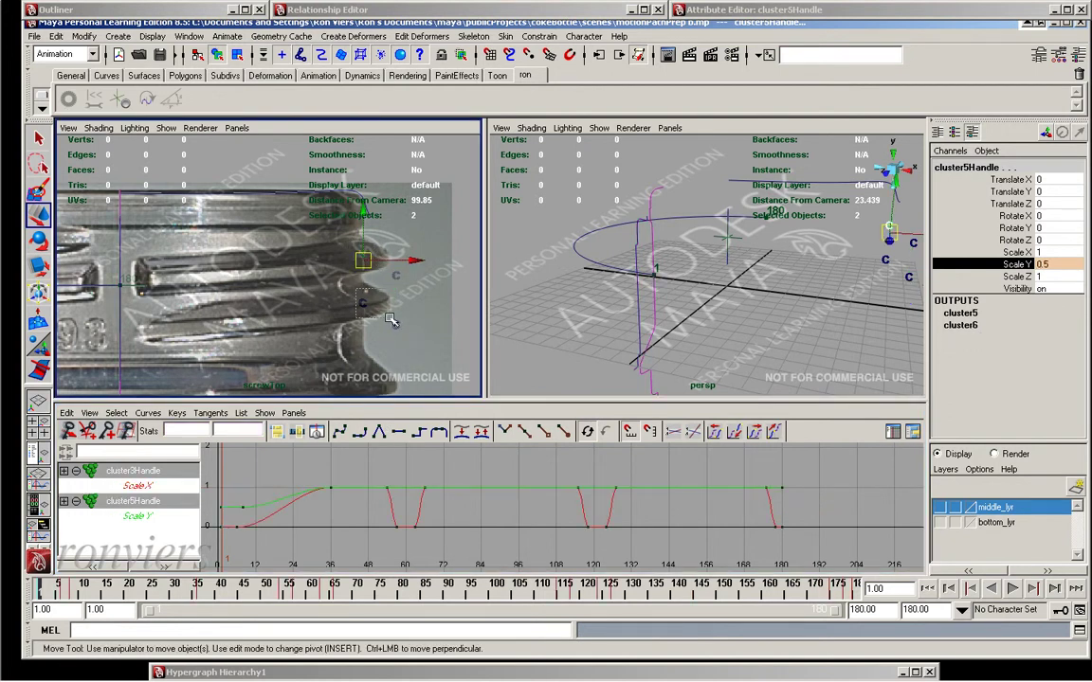
Select all eight cluster handles to show their Scale X and Scale Y curves together
{"action": "mouse_move", "coordinate": [374, 319]}
{"action": "left_mouse_down"}
{"action": "mouse_move", "coordinate": [370, 299]}
{"action": "mouse_move", "coordinate": [382, 339]}
{"action": "left_mouse_up"}
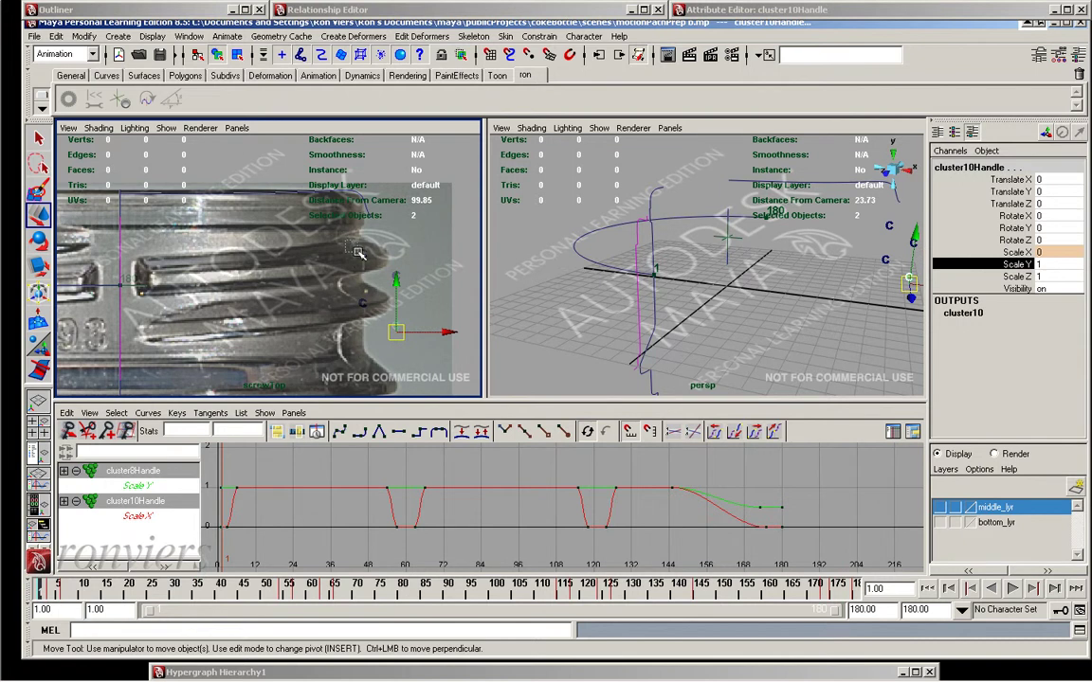
{"action": "left_click_drag", "start_coordinate": [358, 252], "coordinate": [427, 319]}
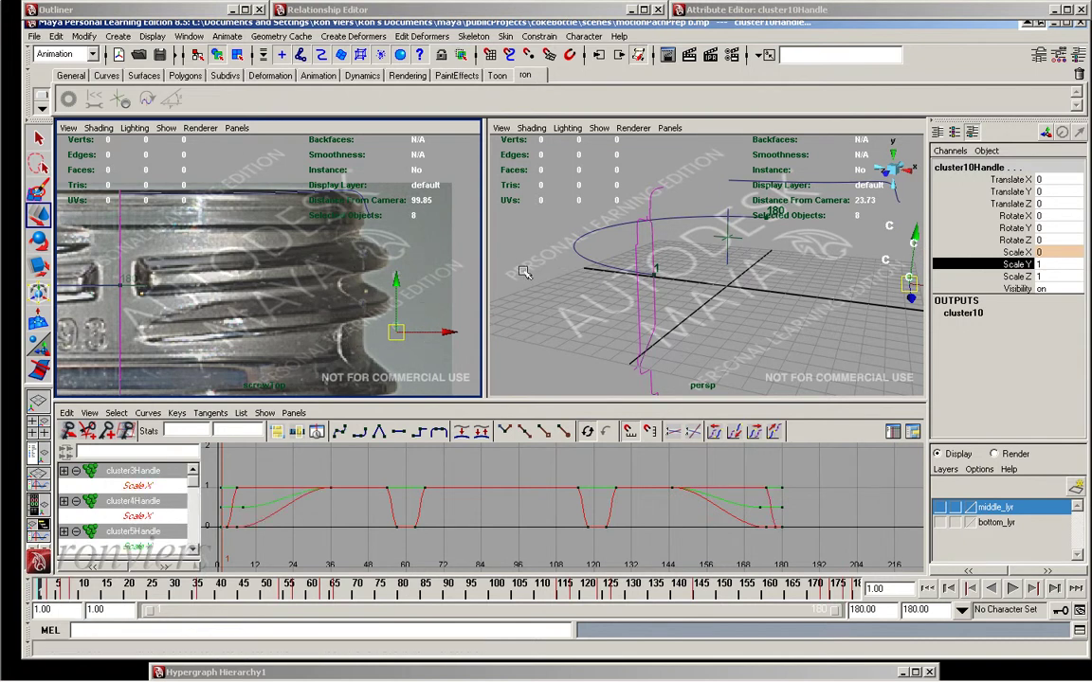
{"action": "left_click", "coordinate": [724, 137]}
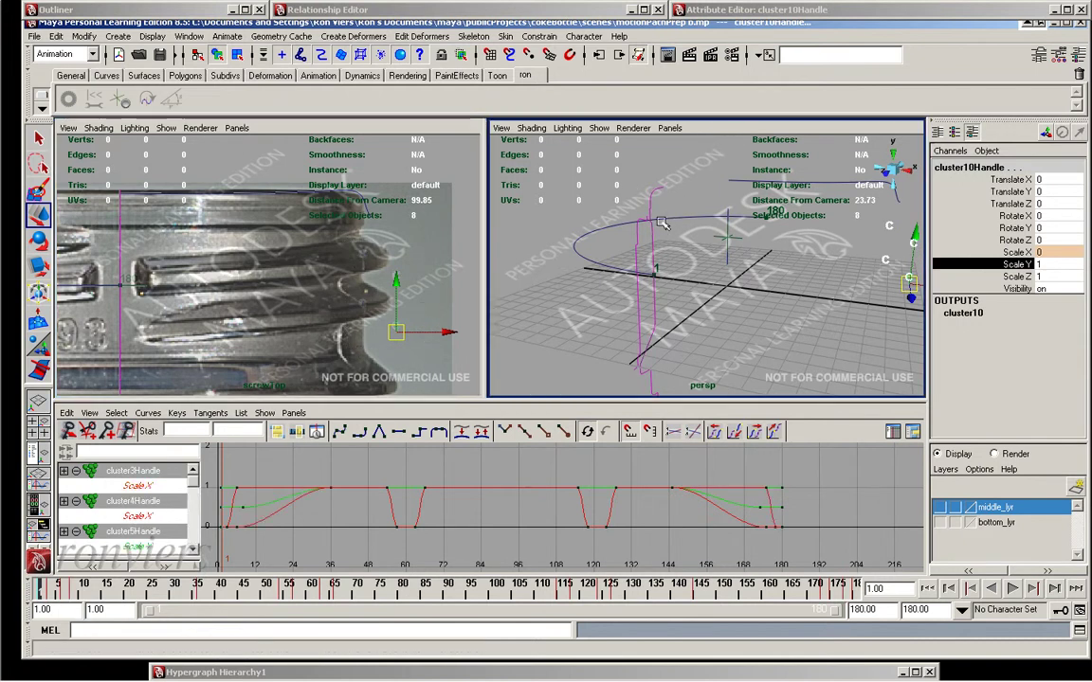
{"action": "key", "text": "space"}
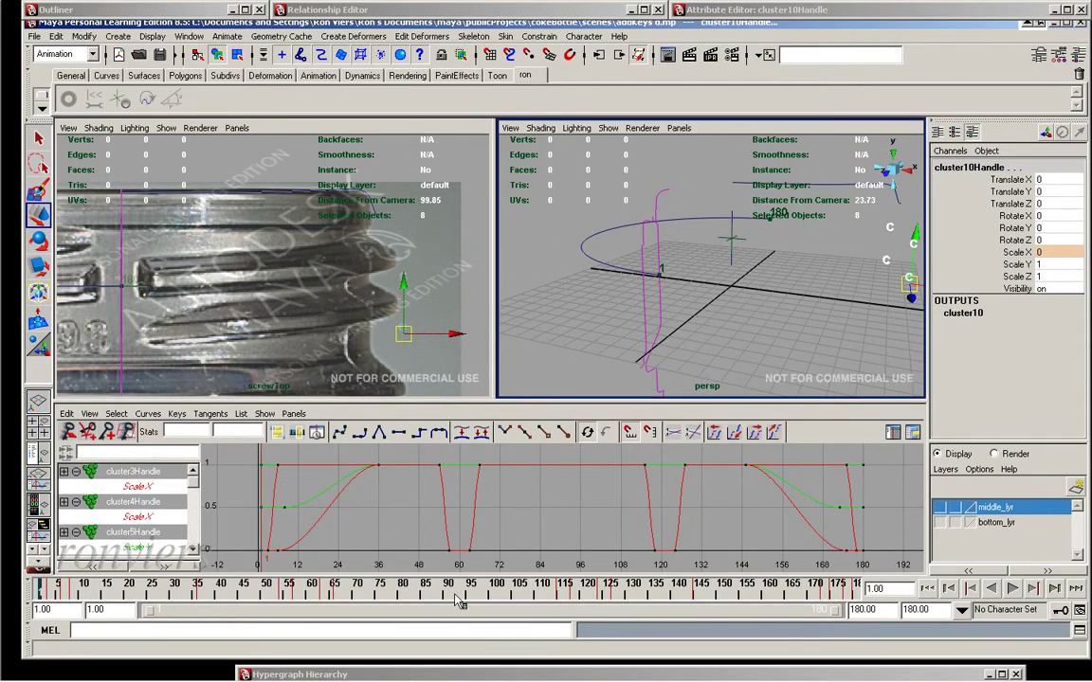
Sweep curve5 over frames 1–180 into a linear lofted NURBS surface
{"action": "key", "text": "space"}
{"action": "middle_click_drag", "start_coordinate": [499, 308], "coordinate": [524, 313], "text": "alt"}
{"action": "left_click_drag", "start_coordinate": [524, 313], "coordinate": [426, 330], "text": "alt"}
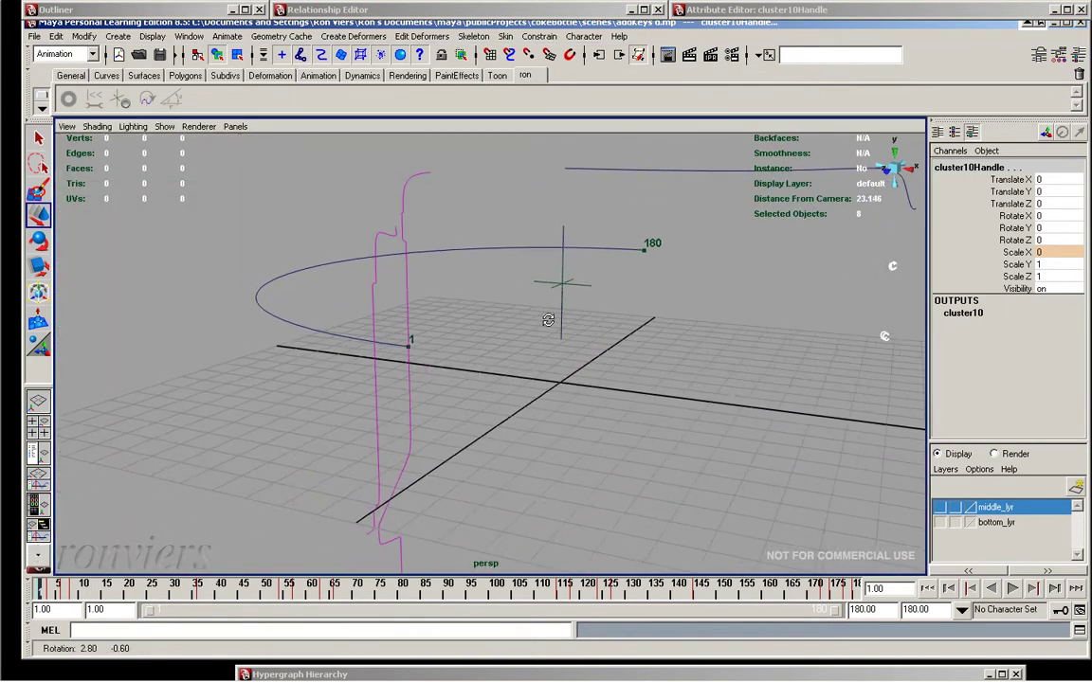
{"action": "left_click", "coordinate": [394, 337]}
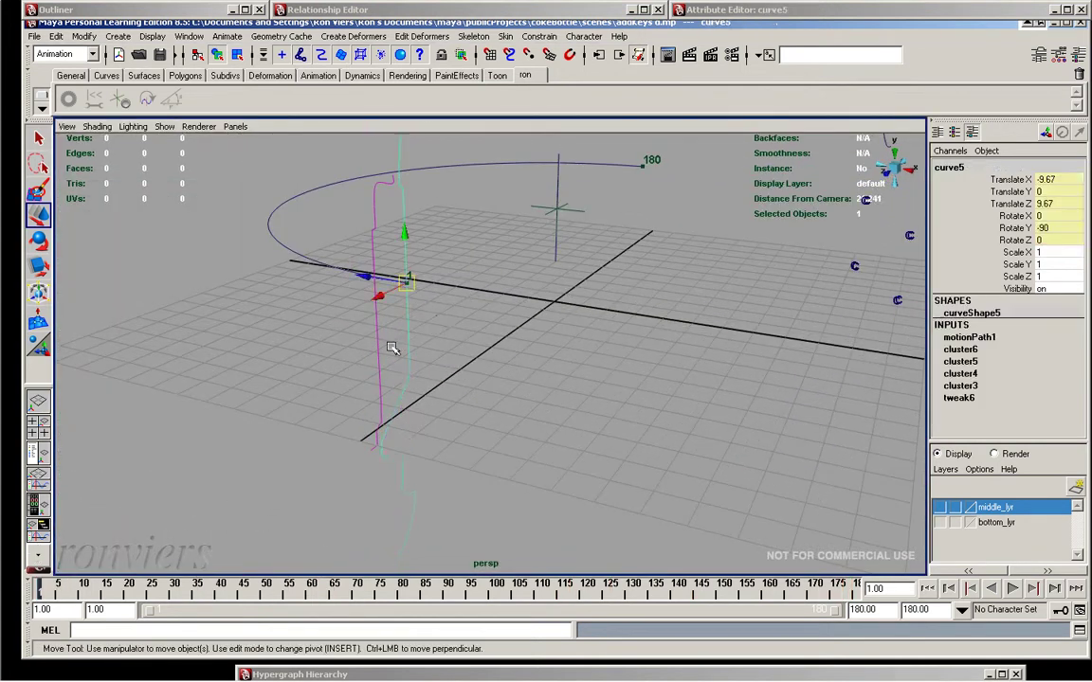
{"action": "key", "text": "space"}
{"action": "mouse_move", "coordinate": [170, 377]}
{"action": "left_mouse_down"}
{"action": "mouse_move", "coordinate": [201, 471]}
{"action": "mouse_move", "coordinate": [342, 610]}
{"action": "left_mouse_up"}
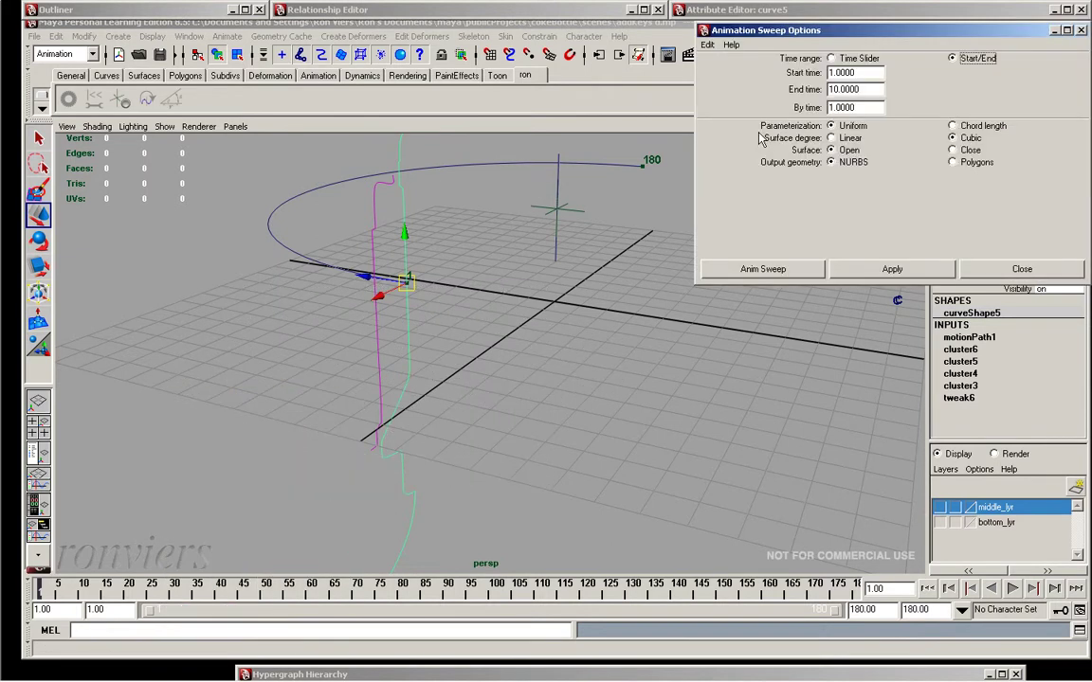
{"action": "left_click", "coordinate": [830, 89]}
{"action": "type", "text": "1"}
{"action": "left_click", "coordinate": [832, 140]}
{"action": "left_click", "coordinate": [865, 270]}
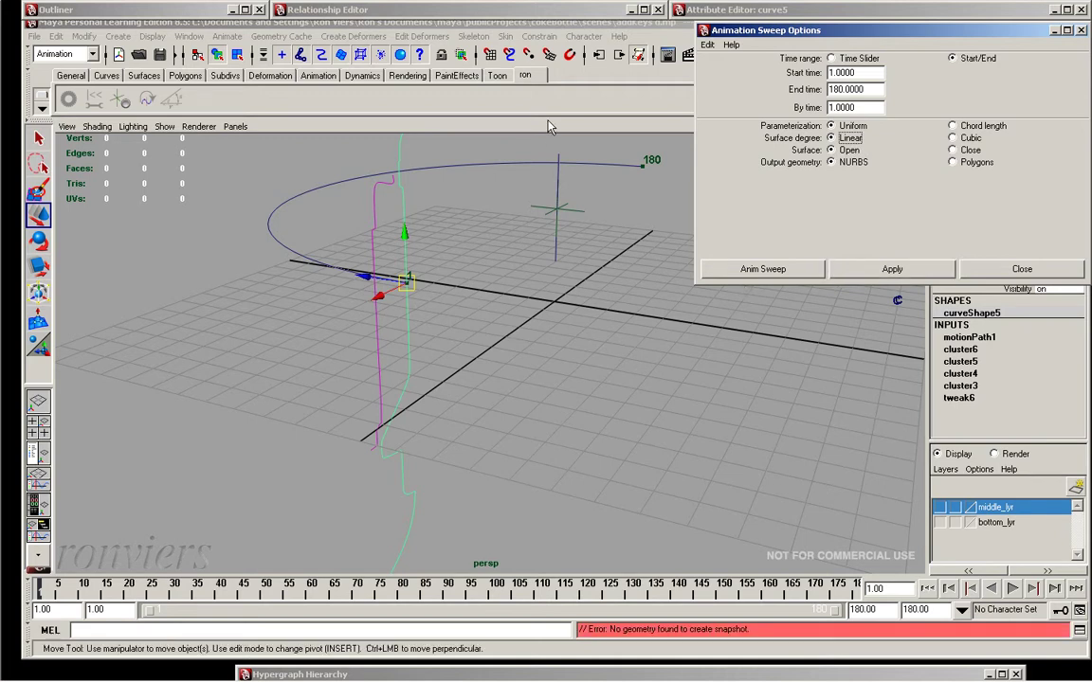
Sweep curve9 the same way into loftedSurface2 and display the view smooth-shaded
{"action": "mouse_move", "coordinate": [353, 293]}
{"action": "left_mouse_down", "text": "alt"}
{"action": "mouse_move", "coordinate": [431, 268]}
{"action": "mouse_move", "coordinate": [260, 256]}
{"action": "left_mouse_up", "text": "alt"}
{"action": "left_click", "coordinate": [235, 228]}
{"action": "mouse_move", "coordinate": [324, 244]}
{"action": "left_mouse_down", "text": "alt"}
{"action": "mouse_move", "coordinate": [308, 230]}
{"action": "mouse_move", "coordinate": [360, 237]}
{"action": "left_mouse_up", "text": "alt"}
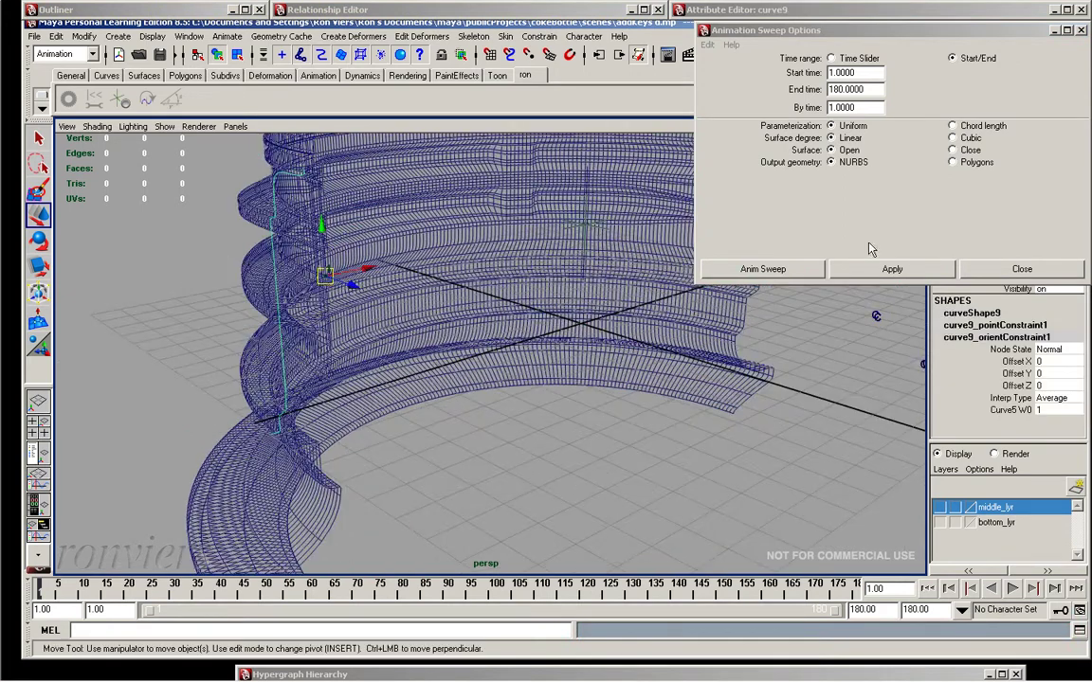
{"action": "left_click", "coordinate": [887, 240]}
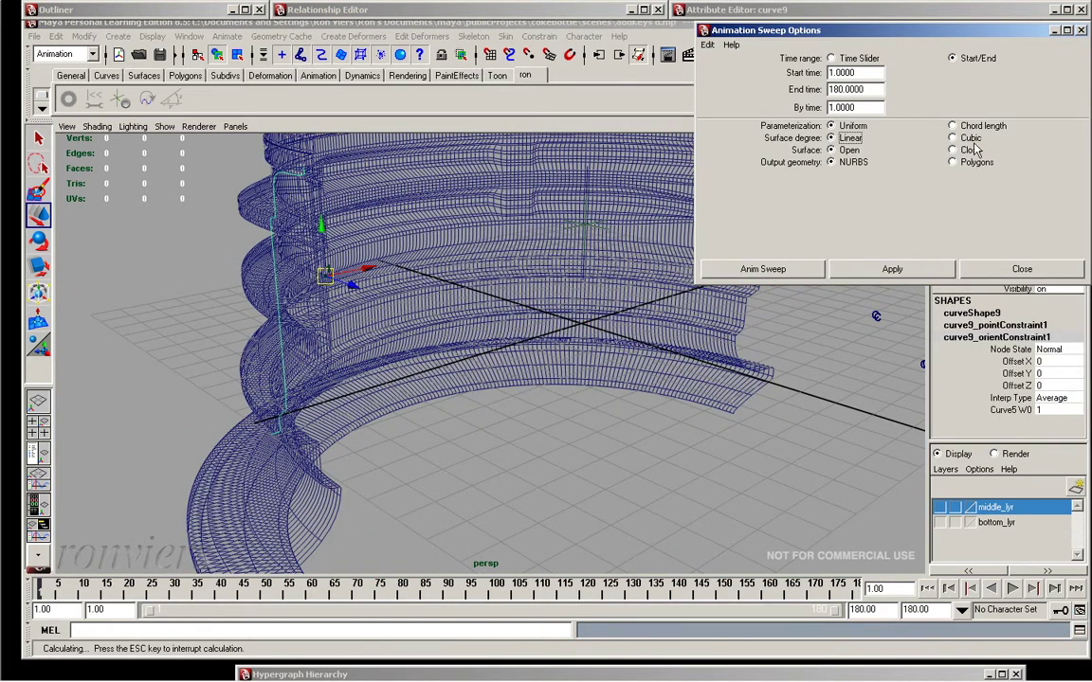
{"action": "left_click", "coordinate": [844, 277]}
{"action": "mouse_move", "coordinate": [843, 276]}
{"action": "left_mouse_down", "text": "alt"}
{"action": "mouse_move", "coordinate": [673, 286]}
{"action": "mouse_move", "coordinate": [685, 282]}
{"action": "left_mouse_up", "text": "alt"}
{"action": "key", "text": "space"}
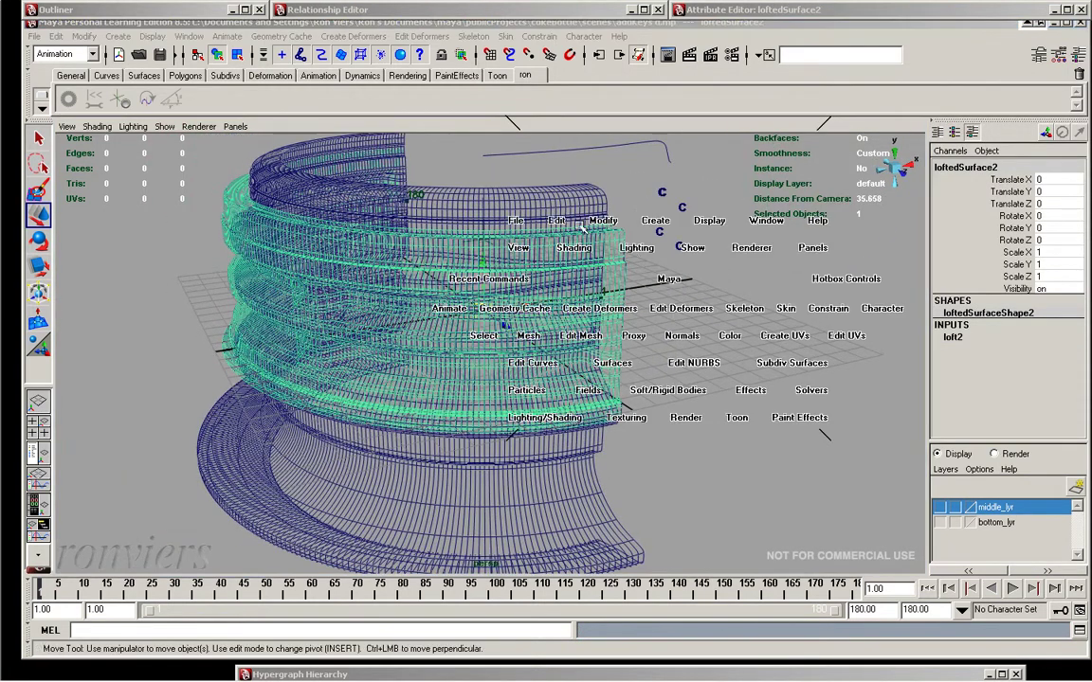
{"action": "mouse_move", "coordinate": [573, 249]}
{"action": "left_mouse_down"}
{"action": "mouse_move", "coordinate": [597, 275]}
{"action": "mouse_move", "coordinate": [601, 264]}
{"action": "mouse_move", "coordinate": [670, 263]}
{"action": "left_mouse_up"}
{"action": "key", "text": "space"}
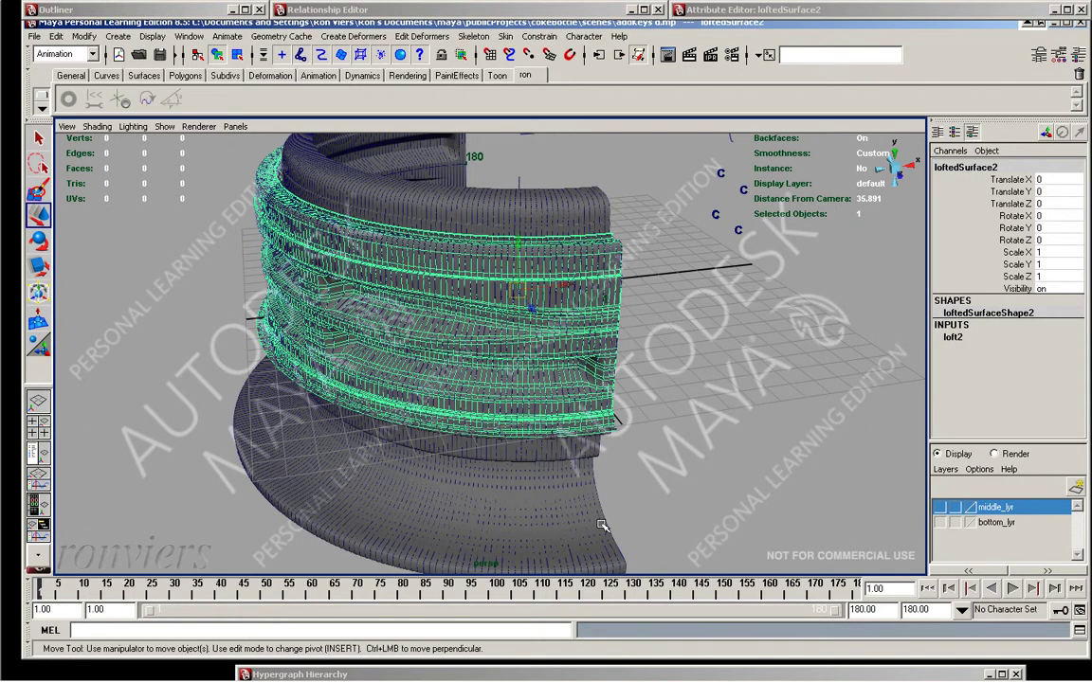
Delete snapshot1Group and snapshot2Group in the Hypergraph
{"action": "double_click", "coordinate": [516, 674]}
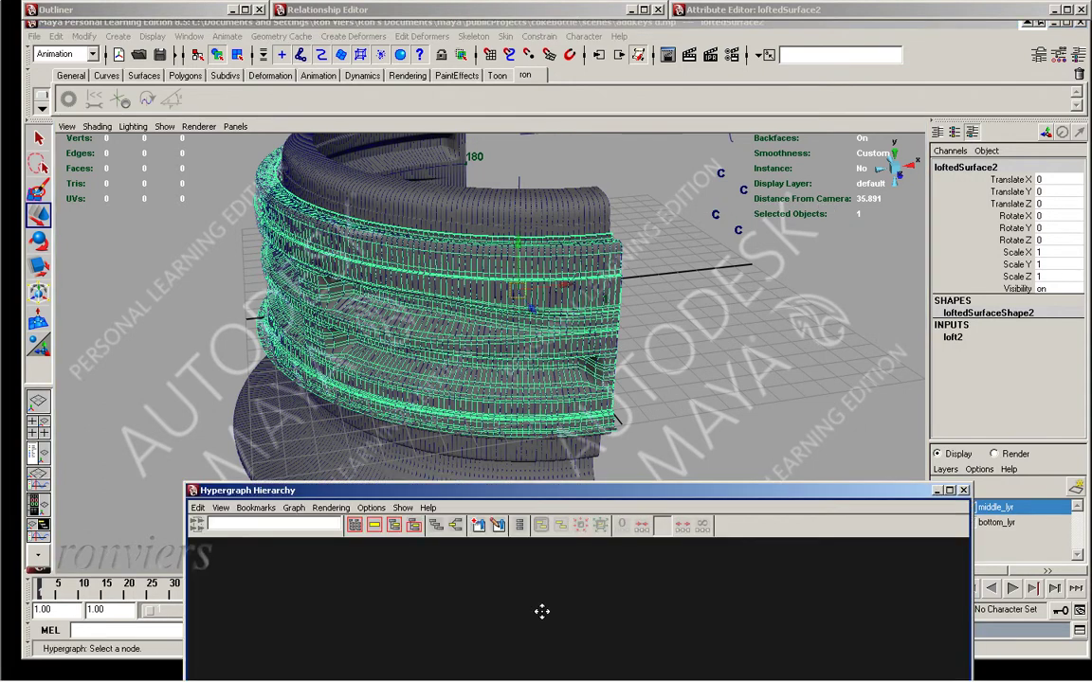
{"action": "left_click", "coordinate": [354, 525]}
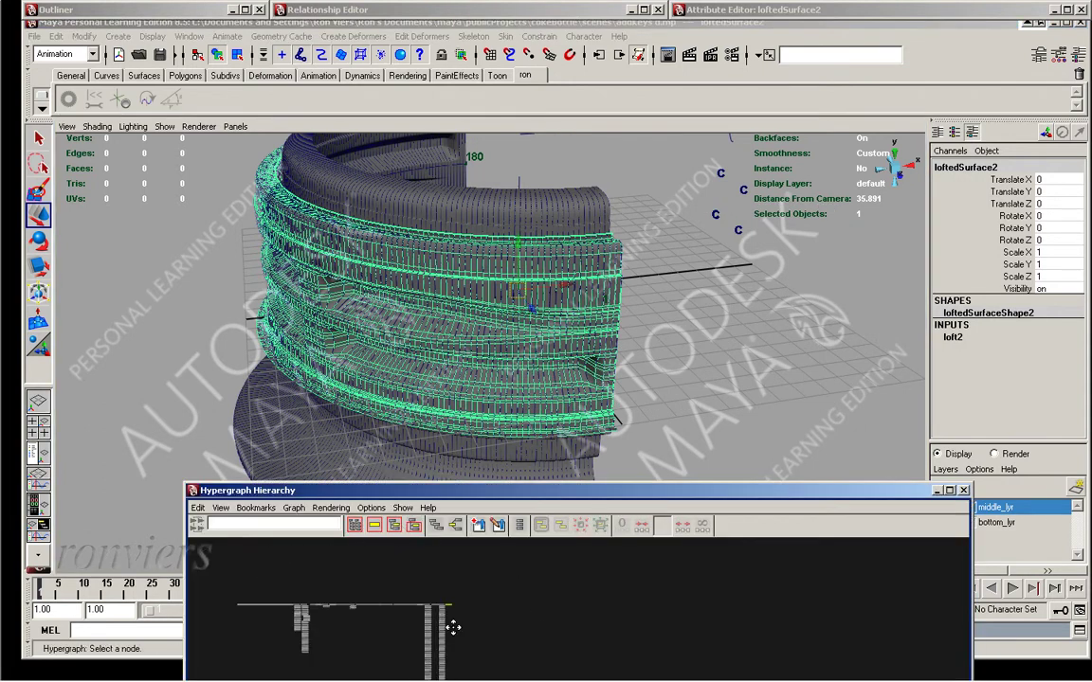
{"action": "middle_click_drag", "start_coordinate": [414, 628], "coordinate": [588, 616], "text": "alt"}
{"action": "right_click_drag", "start_coordinate": [587, 615], "coordinate": [707, 560], "text": "alt"}
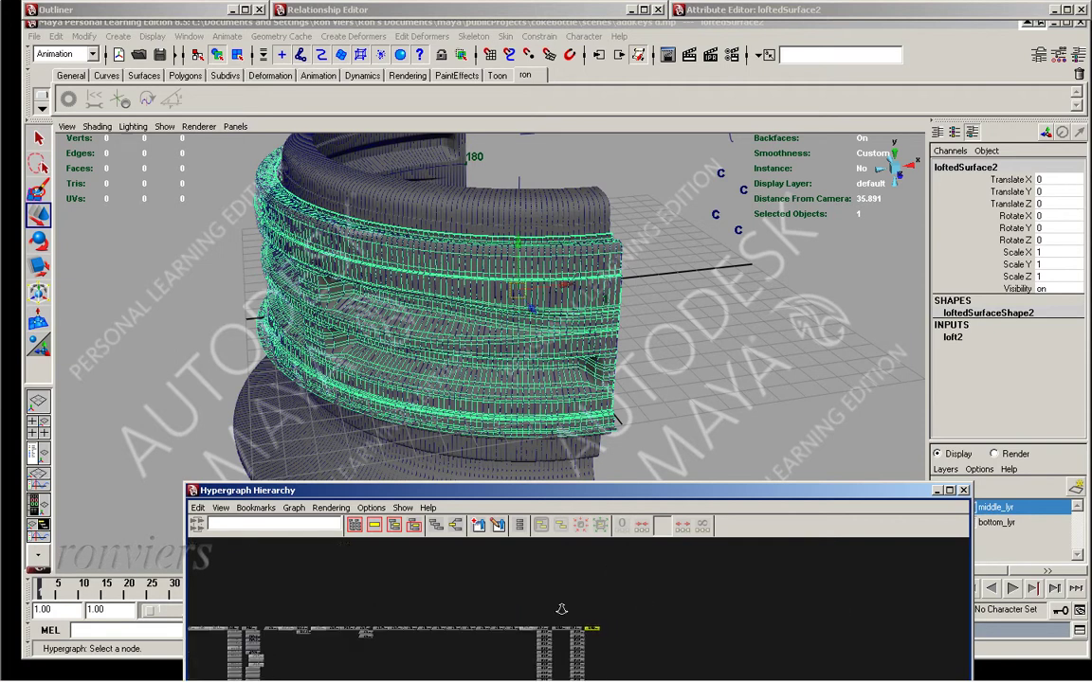
{"action": "right_click_drag", "start_coordinate": [590, 629], "coordinate": [695, 542], "text": "alt"}
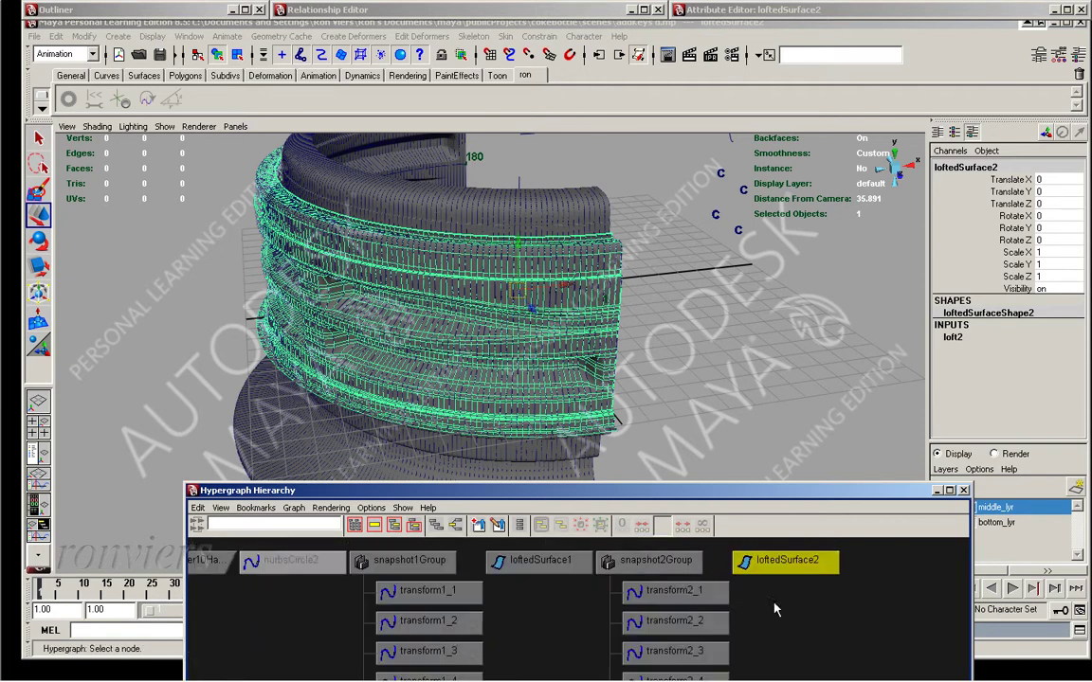
{"action": "left_click", "coordinate": [652, 560]}
{"action": "left_click", "coordinate": [402, 561], "text": "shift"}
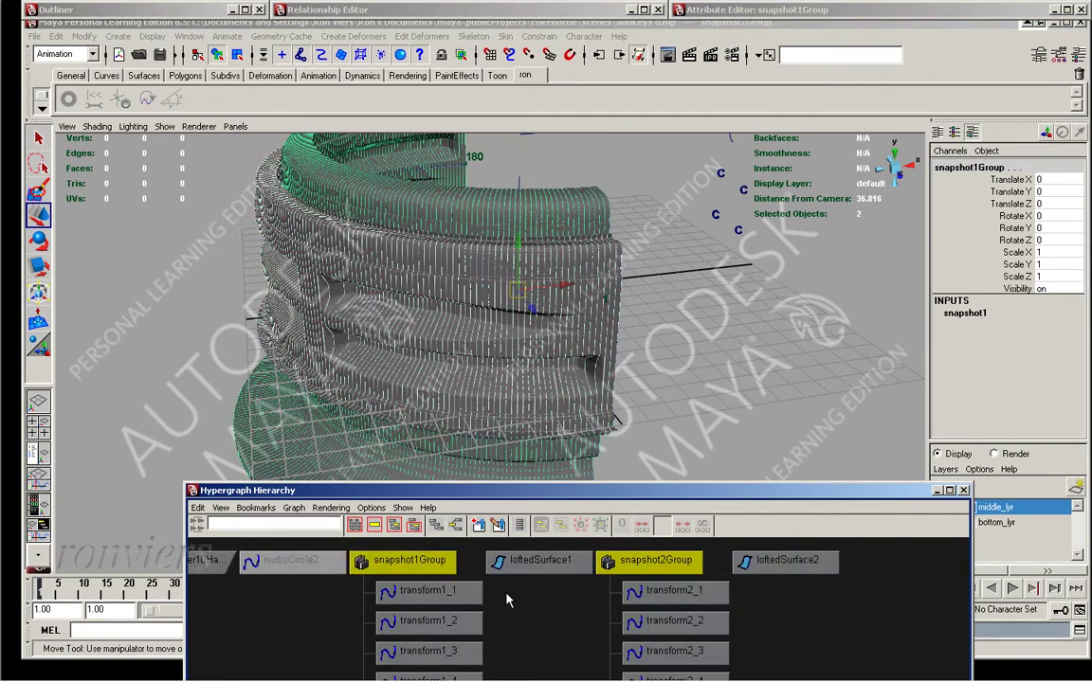
{"action": "key", "text": "Delete"}
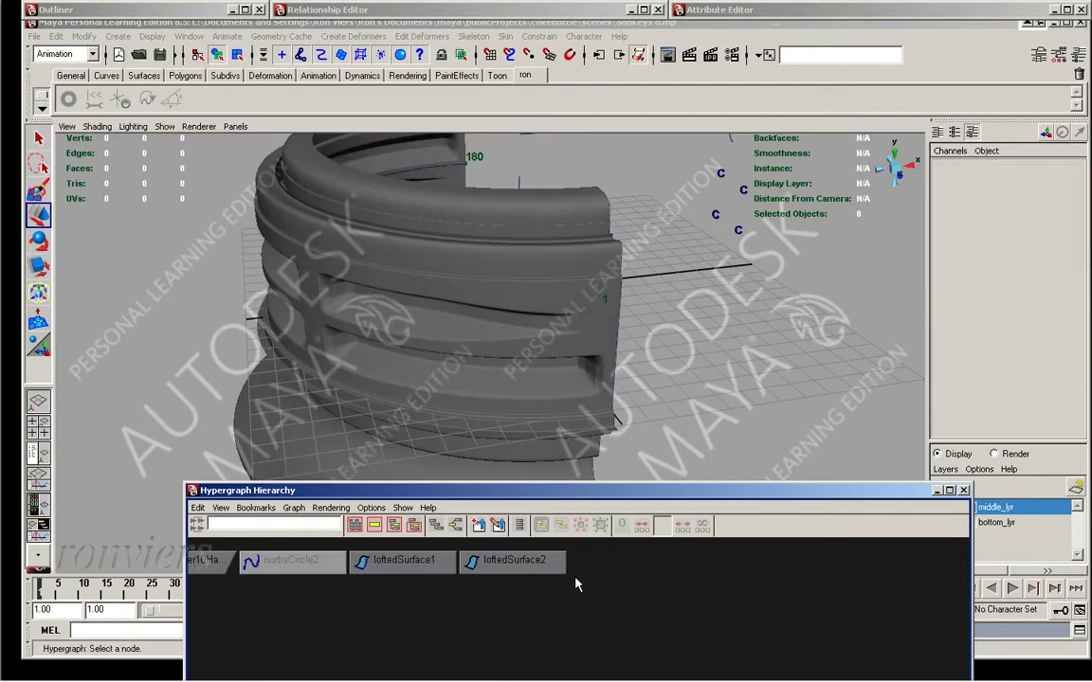
Put the Hypergraph away and create a new display layer
{"action": "mouse_move", "coordinate": [568, 312]}
{"action": "left_mouse_down", "text": "alt"}
{"action": "mouse_move", "coordinate": [495, 314]}
{"action": "mouse_move", "coordinate": [501, 329]}
{"action": "left_mouse_up", "text": "alt"}
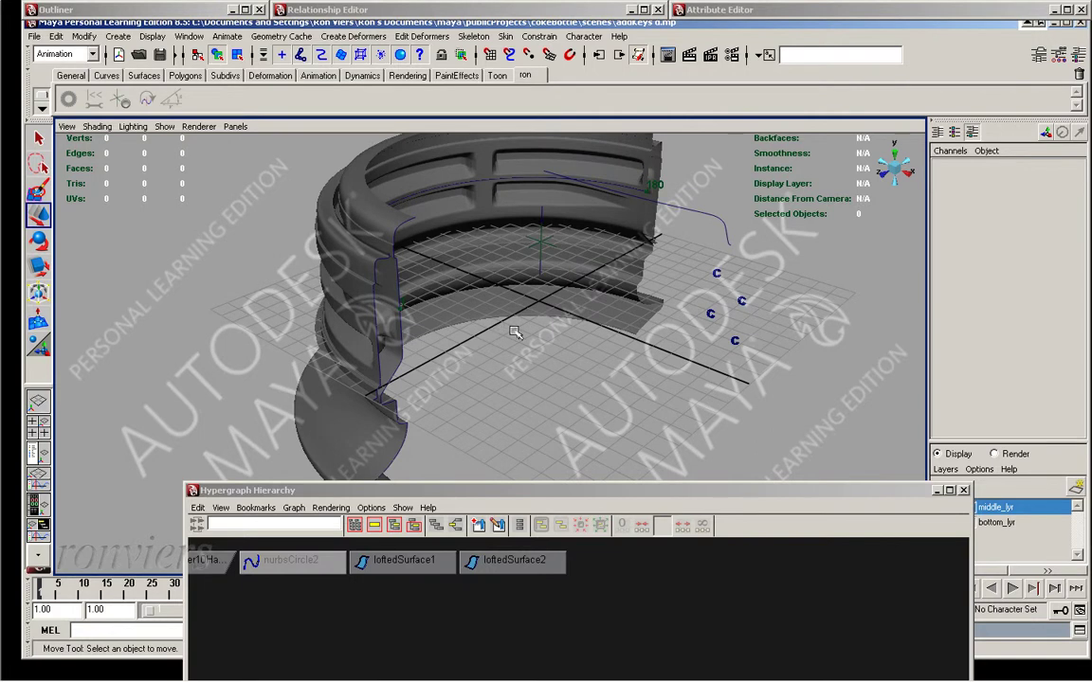
{"action": "left_click_drag", "start_coordinate": [633, 314], "coordinate": [495, 276], "text": "alt"}
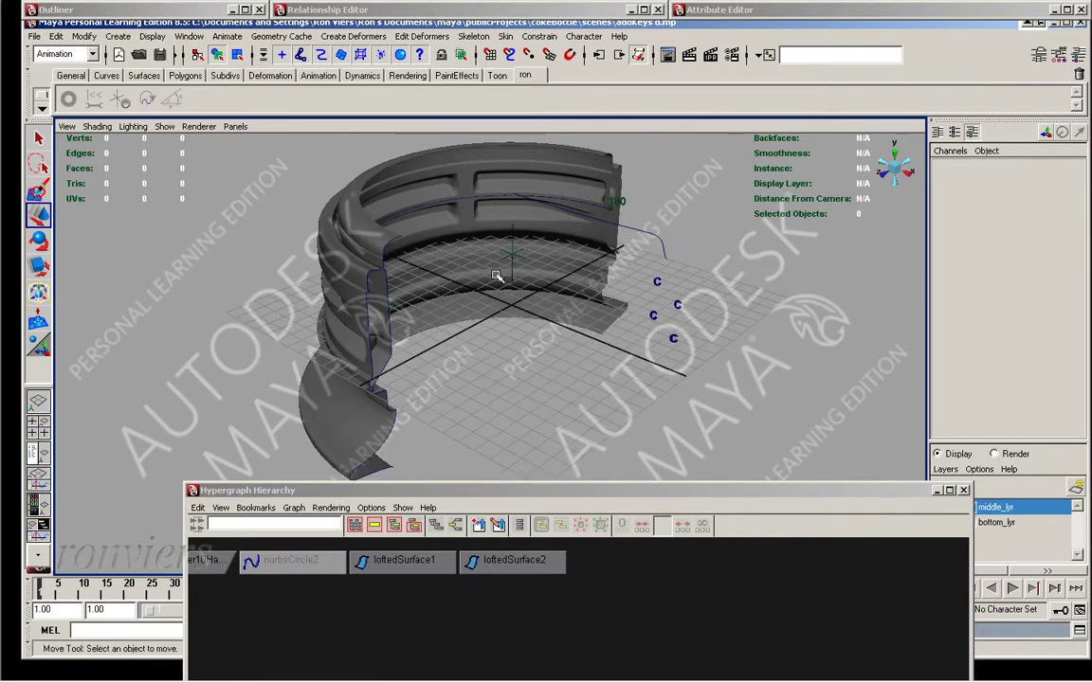
{"action": "left_click", "coordinate": [533, 483]}
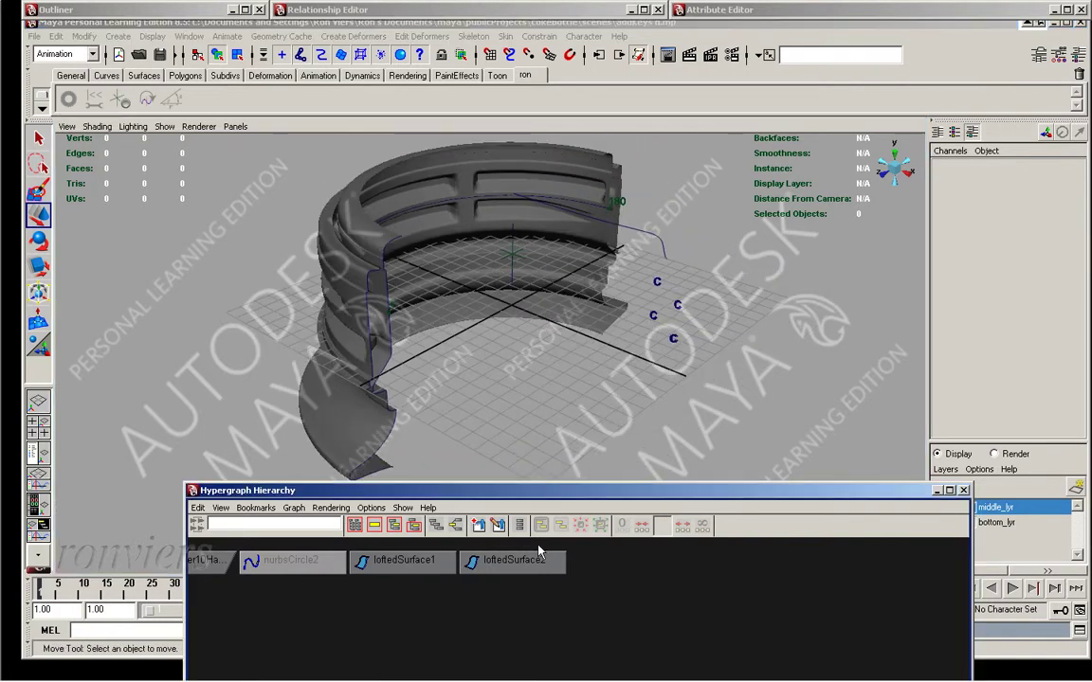
{"action": "left_click", "coordinate": [935, 490]}
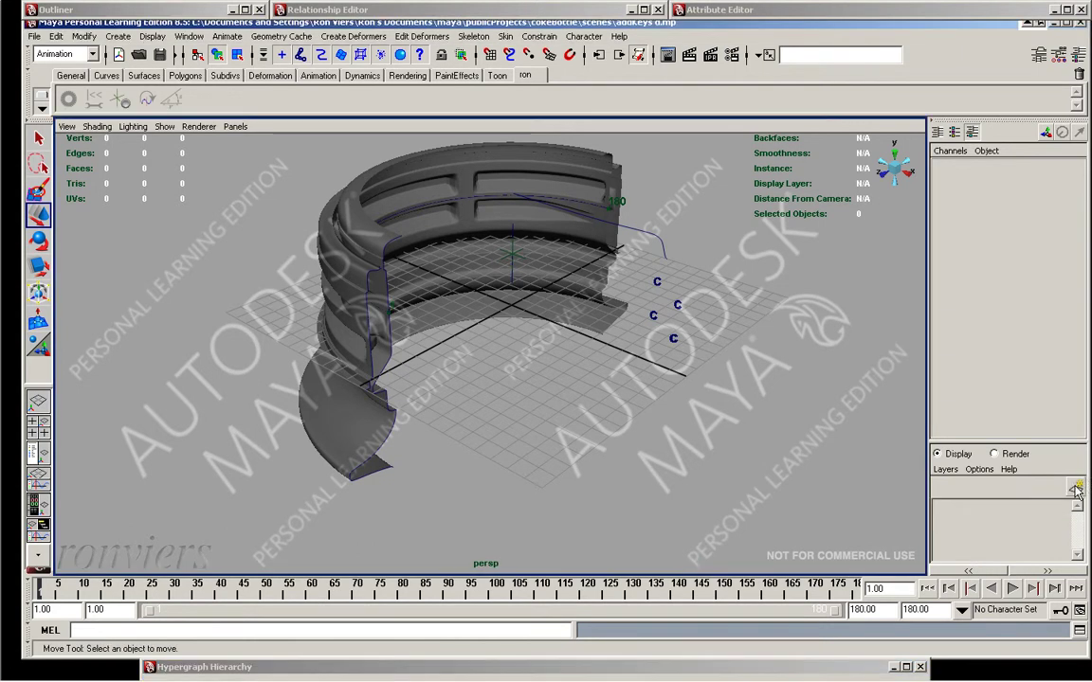
Rename layer1 to top_lyr
{"action": "left_click", "coordinate": [992, 509]}
{"action": "type", "text": "top_lyr"}
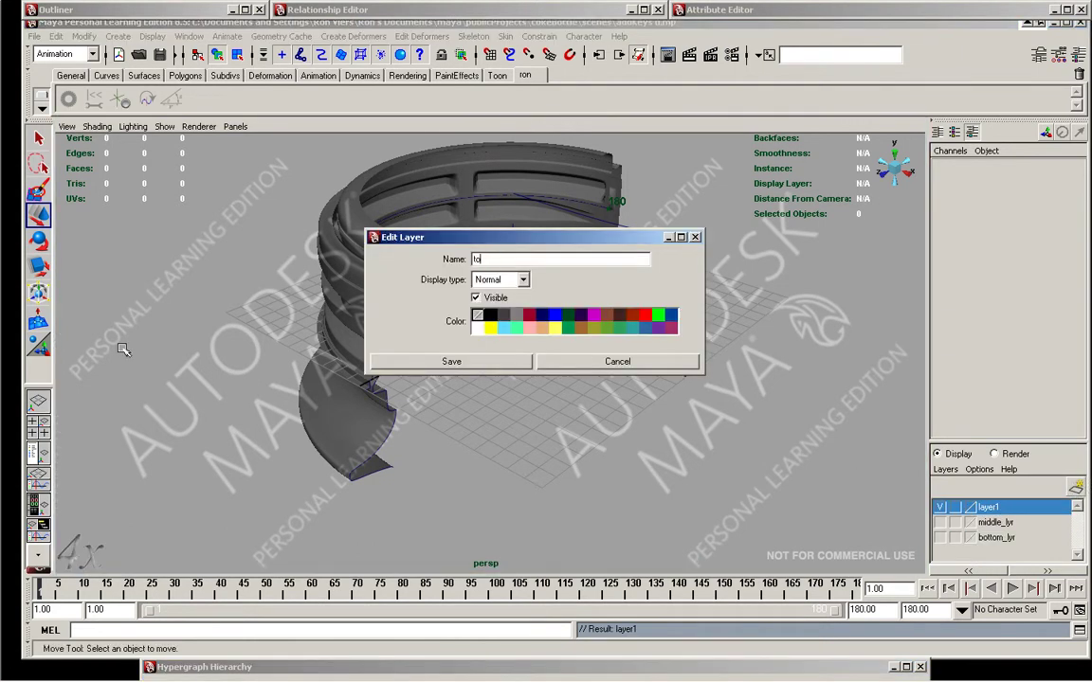
{"action": "left_click", "coordinate": [398, 359]}
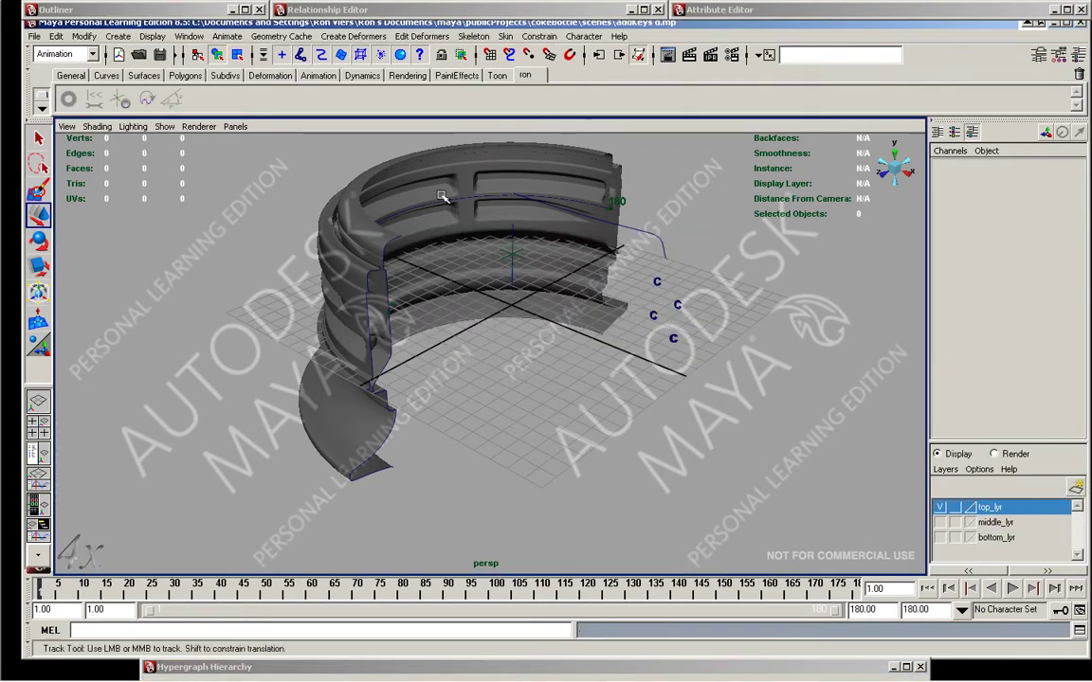
{"action": "left_click_drag", "start_coordinate": [440, 196], "coordinate": [442, 322], "text": "alt"}
{"action": "left_click", "coordinate": [442, 323]}
{"action": "left_click_drag", "start_coordinate": [534, 431], "coordinate": [445, 436], "text": "alt"}
Hide top_lyr's contents and view the ring from near the top
{"action": "right_click", "coordinate": [989, 507]}
{"action": "left_click", "coordinate": [940, 507]}
{"action": "mouse_move", "coordinate": [474, 379]}
{"action": "left_mouse_down", "text": "alt"}
{"action": "mouse_move", "coordinate": [658, 469]}
{"action": "mouse_move", "coordinate": [617, 283]}
{"action": "mouse_move", "coordinate": [569, 361]}
{"action": "mouse_move", "coordinate": [502, 380]}
{"action": "left_mouse_up", "text": "alt"}
{"action": "key", "text": "space"}
Shift a lofted ring piece sideways along X and show the surfaces in wireframe
{"action": "left_click", "coordinate": [605, 397]}
{"action": "key", "text": "w"}
{"action": "mouse_move", "coordinate": [503, 379]}
{"action": "right_mouse_down", "text": "alt"}
{"action": "mouse_move", "coordinate": [735, 261]}
{"action": "mouse_move", "coordinate": [568, 331]}
{"action": "right_mouse_up", "text": "alt"}
{"action": "key", "text": "4"}
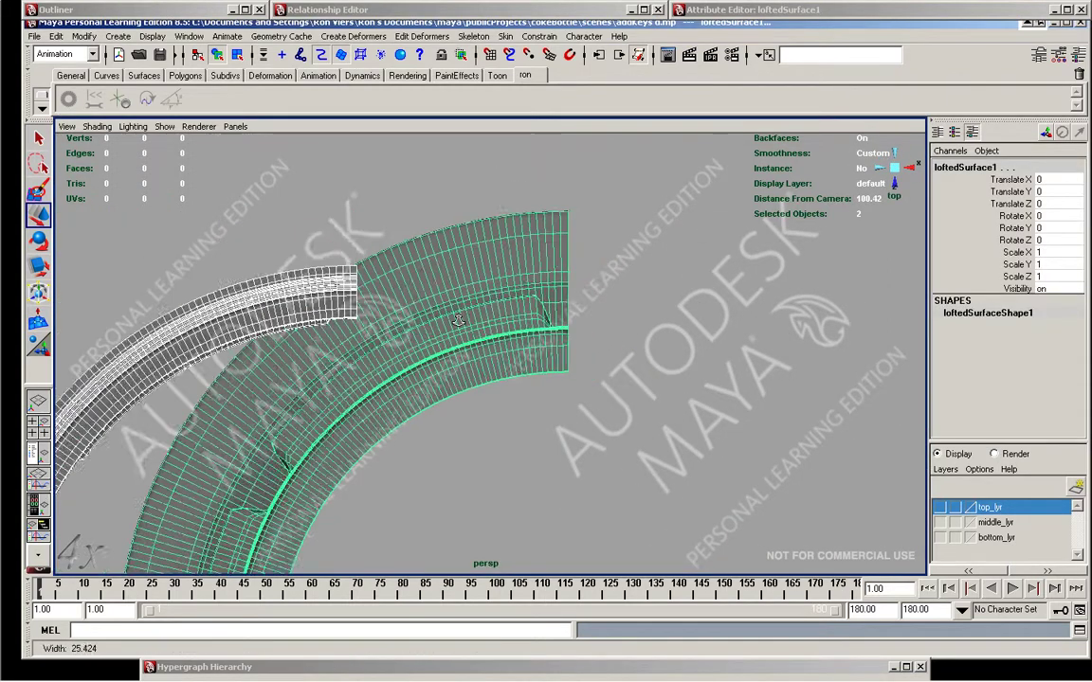
{"action": "left_click_drag", "start_coordinate": [569, 331], "coordinate": [530, 360], "text": "alt"}
{"action": "right_click_drag", "start_coordinate": [530, 360], "coordinate": [512, 354], "text": "alt"}
Rebuild both lofted ring surfaces with reset (default) Rebuild Surface settings
{"action": "key", "text": "space"}
{"action": "left_click_drag", "start_coordinate": [512, 353], "coordinate": [664, 580]}
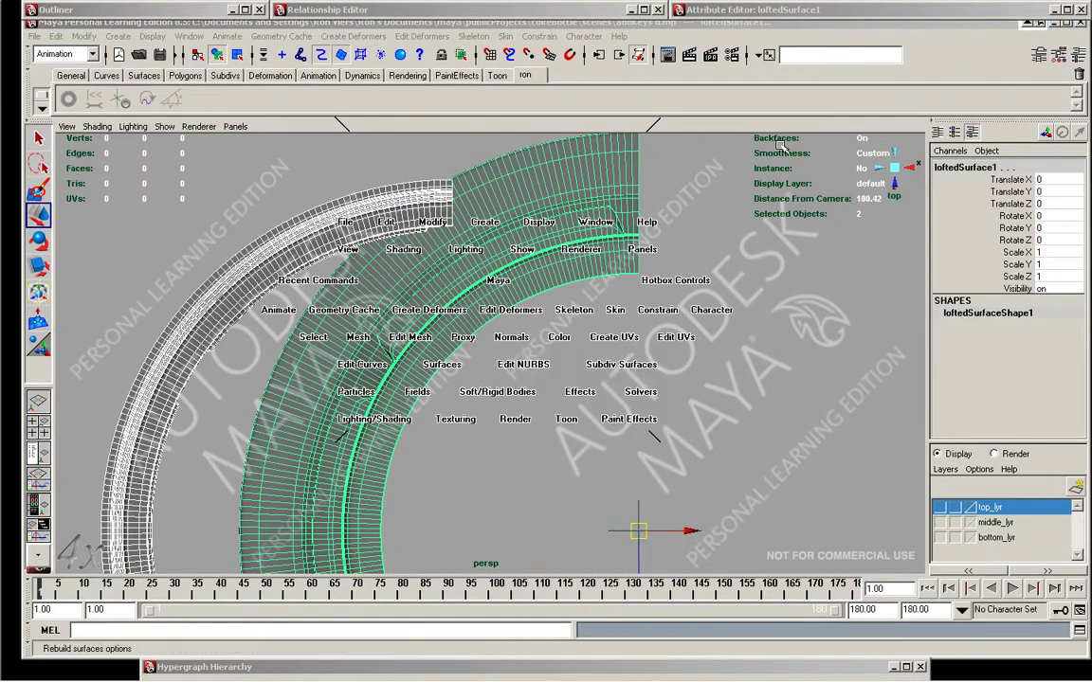
{"action": "left_click", "coordinate": [708, 45]}
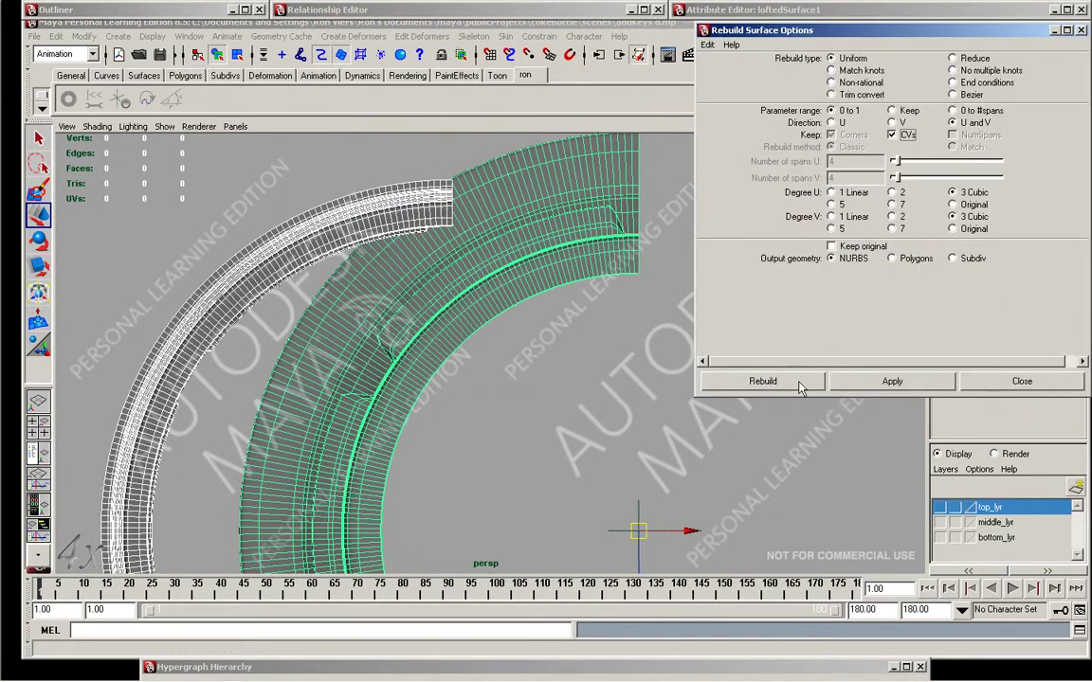
{"action": "left_click", "coordinate": [799, 387]}
Pick isoparms on the rings and detach the surfaces into separate pieces, shown smooth-shaded
{"action": "left_click_drag", "start_coordinate": [648, 320], "coordinate": [453, 304], "text": "alt"}
{"action": "right_click", "coordinate": [453, 304]}
{"action": "mouse_move", "coordinate": [453, 305]}
{"action": "right_mouse_down", "text": "alt"}
{"action": "mouse_move", "coordinate": [498, 272]}
{"action": "mouse_move", "coordinate": [521, 371]}
{"action": "right_mouse_up", "text": "alt"}
{"action": "mouse_move", "coordinate": [521, 370]}
{"action": "left_mouse_down", "text": "alt"}
{"action": "mouse_move", "coordinate": [500, 243]}
{"action": "mouse_move", "coordinate": [404, 245]}
{"action": "mouse_move", "coordinate": [390, 324]}
{"action": "mouse_move", "coordinate": [360, 232]}
{"action": "mouse_move", "coordinate": [359, 282]}
{"action": "mouse_move", "coordinate": [344, 161]}
{"action": "mouse_move", "coordinate": [587, 453]}
{"action": "mouse_move", "coordinate": [538, 462]}
{"action": "left_mouse_up", "text": "alt"}
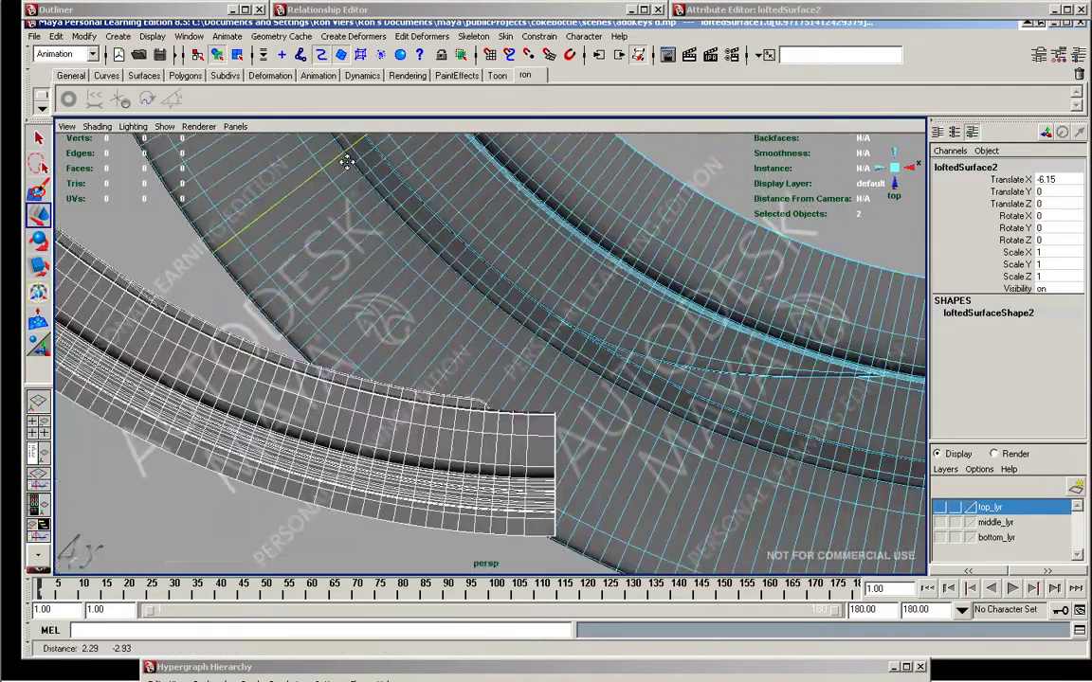
{"action": "key", "text": "w"}
{"action": "right_click_drag", "start_coordinate": [374, 429], "coordinate": [436, 402]}
{"action": "mouse_move", "coordinate": [505, 498]}
{"action": "left_mouse_down", "text": "alt"}
{"action": "mouse_move", "coordinate": [471, 406]}
{"action": "mouse_move", "coordinate": [555, 231]}
{"action": "mouse_move", "coordinate": [482, 375]}
{"action": "left_mouse_up", "text": "alt"}
{"action": "right_click_drag", "start_coordinate": [482, 375], "coordinate": [122, 504], "text": "alt"}
{"action": "right_click_drag", "start_coordinate": [456, 273], "coordinate": [322, 169], "text": "alt"}
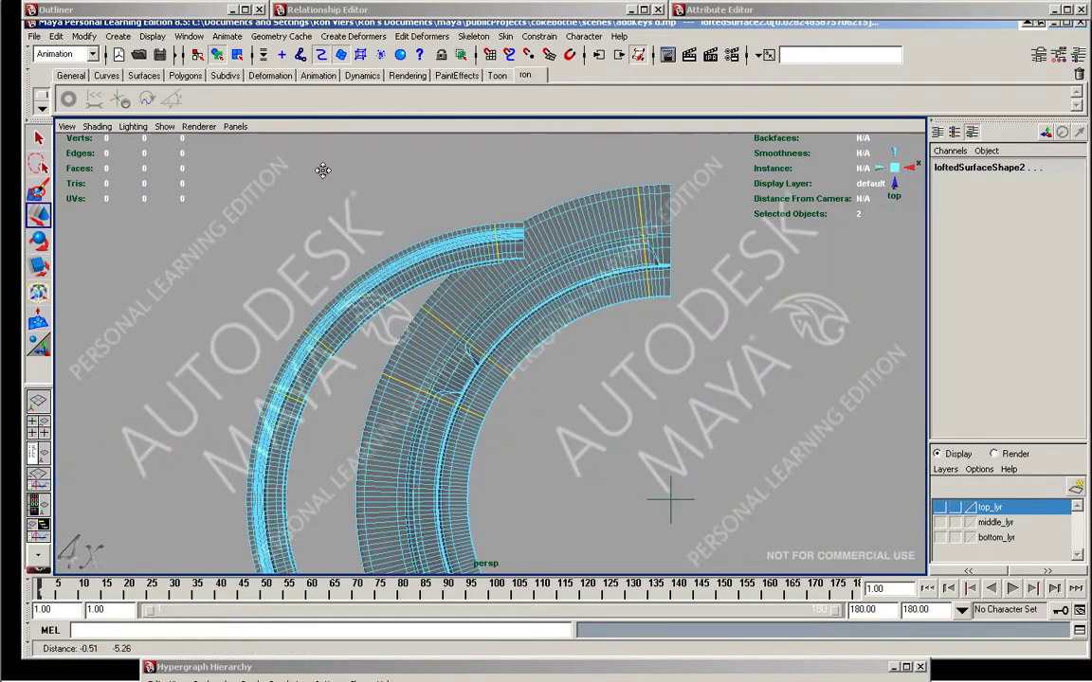
{"action": "left_click_drag", "start_coordinate": [322, 169], "coordinate": [398, 284], "text": "alt"}
{"action": "right_click_drag", "start_coordinate": [398, 285], "coordinate": [663, 317], "text": "alt"}
{"action": "key", "text": "space"}
{"action": "mouse_move", "coordinate": [663, 317]}
{"action": "left_mouse_down", "text": "alt"}
{"action": "mouse_move", "coordinate": [668, 429]}
{"action": "mouse_move", "coordinate": [690, 446]}
{"action": "mouse_move", "coordinate": [691, 473]}
{"action": "left_mouse_up", "text": "alt"}
{"action": "key", "text": "5"}
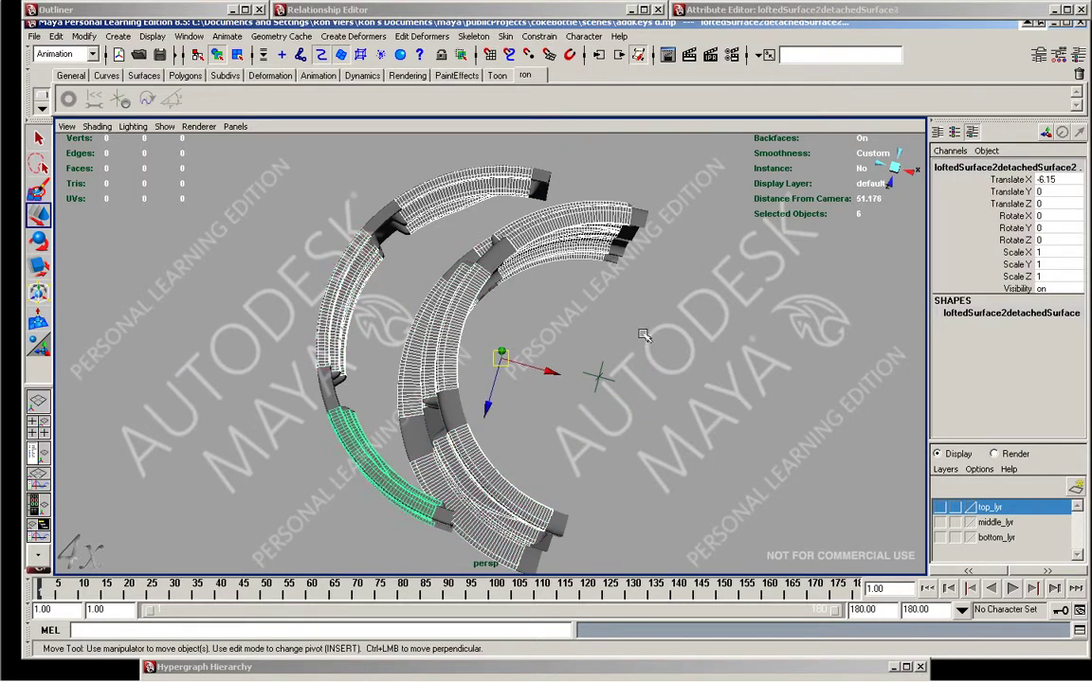
Rebuild the detached rib pieces with 4 spans in U and 3 in V
{"action": "left_click_drag", "start_coordinate": [644, 335], "coordinate": [601, 275], "text": "alt"}
{"action": "key", "text": "space"}
{"action": "left_click_drag", "start_coordinate": [681, 352], "coordinate": [700, 526]}
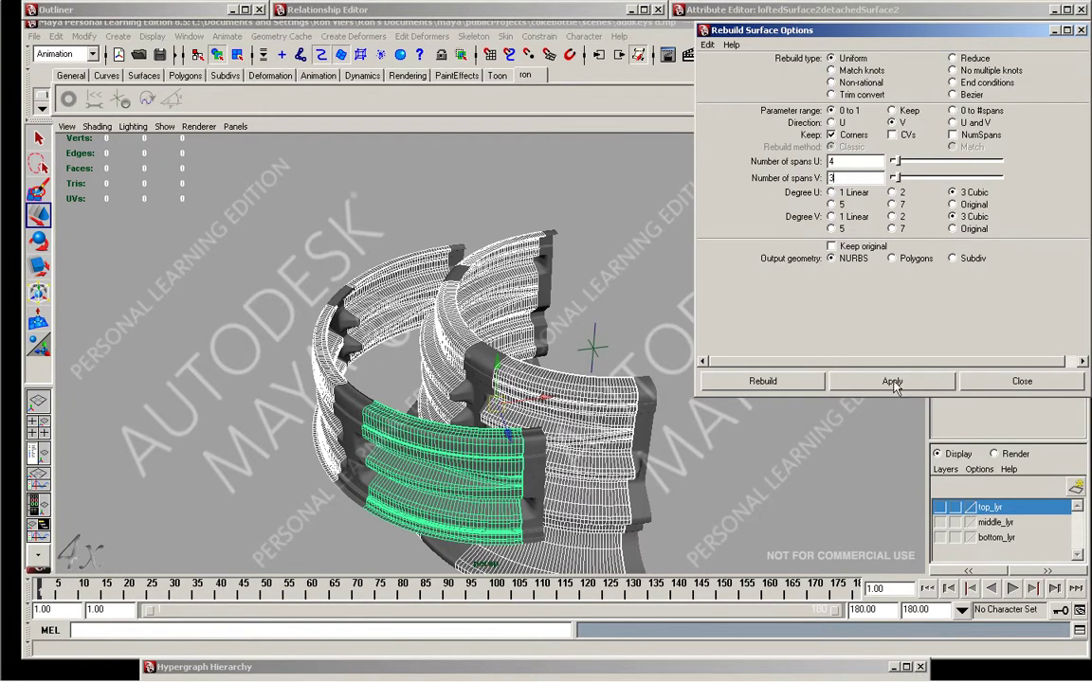
{"action": "left_click", "coordinate": [891, 382]}
{"action": "left_click", "coordinate": [830, 122]}
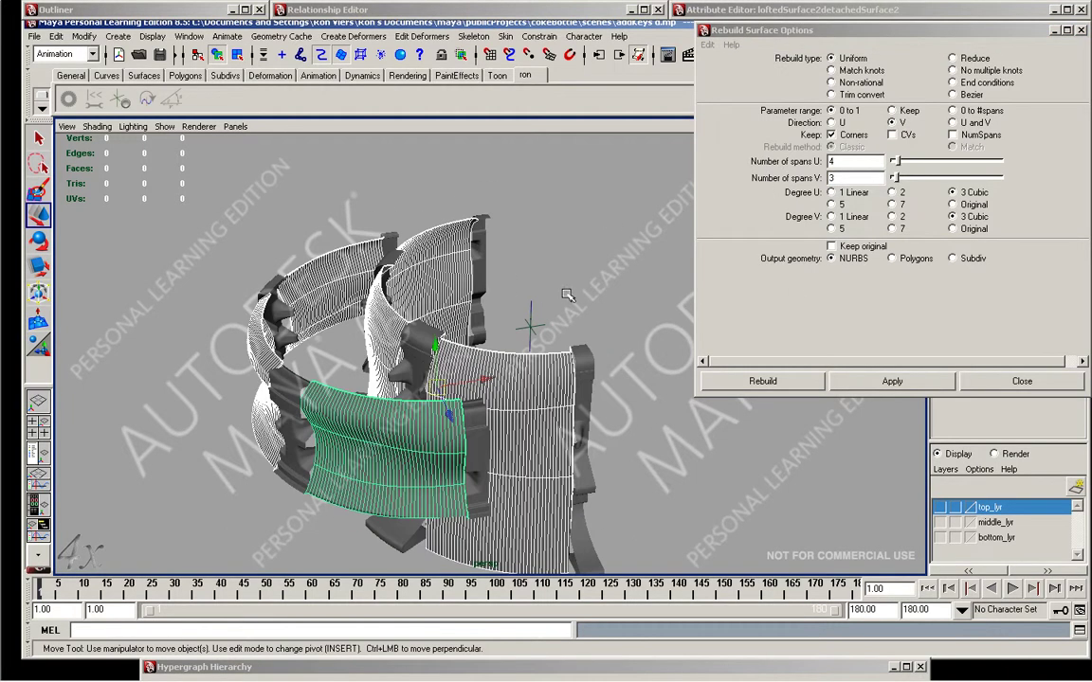
{"action": "key", "text": "ctrl+z"}
{"action": "left_click", "coordinate": [891, 381]}
{"action": "mouse_move", "coordinate": [455, 361]}
{"action": "left_mouse_down", "text": "alt"}
{"action": "mouse_move", "coordinate": [559, 363]}
{"action": "mouse_move", "coordinate": [352, 255]}
{"action": "left_mouse_up", "text": "alt"}
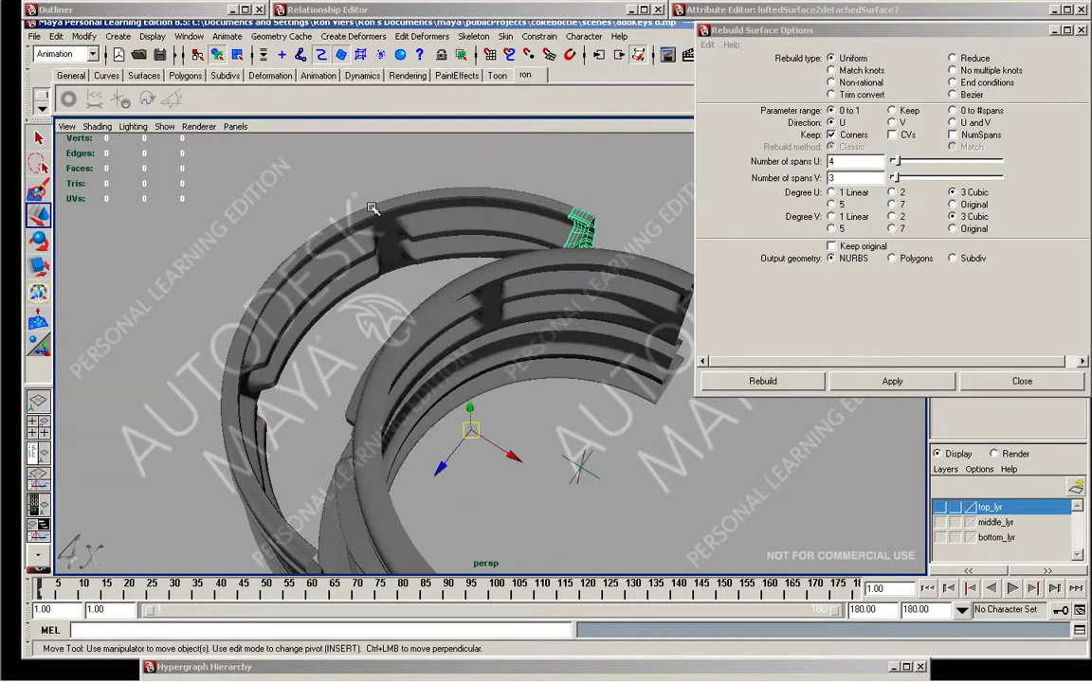
Rebuild the narrow connecting strip with default settings using the Reduce rebuild type
{"action": "left_click", "coordinate": [239, 185]}
{"action": "mouse_move", "coordinate": [239, 185]}
{"action": "left_mouse_down", "text": "alt"}
{"action": "mouse_move", "coordinate": [534, 390]}
{"action": "mouse_move", "coordinate": [626, 285]}
{"action": "left_mouse_up", "text": "alt"}
{"action": "left_click", "coordinate": [707, 45]}
{"action": "left_click", "coordinate": [714, 81]}
{"action": "left_click", "coordinate": [952, 58]}
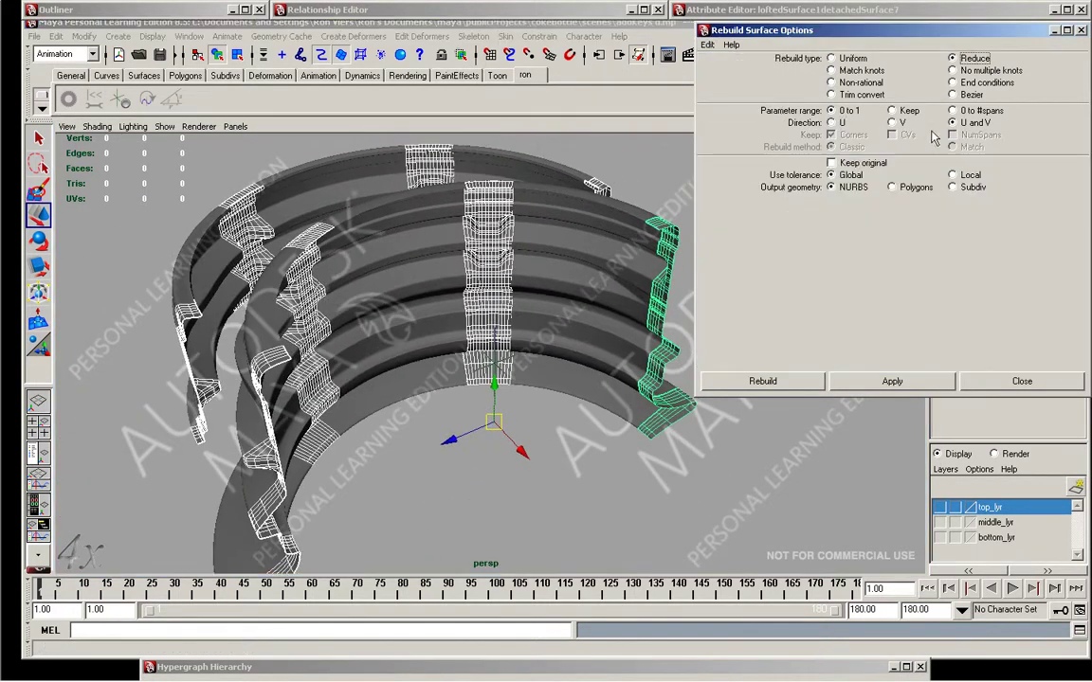
{"action": "left_click", "coordinate": [786, 382]}
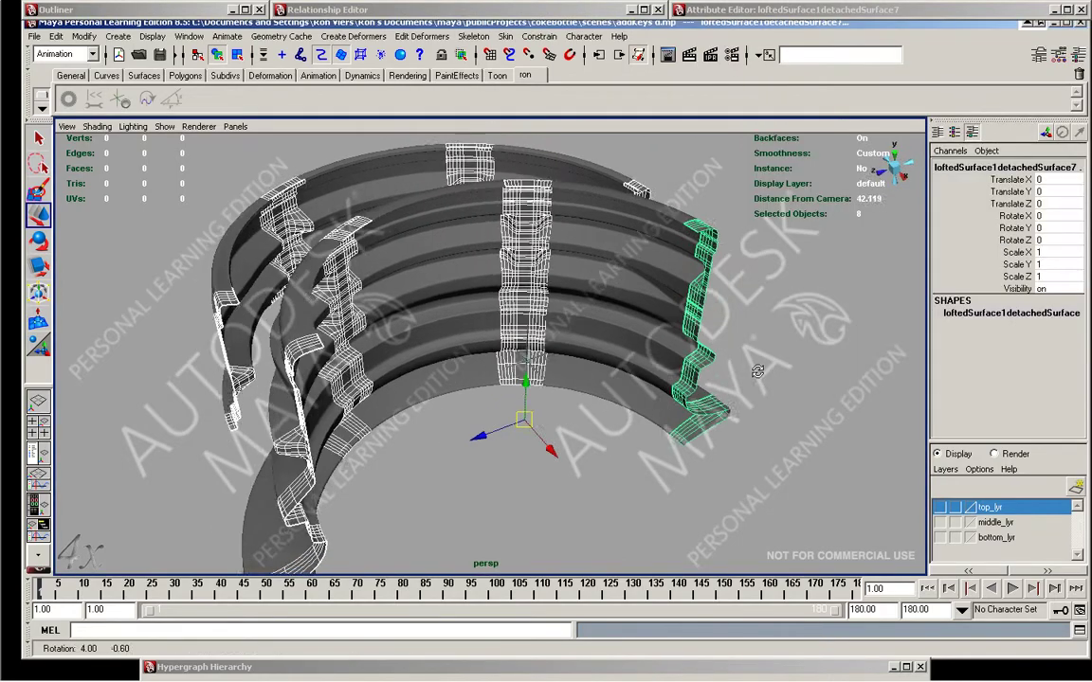
{"action": "mouse_move", "coordinate": [666, 339]}
{"action": "left_mouse_down", "text": "alt"}
{"action": "mouse_move", "coordinate": [680, 318]}
{"action": "mouse_move", "coordinate": [530, 284]}
{"action": "mouse_move", "coordinate": [568, 300]}
{"action": "left_mouse_up", "text": "alt"}
{"action": "right_click", "coordinate": [512, 273]}
Attach the first pairs of detached rib pieces, including loftedSurface1, with Attach Surfaces
{"action": "left_click", "coordinate": [566, 254]}
{"action": "right_click_drag", "start_coordinate": [530, 445], "coordinate": [626, 304], "text": "shift"}
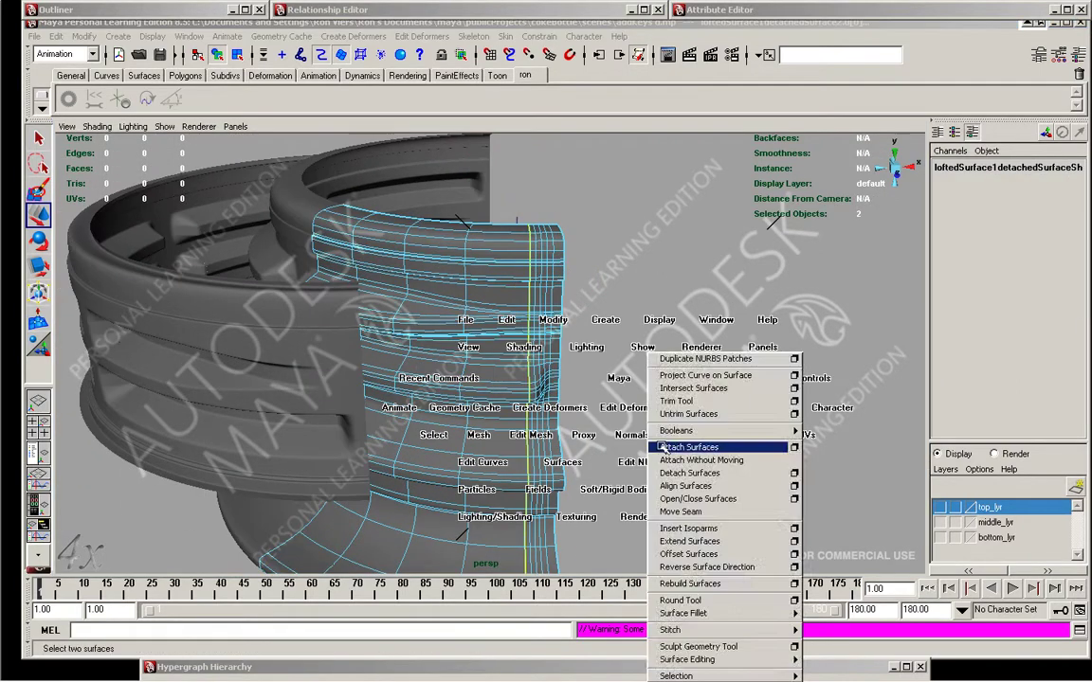
{"action": "mouse_move", "coordinate": [627, 304]}
{"action": "left_mouse_down", "text": "alt"}
{"action": "mouse_move", "coordinate": [429, 286]}
{"action": "mouse_move", "coordinate": [517, 337]}
{"action": "left_mouse_up", "text": "alt"}
{"action": "right_click", "coordinate": [427, 289]}
{"action": "mouse_move", "coordinate": [427, 290]}
{"action": "left_mouse_down", "text": "alt"}
{"action": "mouse_move", "coordinate": [460, 348]}
{"action": "mouse_move", "coordinate": [445, 317]}
{"action": "mouse_move", "coordinate": [402, 312]}
{"action": "mouse_move", "coordinate": [434, 312]}
{"action": "mouse_move", "coordinate": [371, 324]}
{"action": "mouse_move", "coordinate": [517, 231]}
{"action": "mouse_move", "coordinate": [467, 314]}
{"action": "mouse_move", "coordinate": [436, 247]}
{"action": "left_mouse_up", "text": "alt"}
{"action": "left_click", "coordinate": [460, 348]}
{"action": "left_click", "coordinate": [402, 312]}
{"action": "right_click", "coordinate": [474, 294]}
{"action": "left_click", "coordinate": [474, 292]}
Repeat the attach with G on each remaining seam until both rings are continuous
{"action": "right_click_drag", "start_coordinate": [436, 246], "coordinate": [407, 209], "text": "alt"}
{"action": "mouse_move", "coordinate": [408, 209]}
{"action": "left_mouse_down", "text": "alt"}
{"action": "mouse_move", "coordinate": [392, 185]}
{"action": "mouse_move", "coordinate": [597, 260]}
{"action": "mouse_move", "coordinate": [227, 236]}
{"action": "mouse_move", "coordinate": [378, 280]}
{"action": "mouse_move", "coordinate": [615, 290]}
{"action": "mouse_move", "coordinate": [517, 378]}
{"action": "left_mouse_up", "text": "alt"}
{"action": "left_click", "coordinate": [392, 185]}
{"action": "key", "text": "g"}
{"action": "right_click_drag", "start_coordinate": [604, 383], "coordinate": [550, 383]}
{"action": "key", "text": "g"}
{"action": "mouse_move", "coordinate": [623, 333]}
{"action": "left_mouse_down", "text": "alt"}
{"action": "mouse_move", "coordinate": [487, 402]}
{"action": "mouse_move", "coordinate": [592, 360]}
{"action": "mouse_move", "coordinate": [458, 271]}
{"action": "mouse_move", "coordinate": [494, 274]}
{"action": "left_mouse_up", "text": "alt"}
{"action": "key", "text": "g"}
{"action": "right_click_drag", "start_coordinate": [238, 323], "coordinate": [242, 294]}
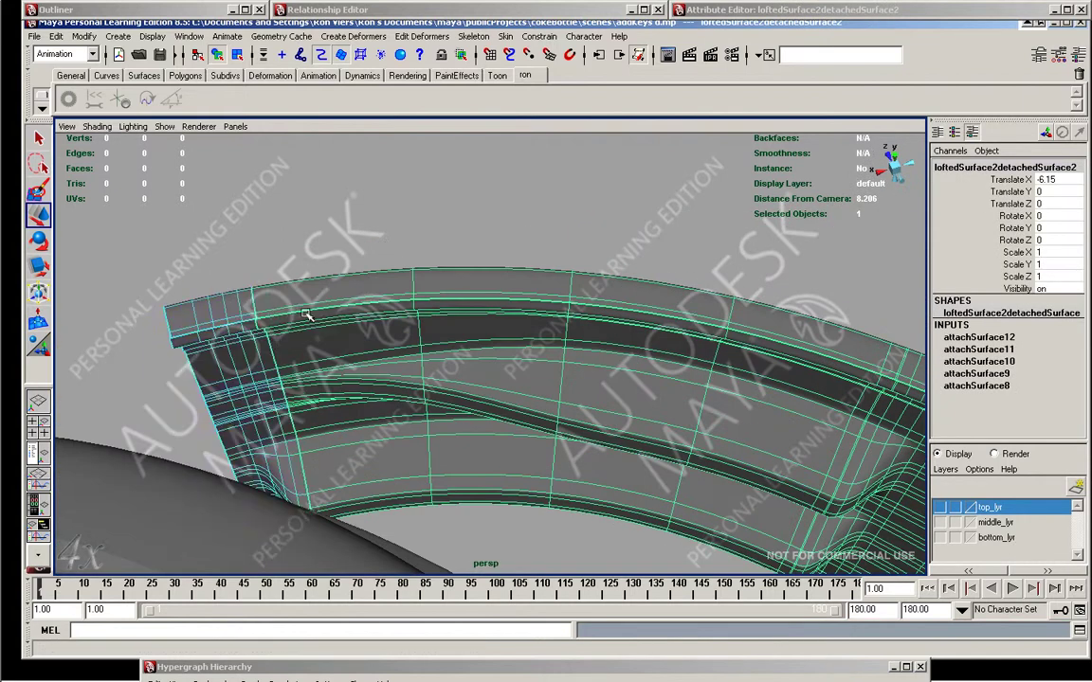
{"action": "left_click", "coordinate": [377, 328]}
{"action": "mouse_move", "coordinate": [377, 328]}
{"action": "left_mouse_down", "text": "alt"}
{"action": "mouse_move", "coordinate": [462, 269]}
{"action": "mouse_move", "coordinate": [706, 524]}
{"action": "left_mouse_up", "text": "alt"}
{"action": "key", "text": "space"}
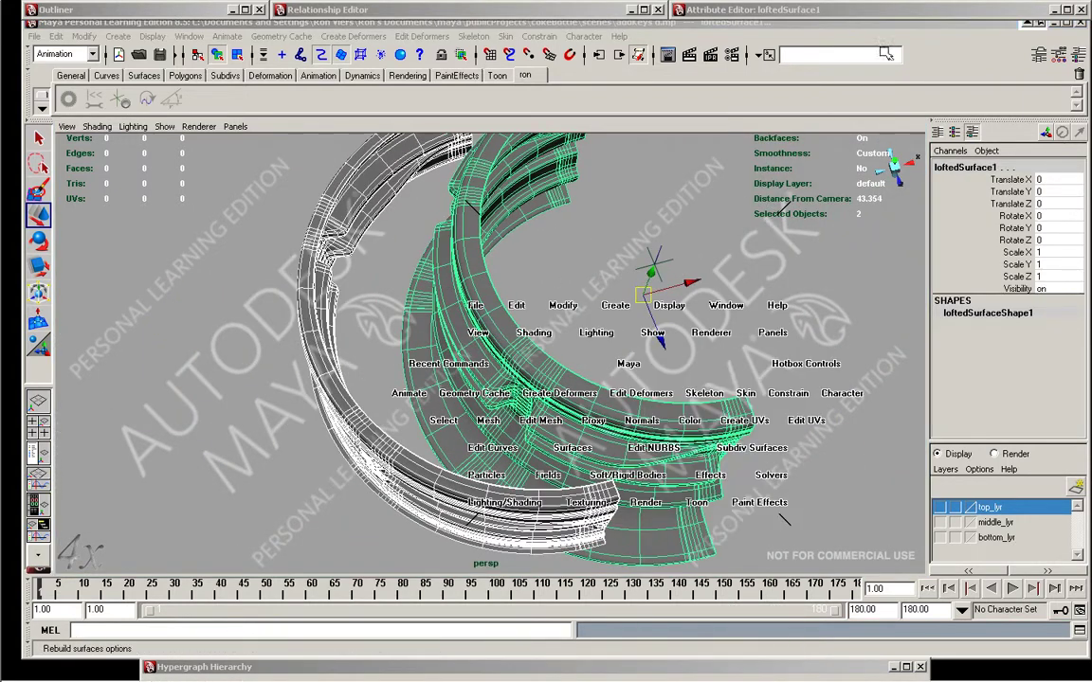
Rebuild loftedSurface1 and loftedSurface2 with reset default rebuild settings
{"action": "left_click", "coordinate": [736, 74]}
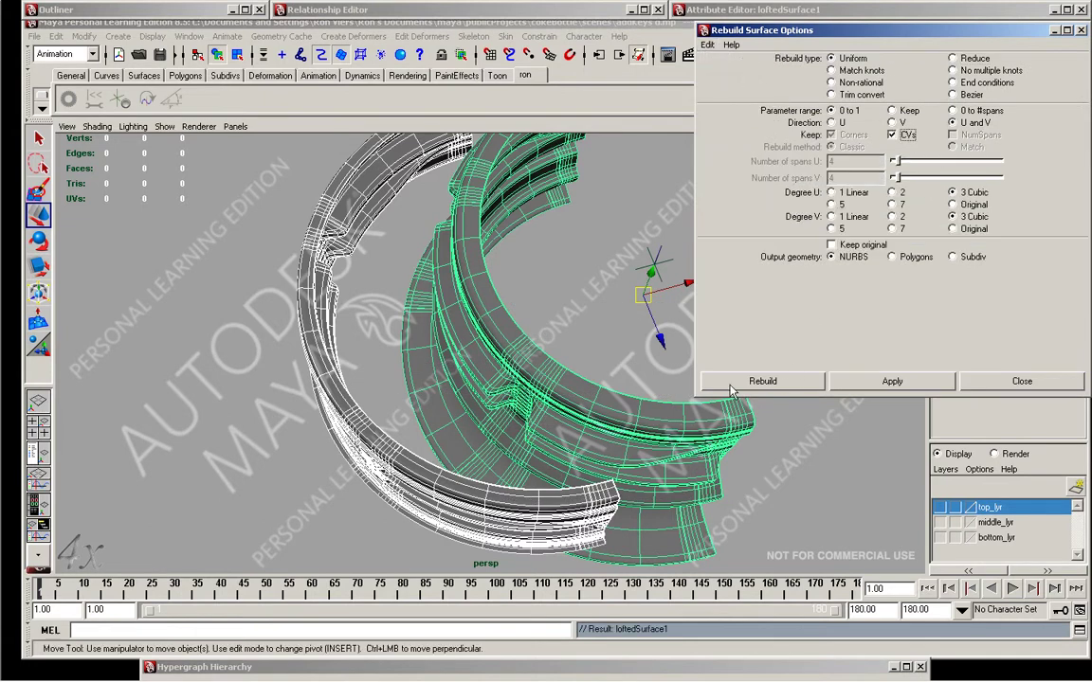
{"action": "left_click", "coordinate": [763, 381]}
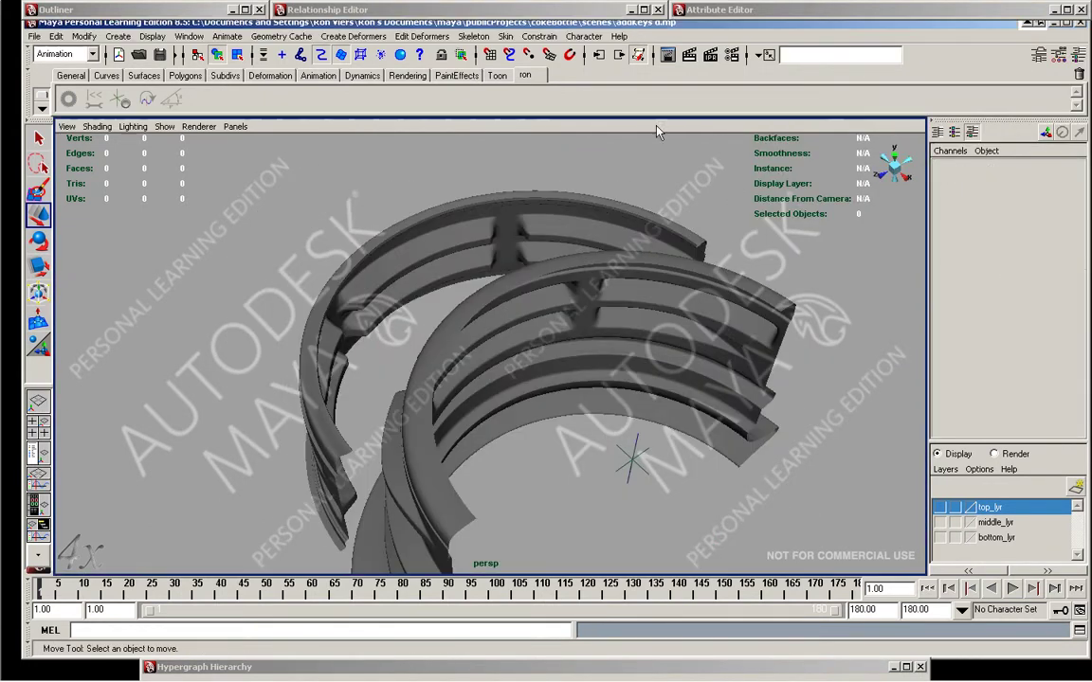
{"action": "left_click", "coordinate": [663, 303]}
{"action": "mouse_move", "coordinate": [663, 304]}
{"action": "left_mouse_down", "text": "alt"}
{"action": "mouse_move", "coordinate": [569, 313]}
{"action": "mouse_move", "coordinate": [662, 369]}
{"action": "left_mouse_up", "text": "alt"}
{"action": "key", "text": "space"}
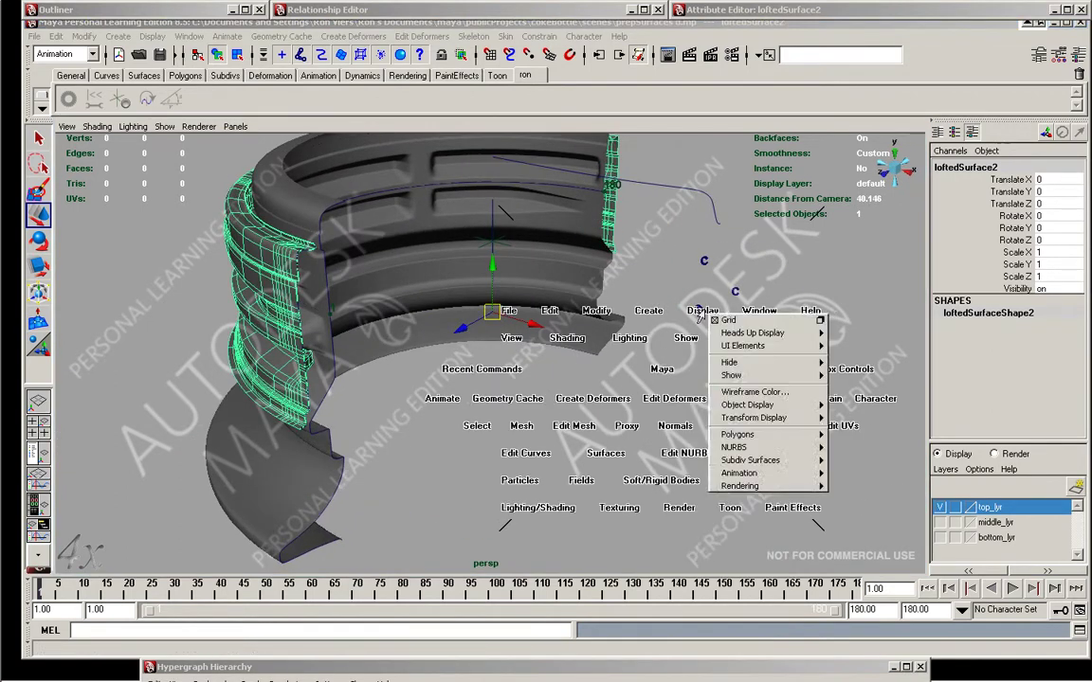
Remove nurbsCircle2 from the top_lyr display layer
{"action": "left_click_drag", "start_coordinate": [702, 313], "coordinate": [697, 445], "text": "alt"}
{"action": "left_click", "coordinate": [664, 380]}
{"action": "left_click", "coordinate": [659, 493]}
{"action": "left_click_drag", "start_coordinate": [660, 492], "coordinate": [652, 484], "text": "alt"}
{"action": "left_click", "coordinate": [533, 428]}
{"action": "mouse_move", "coordinate": [530, 438]}
{"action": "left_mouse_down", "text": "alt"}
{"action": "mouse_move", "coordinate": [512, 419]}
{"action": "mouse_move", "coordinate": [542, 423]}
{"action": "left_mouse_up", "text": "alt"}
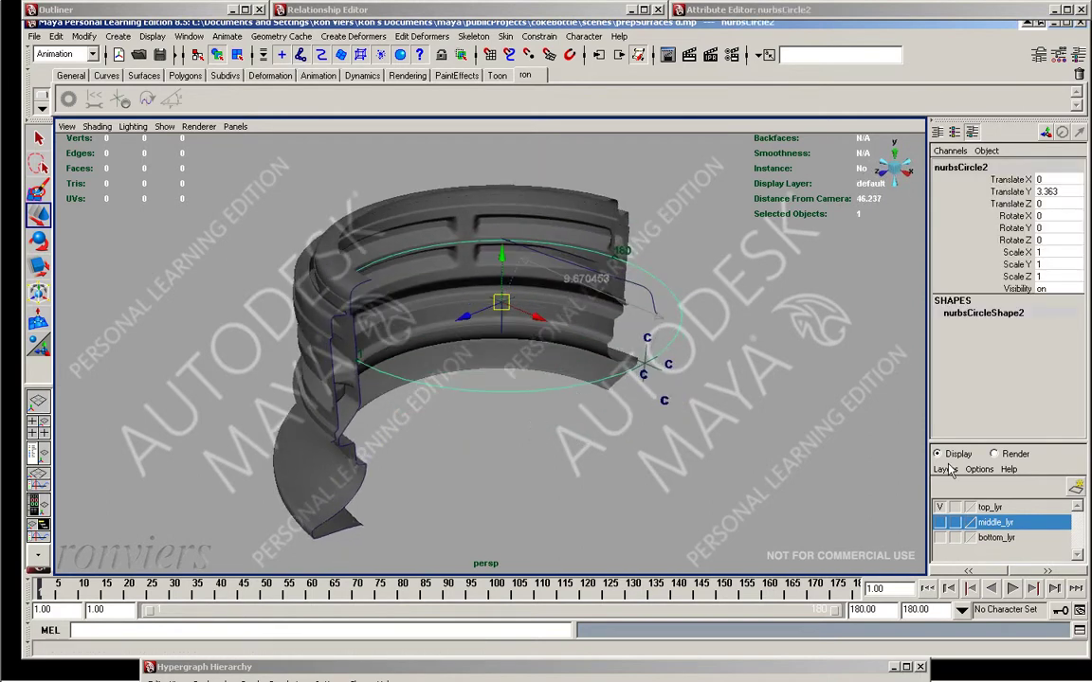
{"action": "right_click", "coordinate": [993, 512]}
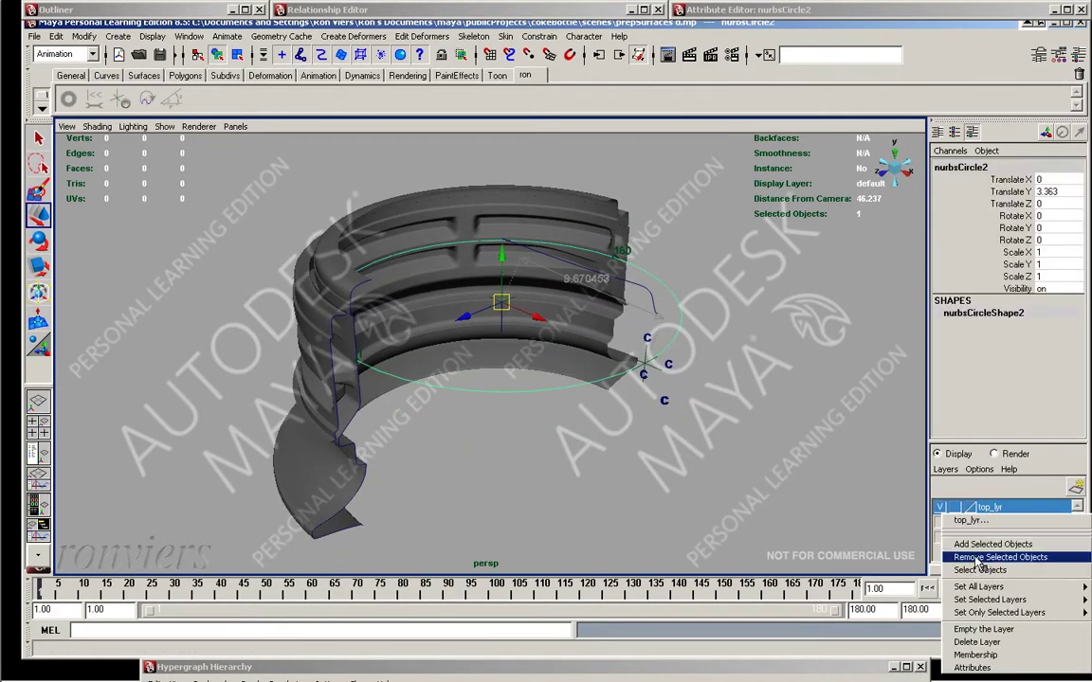
{"action": "left_click", "coordinate": [977, 558]}
Add locator1 and distanceDimension1 (9.670453) to top_lyr
{"action": "left_click_drag", "start_coordinate": [720, 492], "coordinate": [696, 433], "text": "alt"}
{"action": "left_click", "coordinate": [645, 433]}
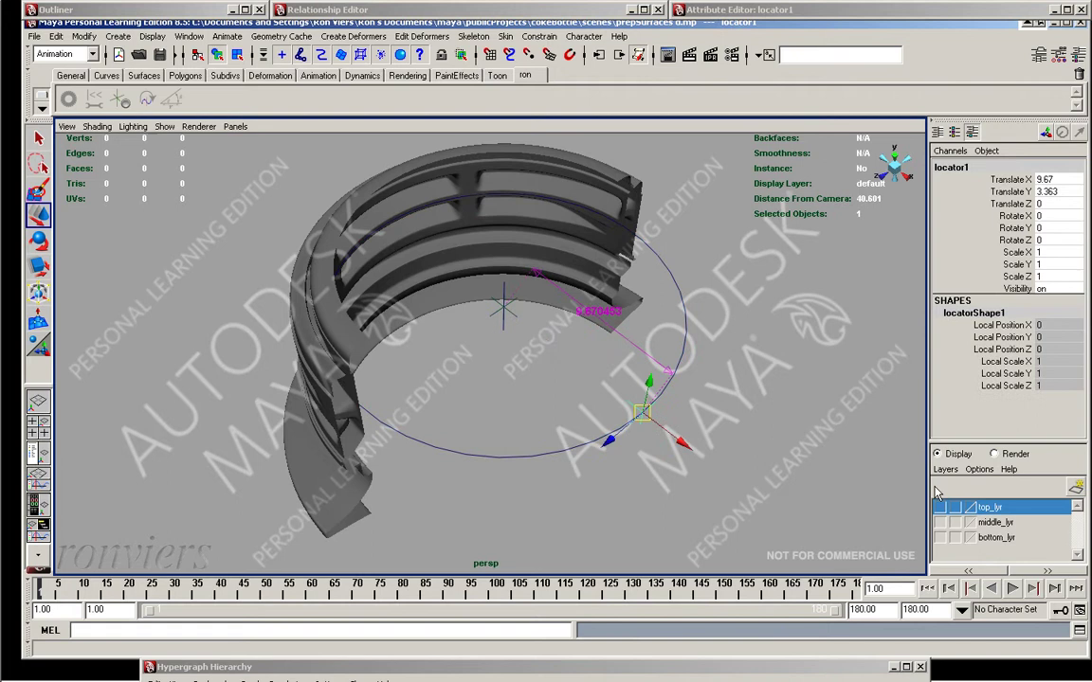
{"action": "right_click", "coordinate": [990, 512]}
{"action": "left_click", "coordinate": [992, 548]}
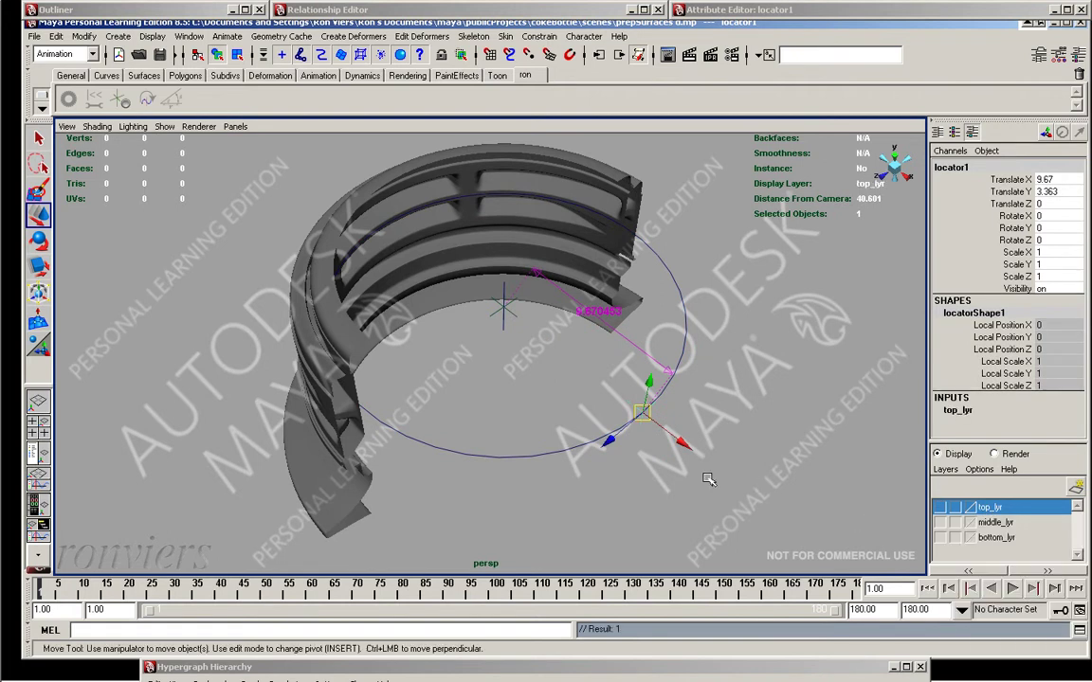
{"action": "left_click_drag", "start_coordinate": [711, 472], "coordinate": [717, 490], "text": "alt"}
{"action": "left_click", "coordinate": [618, 312]}
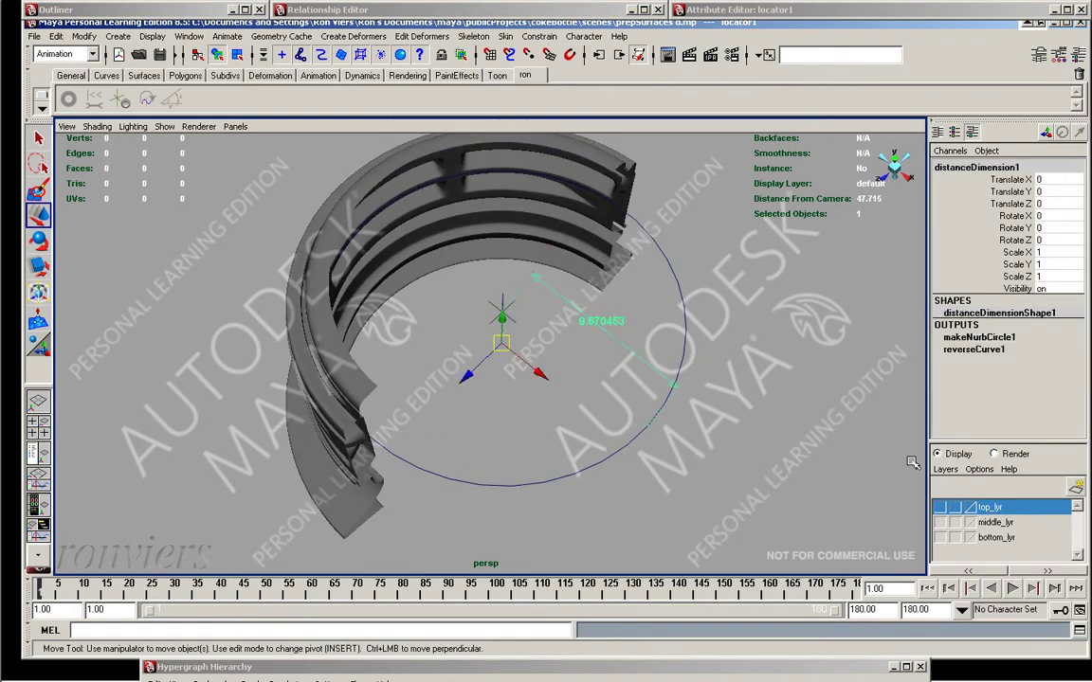
{"action": "right_click", "coordinate": [1008, 514]}
{"action": "left_click", "coordinate": [997, 550]}
{"action": "mouse_move", "coordinate": [662, 445]}
{"action": "left_mouse_down", "text": "alt"}
{"action": "mouse_move", "coordinate": [713, 499]}
{"action": "mouse_move", "coordinate": [714, 470]}
{"action": "mouse_move", "coordinate": [649, 445]}
{"action": "mouse_move", "coordinate": [654, 415]}
{"action": "left_mouse_up", "text": "alt"}
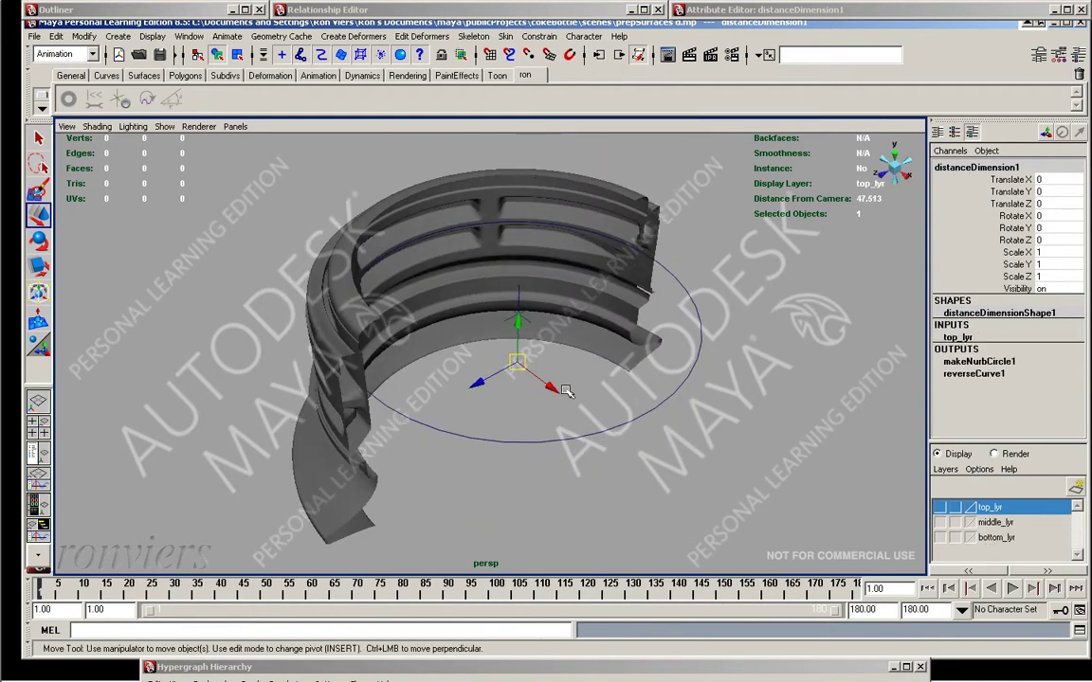
{"action": "mouse_move", "coordinate": [580, 372]}
{"action": "left_mouse_down", "text": "alt"}
{"action": "mouse_move", "coordinate": [592, 370]}
{"action": "mouse_move", "coordinate": [585, 360]}
{"action": "mouse_move", "coordinate": [569, 374]}
{"action": "left_mouse_up", "text": "alt"}
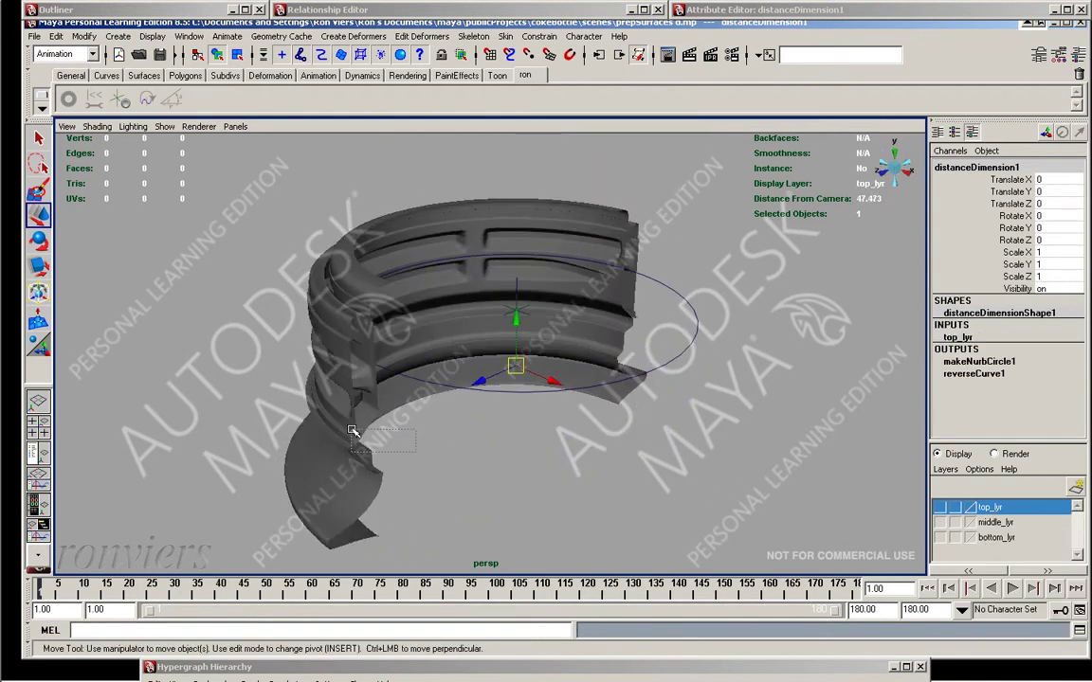
{"action": "left_click", "coordinate": [377, 417], "text": "shift"}
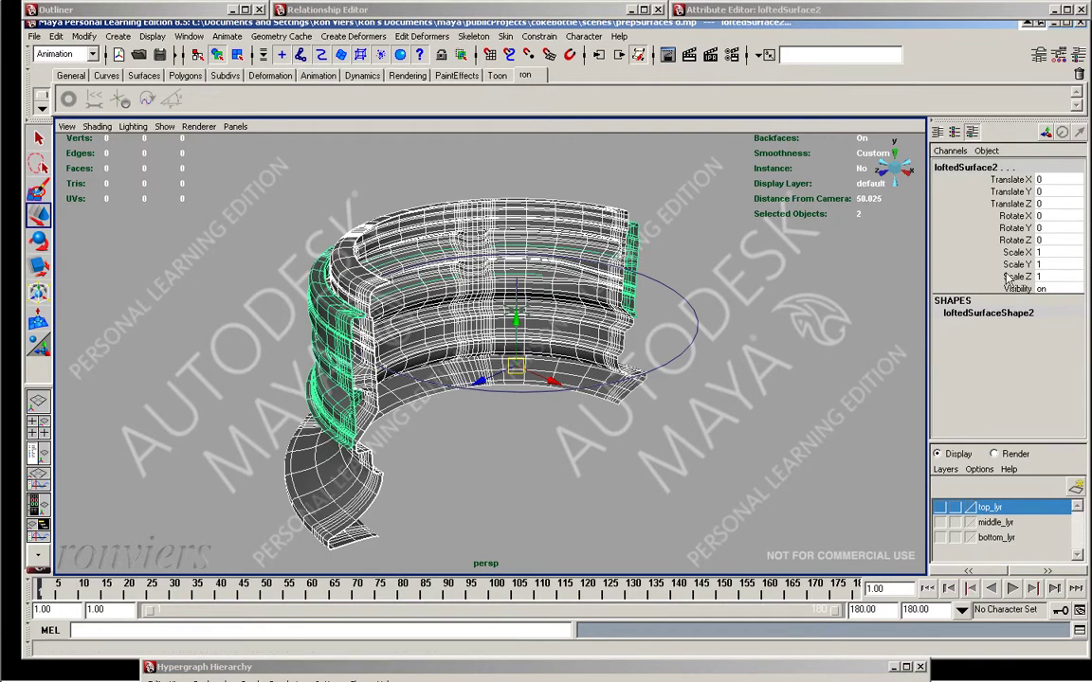
Hide loftedSurface2 by setting its Visibility off
{"action": "double_click", "coordinate": [1041, 288]}
{"action": "type", "text": "ff"}
{"action": "key", "text": "Return"}
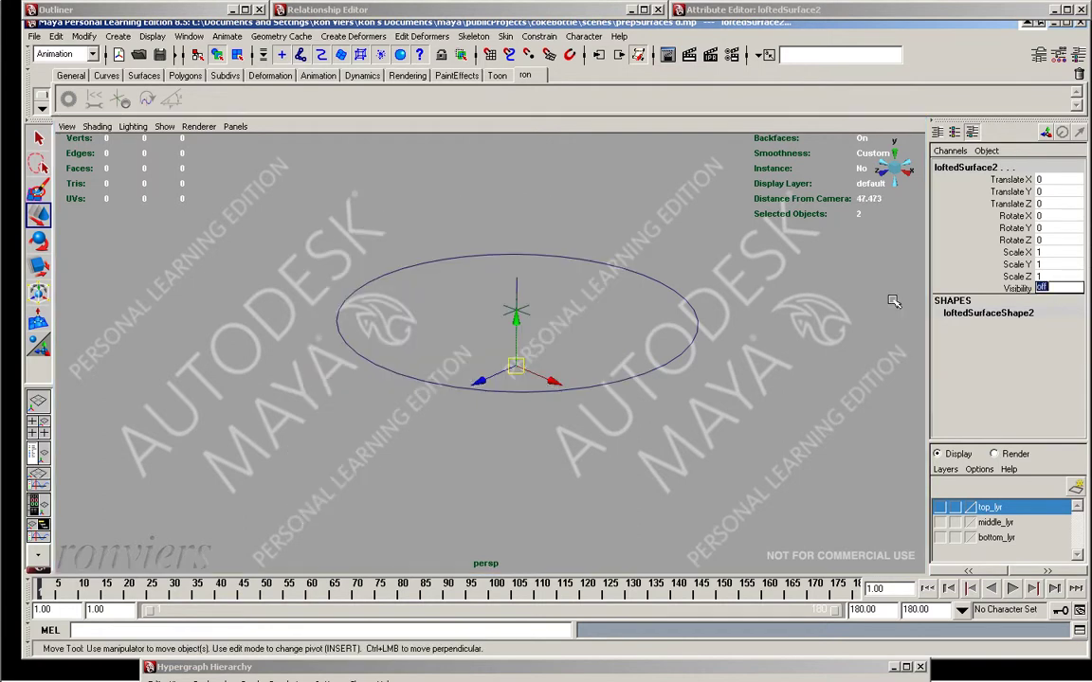
{"action": "mouse_move", "coordinate": [633, 330]}
{"action": "left_mouse_down", "text": "alt"}
{"action": "mouse_move", "coordinate": [493, 279]}
{"action": "mouse_move", "coordinate": [538, 275]}
{"action": "left_mouse_up", "text": "alt"}
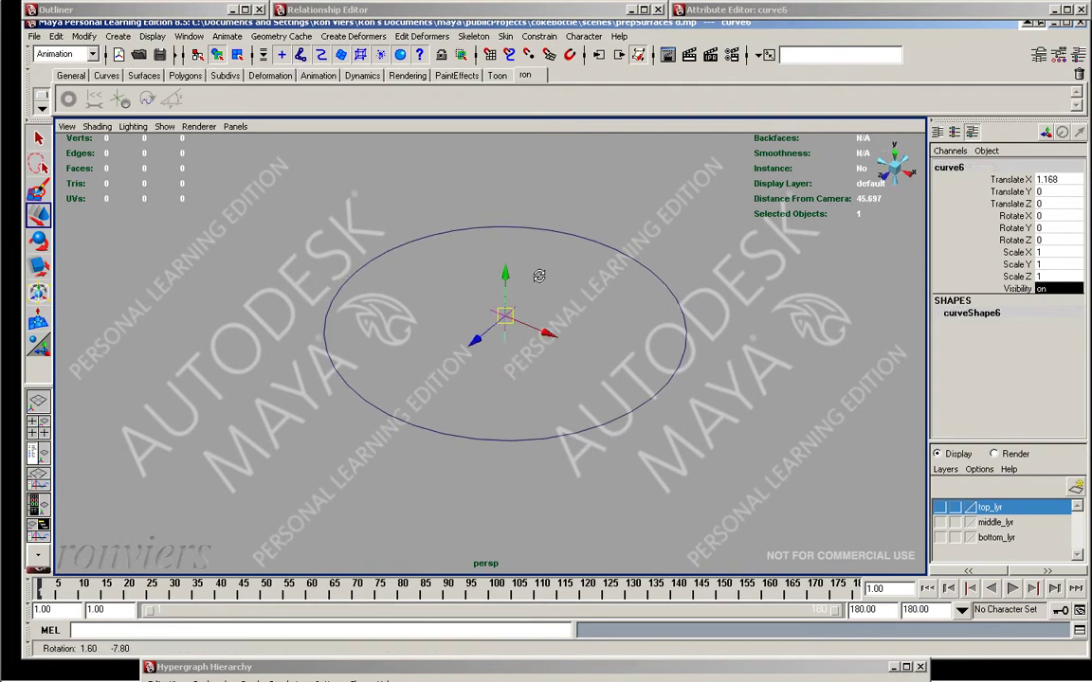
Set curve6's Scale Y to 0.5 and bring up Rebuild Curve Options (100 spans)
{"action": "left_click", "coordinate": [1052, 264]}
{"action": "type", "text": "0.5"}
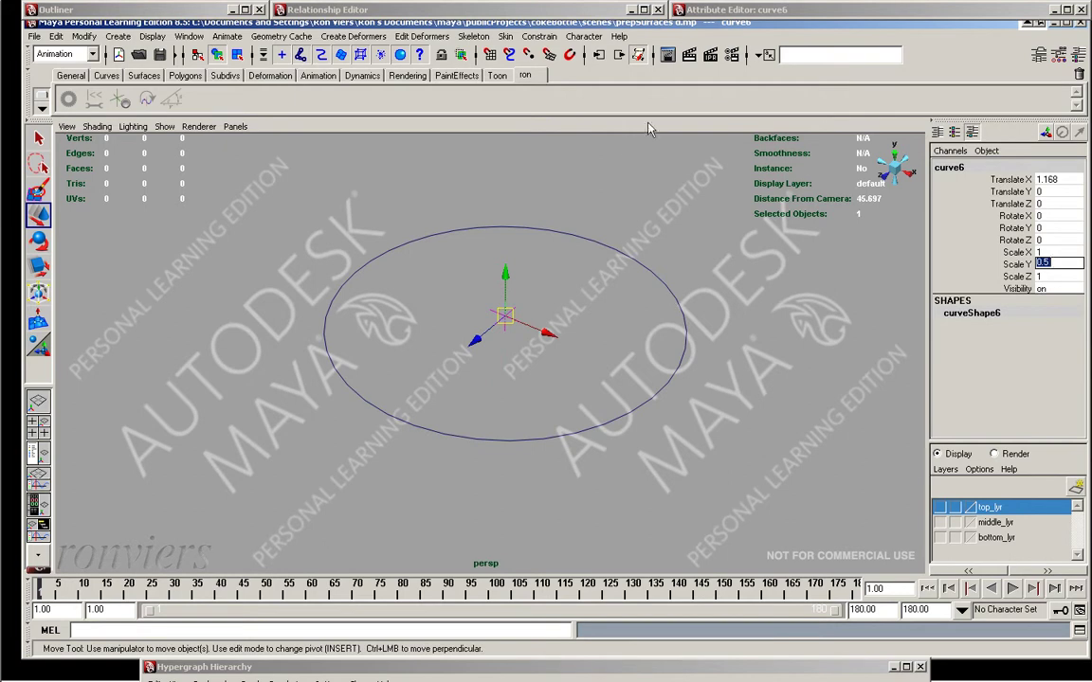
{"action": "key", "text": "space"}
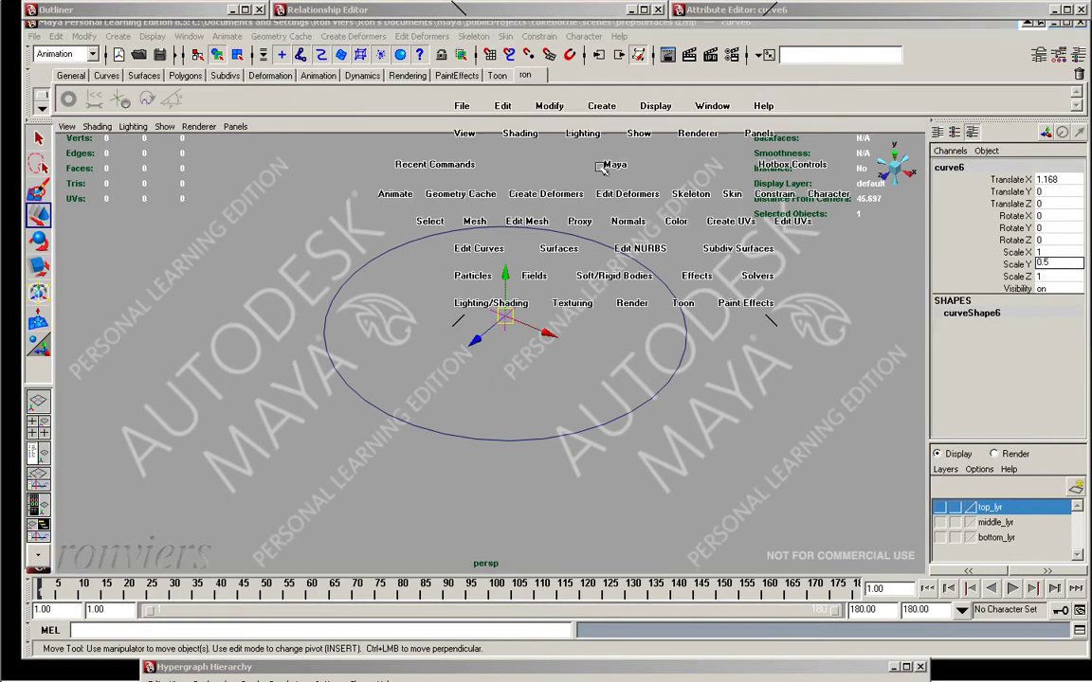
{"action": "left_click", "coordinate": [469, 246]}
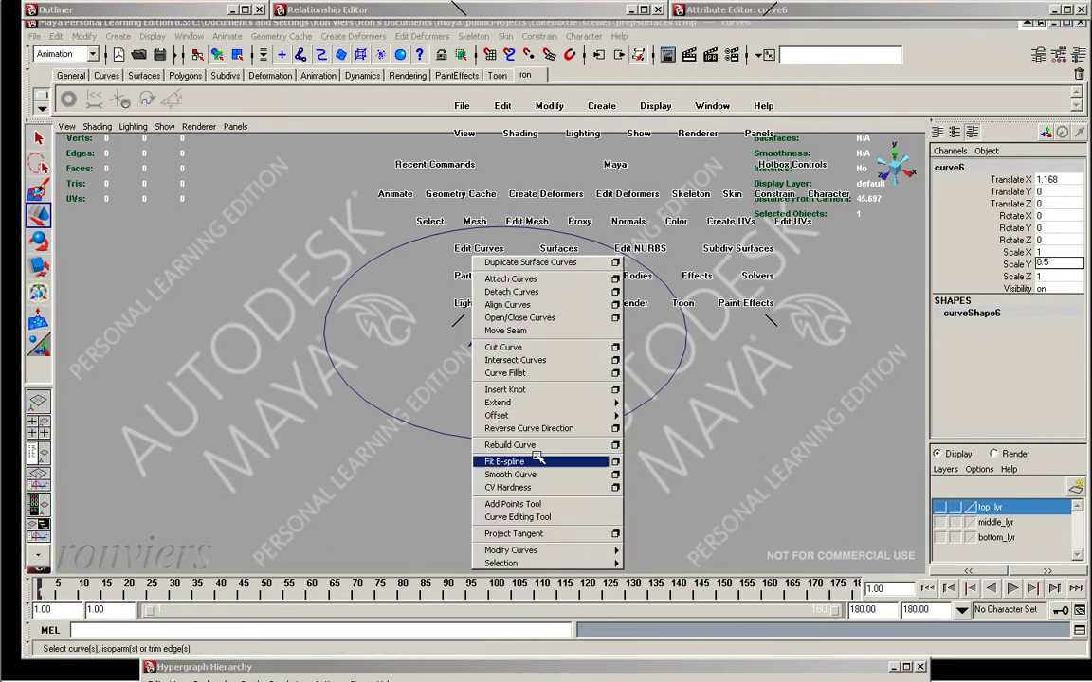
{"action": "left_click", "coordinate": [583, 445]}
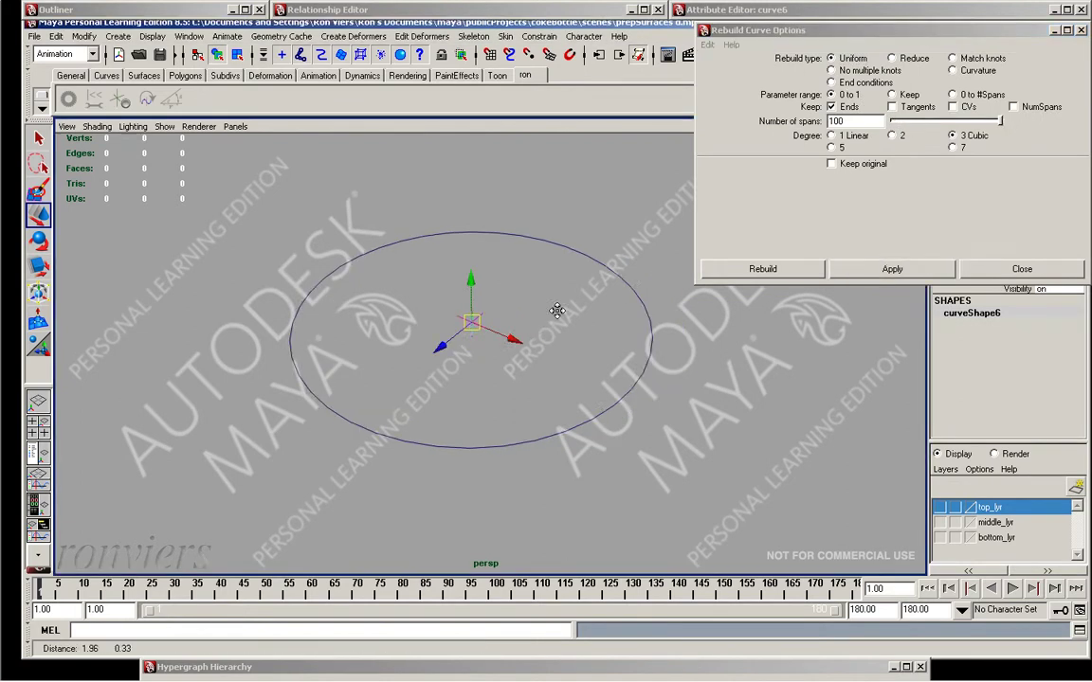
Extrude the circle curve into the tube band extrudedSurface1 with Extrude Type Tube
{"action": "left_click_drag", "start_coordinate": [556, 310], "coordinate": [477, 261], "text": "alt"}
{"action": "left_click_drag", "start_coordinate": [573, 276], "coordinate": [591, 289], "text": "alt"}
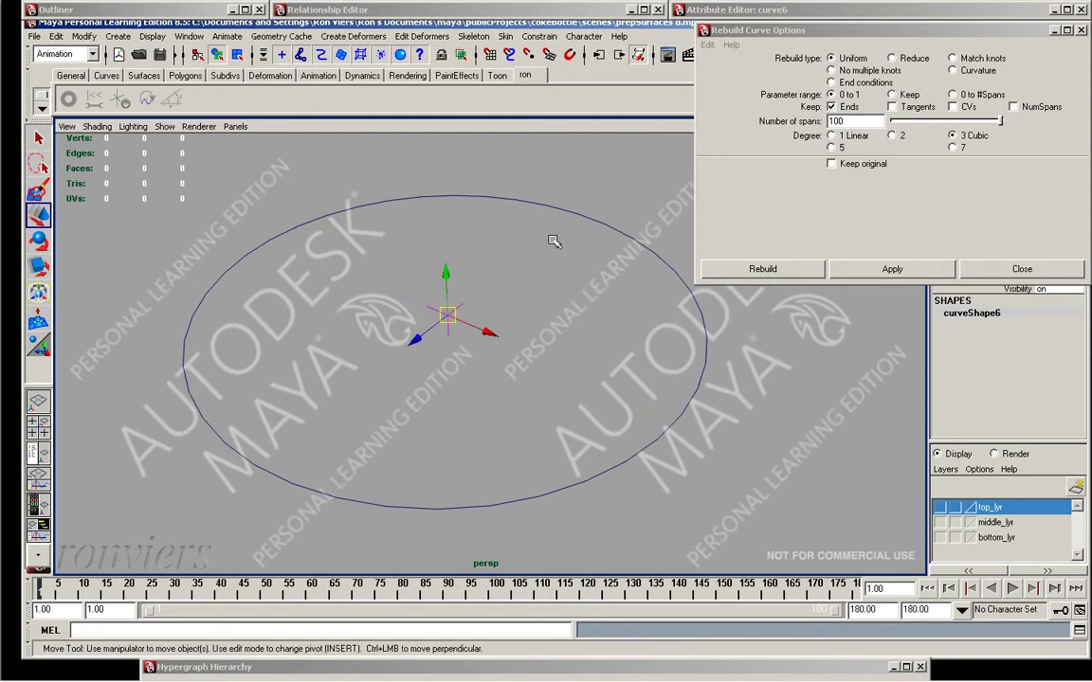
{"action": "left_click_drag", "start_coordinate": [491, 169], "coordinate": [519, 266]}
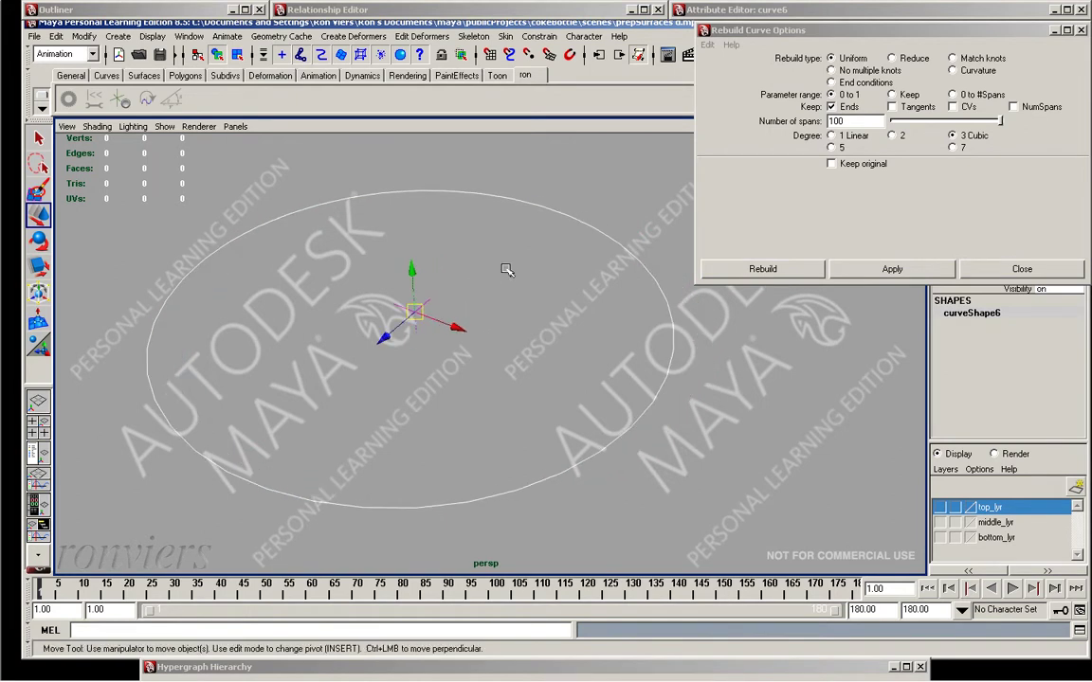
{"action": "key", "text": "space"}
{"action": "left_click", "coordinate": [450, 362]}
{"action": "left_click", "coordinate": [475, 414]}
Turn extrude1's Fixed Path on and close the Rebuild Curve Options window
{"action": "key", "text": "f"}
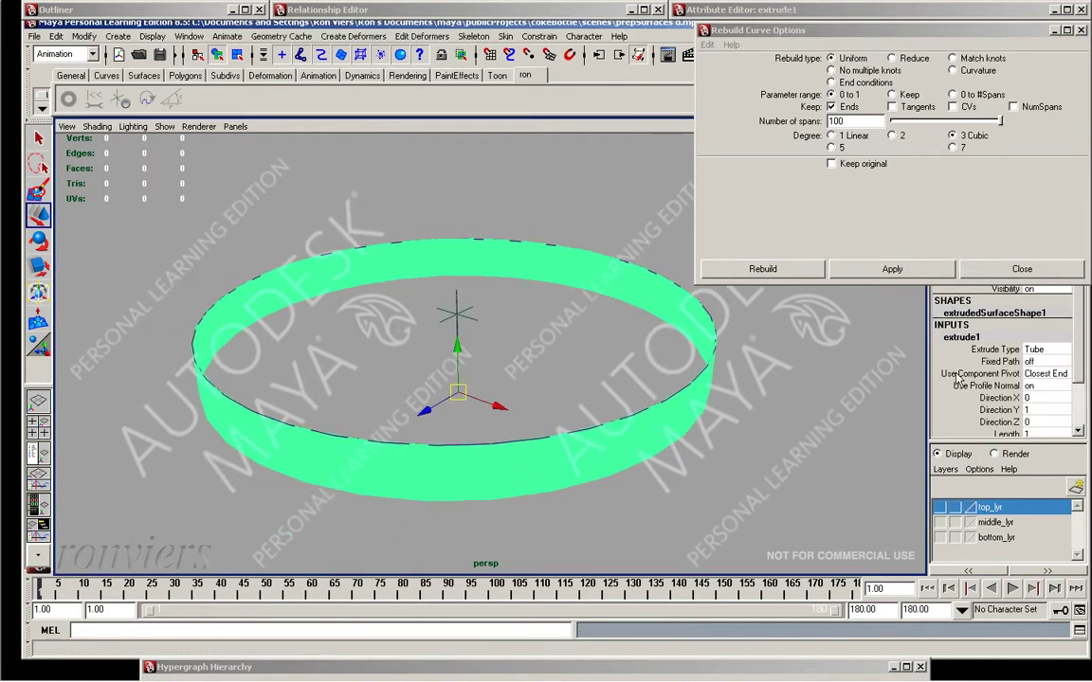
{"action": "left_click", "coordinate": [1040, 363]}
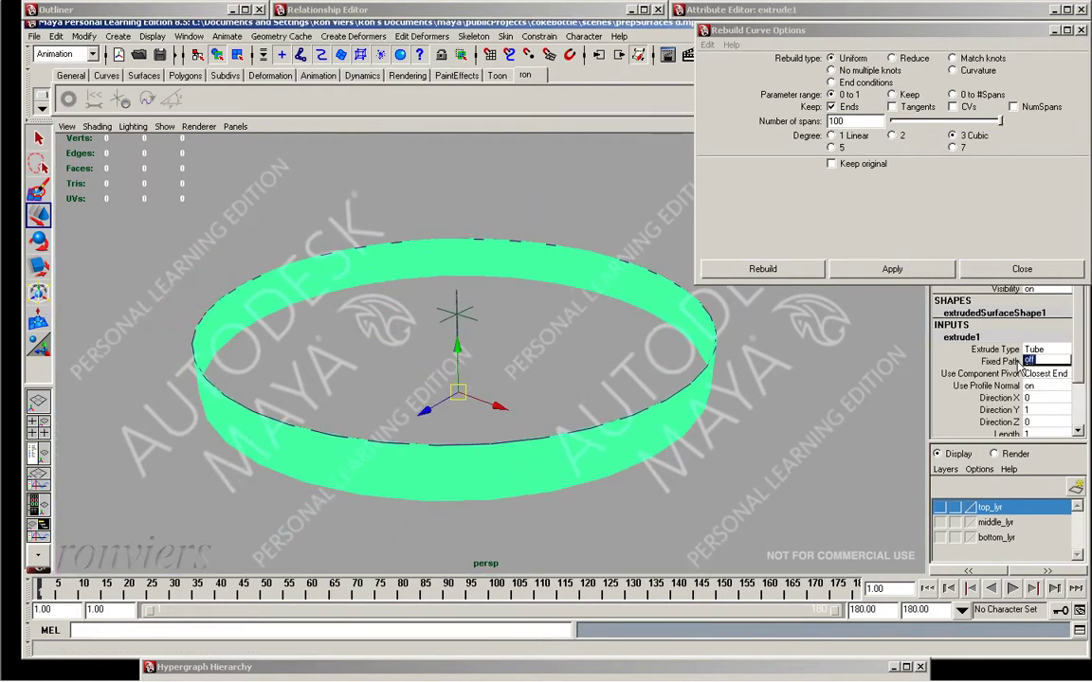
{"action": "key", "text": "Return"}
{"action": "left_click", "coordinate": [981, 273]}
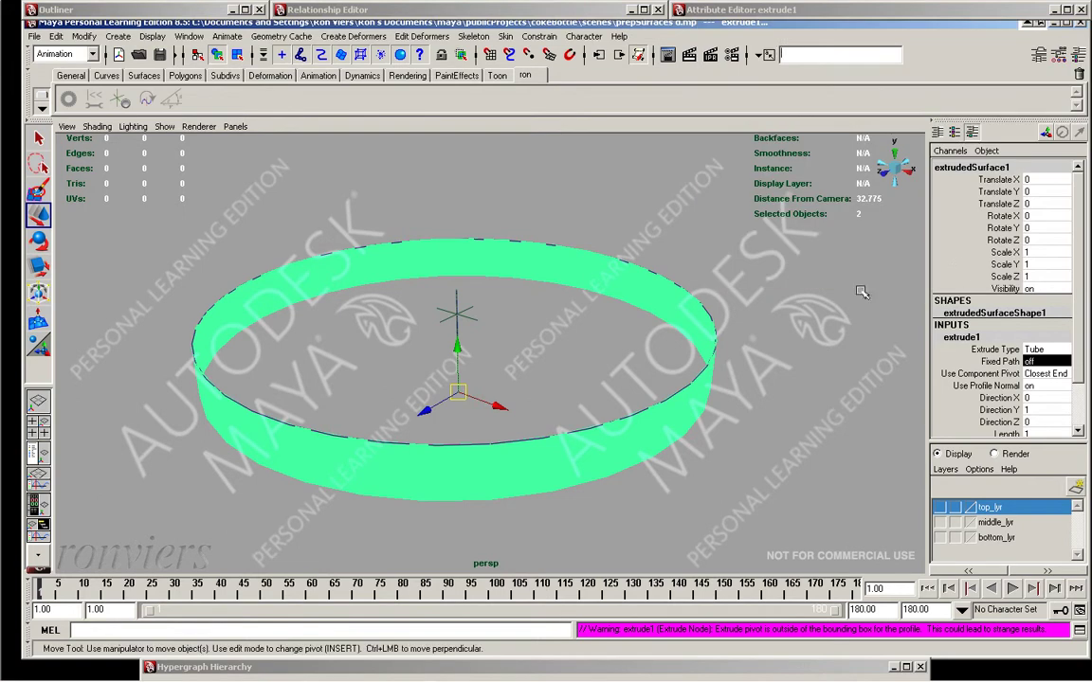
{"action": "left_click_drag", "start_coordinate": [764, 323], "coordinate": [774, 326], "text": "alt"}
{"action": "left_click", "coordinate": [1044, 361]}
{"action": "type", "text": "on"}
{"action": "key", "text": "Return"}
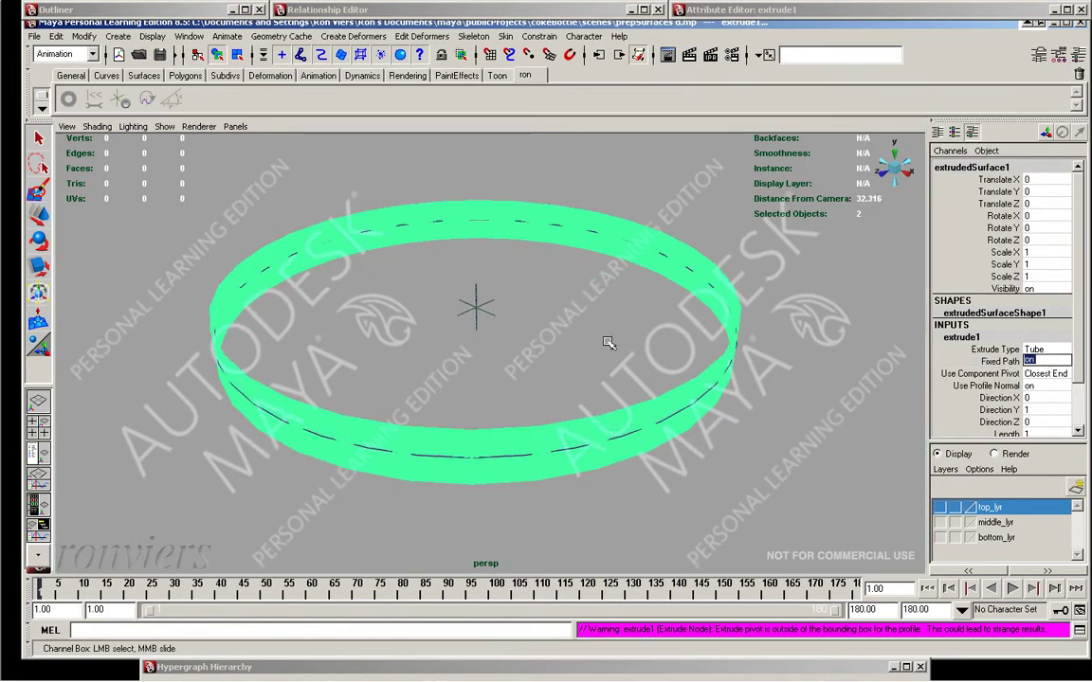
Set extrude1's Rotation to 180 in the channel box
{"action": "left_click_drag", "start_coordinate": [618, 341], "coordinate": [621, 354], "text": "alt"}
{"action": "scroll", "coordinate": [1029, 406], "scroll_direction": "down", "scroll_amount": 2}
{"action": "left_click", "coordinate": [1040, 393]}
{"action": "type", "text": "0"}
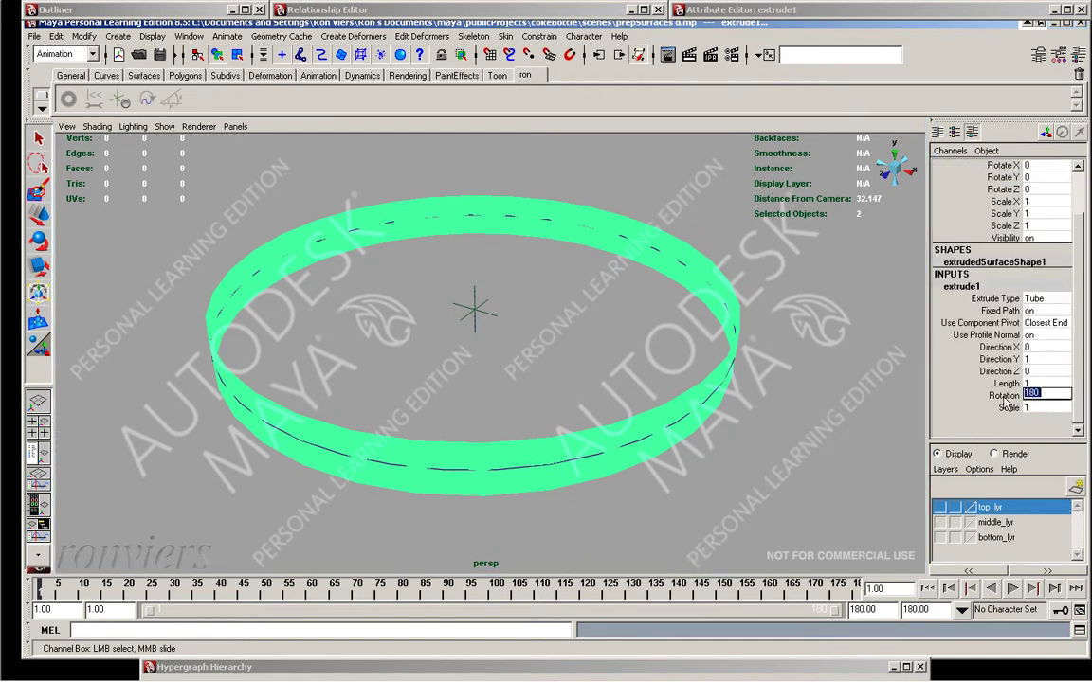
{"action": "key", "text": "Return"}
{"action": "right_click_drag", "start_coordinate": [653, 127], "coordinate": [656, 224], "text": "alt"}
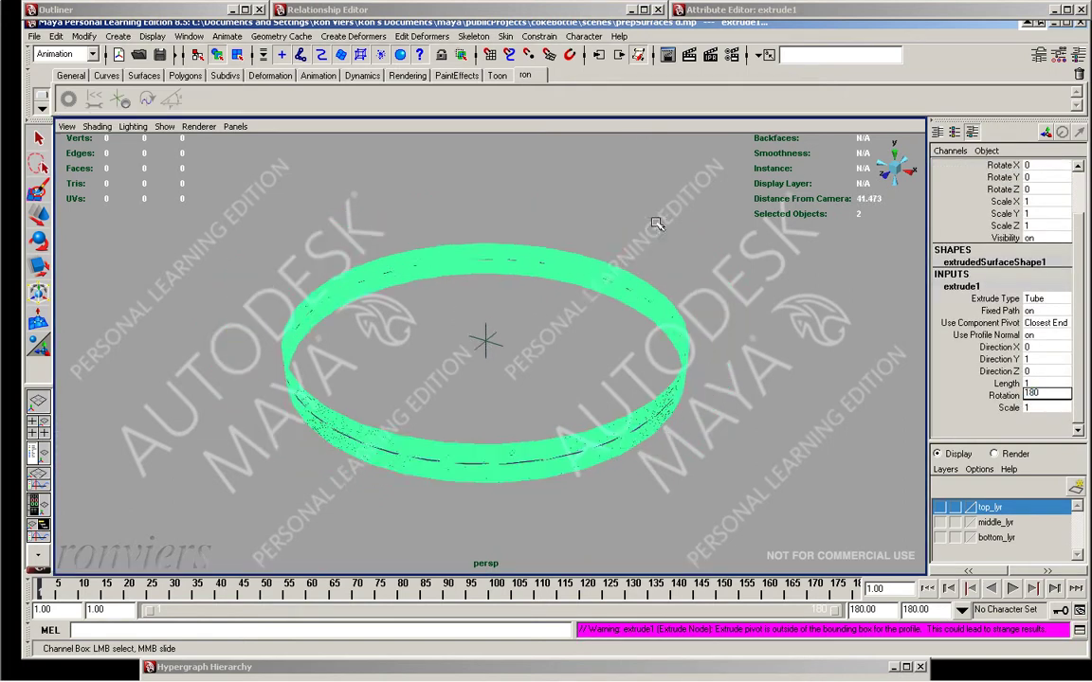
{"action": "left_click", "coordinate": [886, 173]}
Duplicate the tube band's V isoparm at value 4 as duplicatedCurve2
{"action": "scroll", "coordinate": [567, 243], "scroll_direction": "up", "scroll_amount": 2}
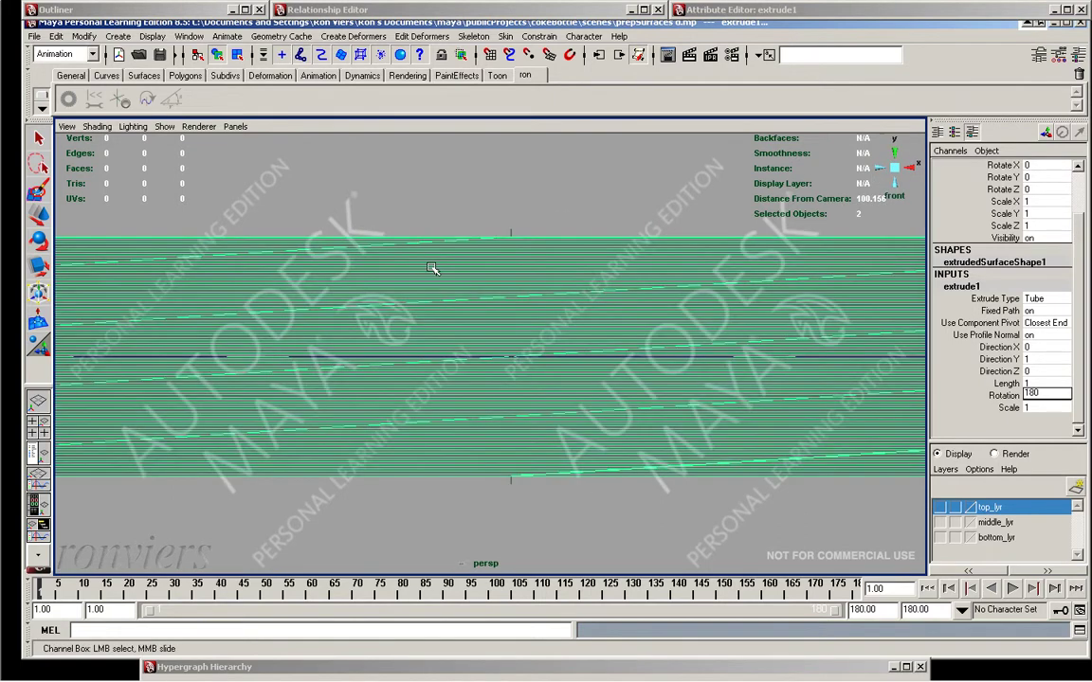
{"action": "scroll", "coordinate": [444, 302], "scroll_direction": "up", "scroll_amount": 2}
{"action": "scroll", "coordinate": [584, 247], "scroll_direction": "up", "scroll_amount": 2}
{"action": "scroll", "coordinate": [575, 332], "scroll_direction": "up", "scroll_amount": 2}
{"action": "middle_click_drag", "start_coordinate": [576, 332], "coordinate": [532, 341], "text": "alt"}
{"action": "right_click_drag", "start_coordinate": [531, 346], "coordinate": [519, 324]}
{"action": "key", "text": "w"}
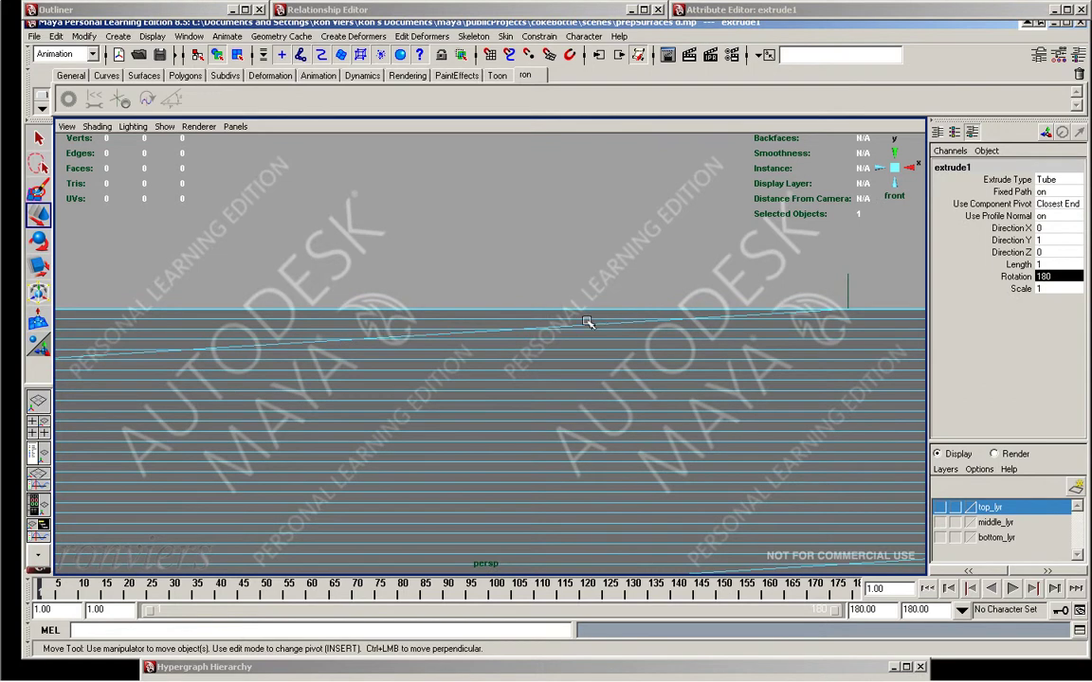
{"action": "left_click", "coordinate": [601, 325]}
{"action": "middle_click_drag", "start_coordinate": [610, 312], "coordinate": [597, 368], "text": "alt"}
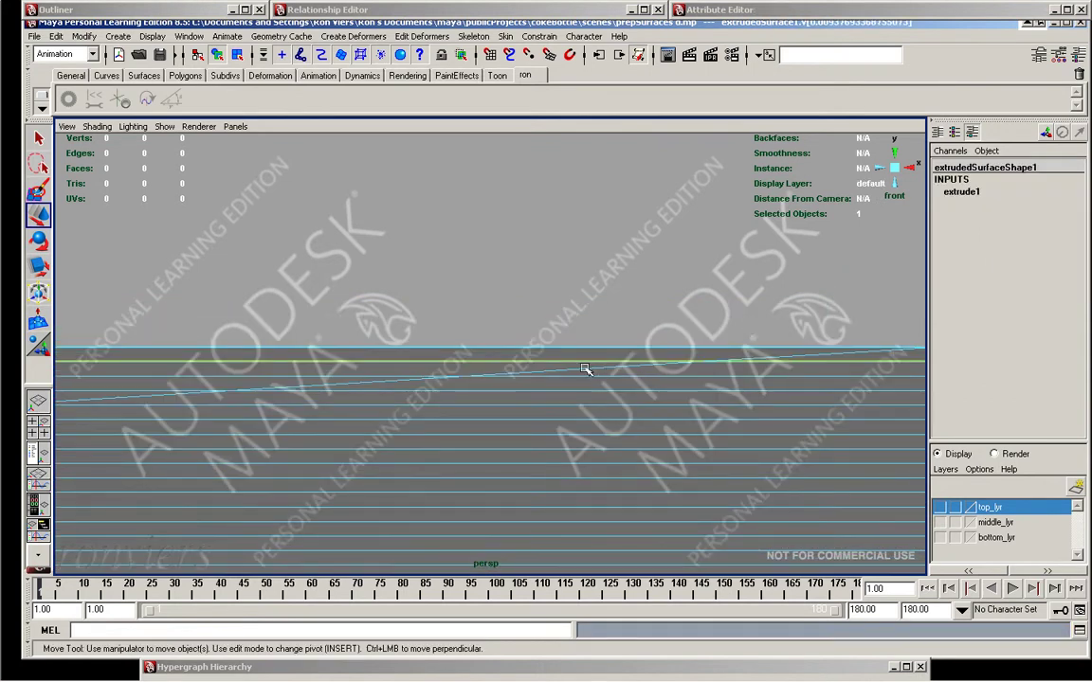
{"action": "left_click_drag", "start_coordinate": [624, 349], "coordinate": [531, 276], "text": "alt"}
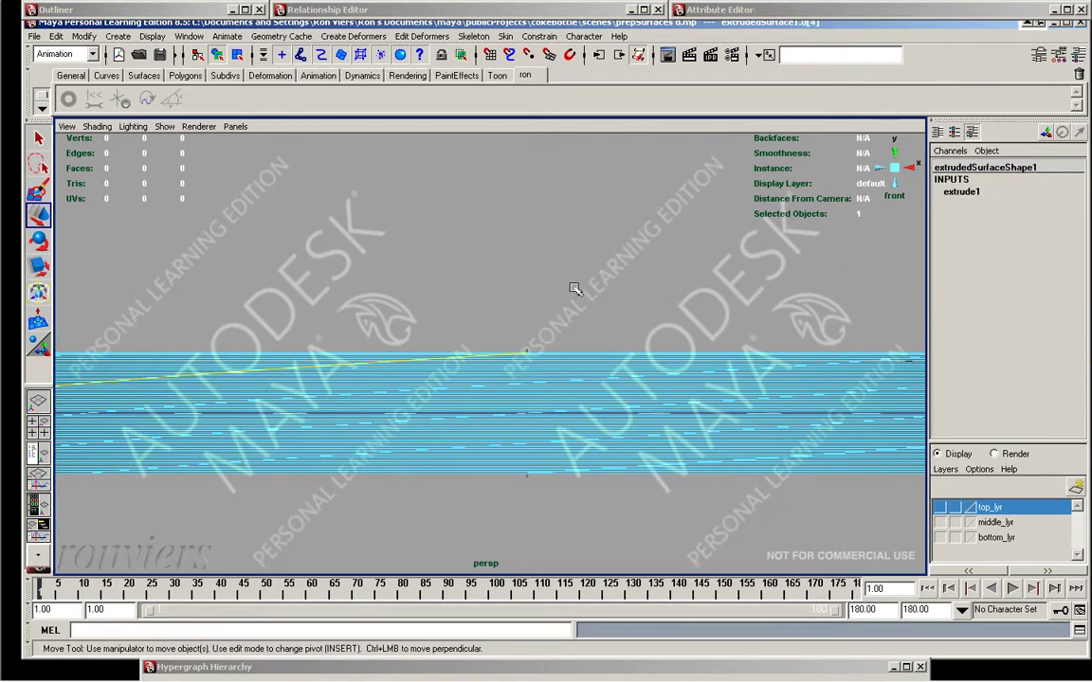
{"action": "key", "text": "space"}
{"action": "left_click_drag", "start_coordinate": [413, 396], "coordinate": [417, 373]}
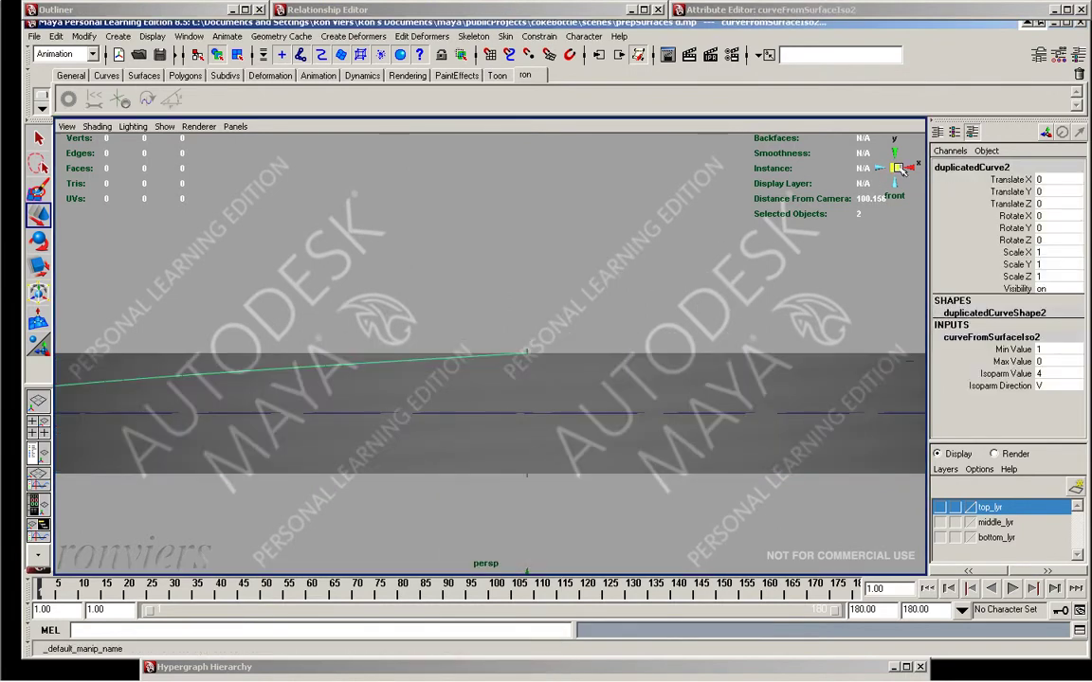
Delete the ring surfaces, leaving only the duplicated curve
{"action": "left_click_drag", "start_coordinate": [905, 169], "coordinate": [543, 225], "text": "alt"}
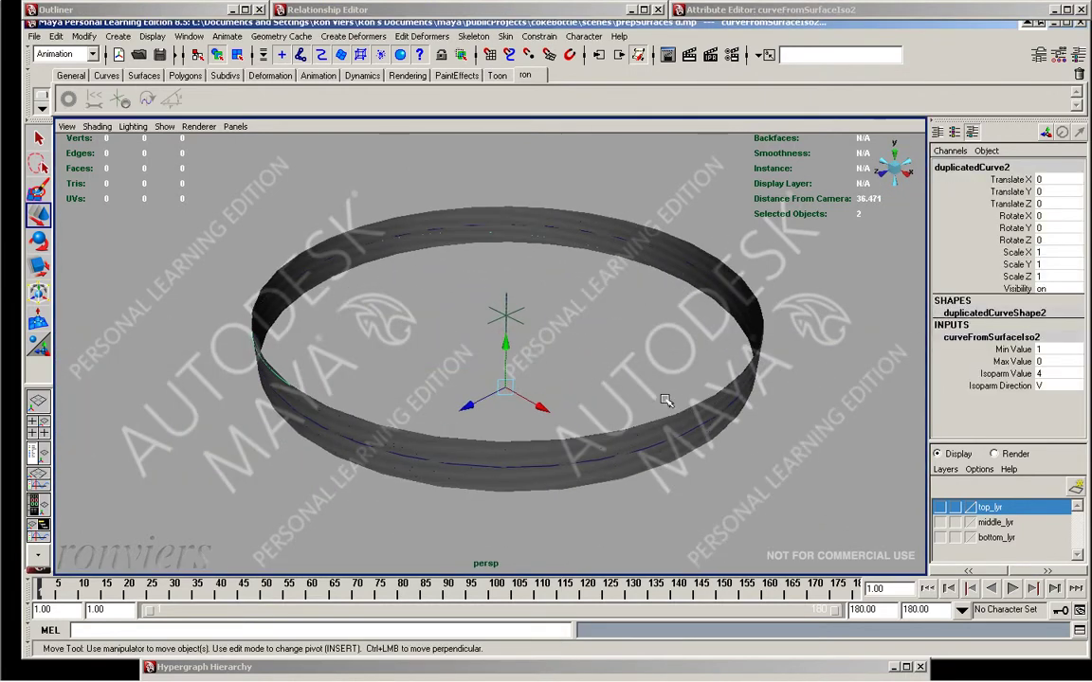
{"action": "left_click", "coordinate": [714, 451]}
{"action": "key", "text": "Delete"}
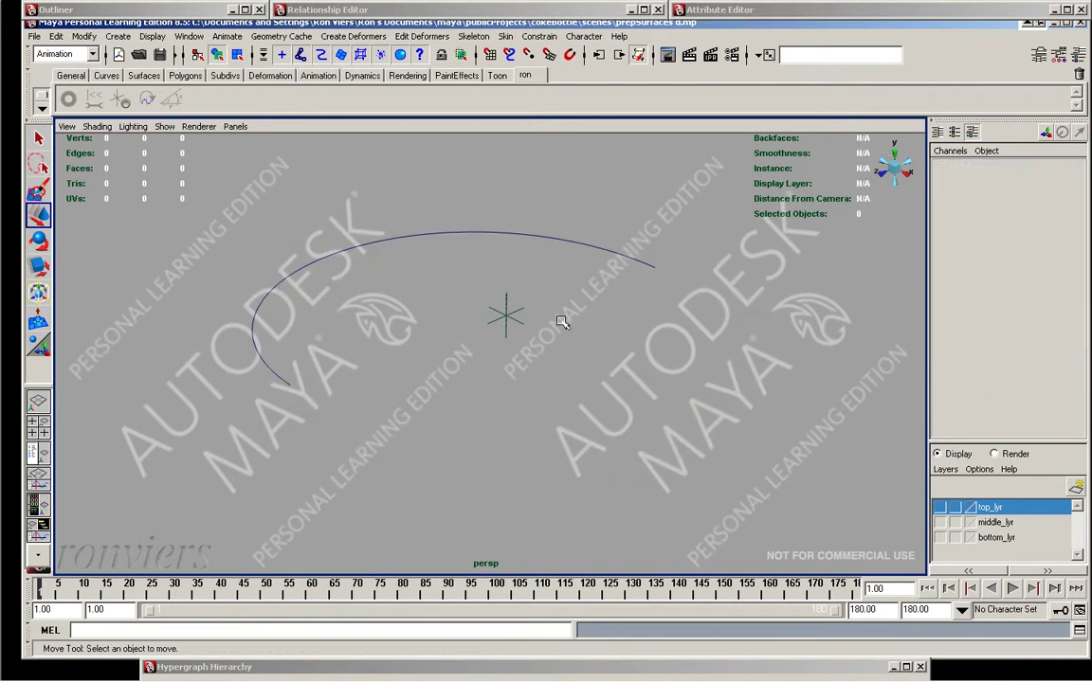
{"action": "mouse_move", "coordinate": [556, 313]}
{"action": "left_mouse_down", "text": "alt"}
{"action": "mouse_move", "coordinate": [585, 281]}
{"action": "mouse_move", "coordinate": [638, 259]}
{"action": "mouse_move", "coordinate": [621, 236]}
{"action": "left_mouse_up", "text": "alt"}
{"action": "left_click", "coordinate": [625, 270]}
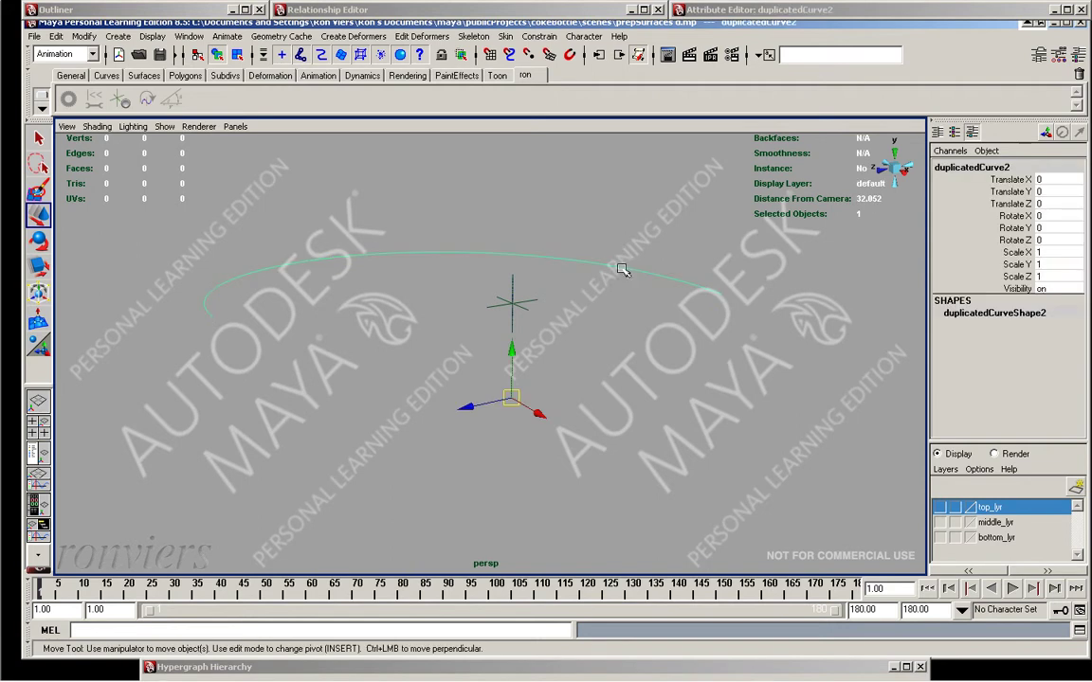
{"action": "double_click", "coordinate": [1040, 264]}
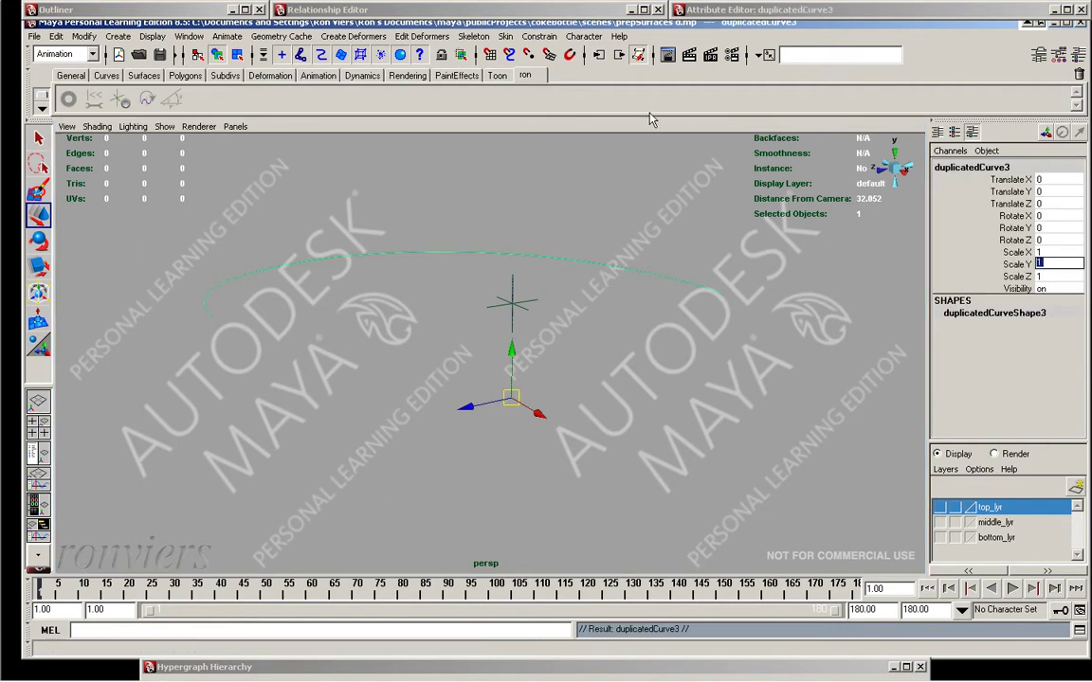
{"action": "key", "text": "ctrl+z"}
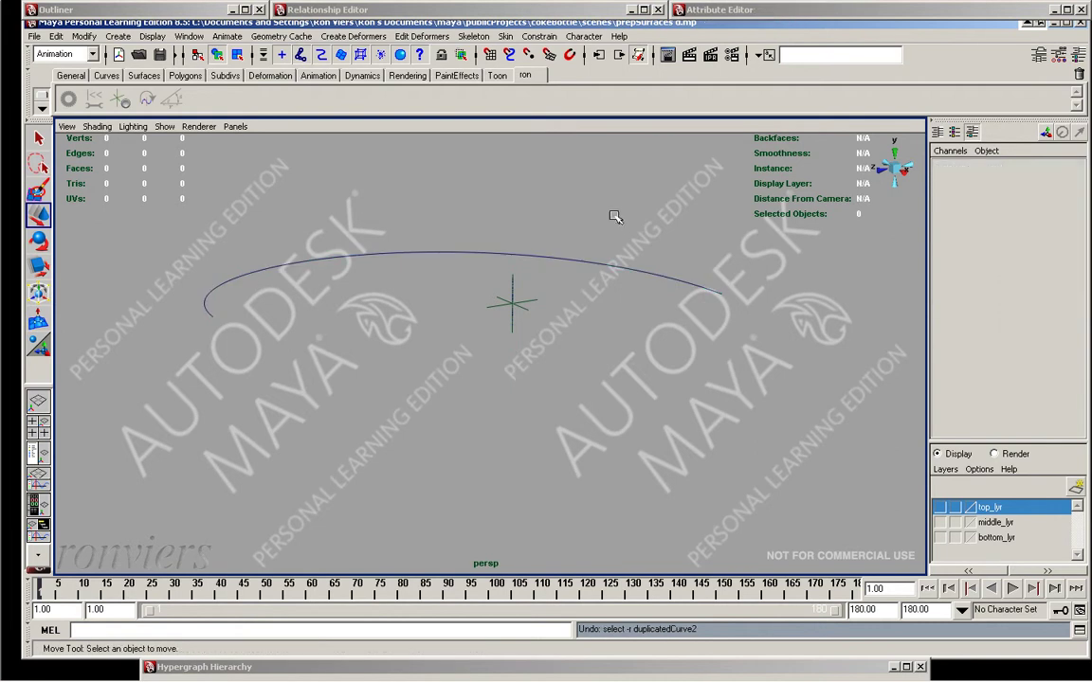
{"action": "key", "text": "ctrl+z"}
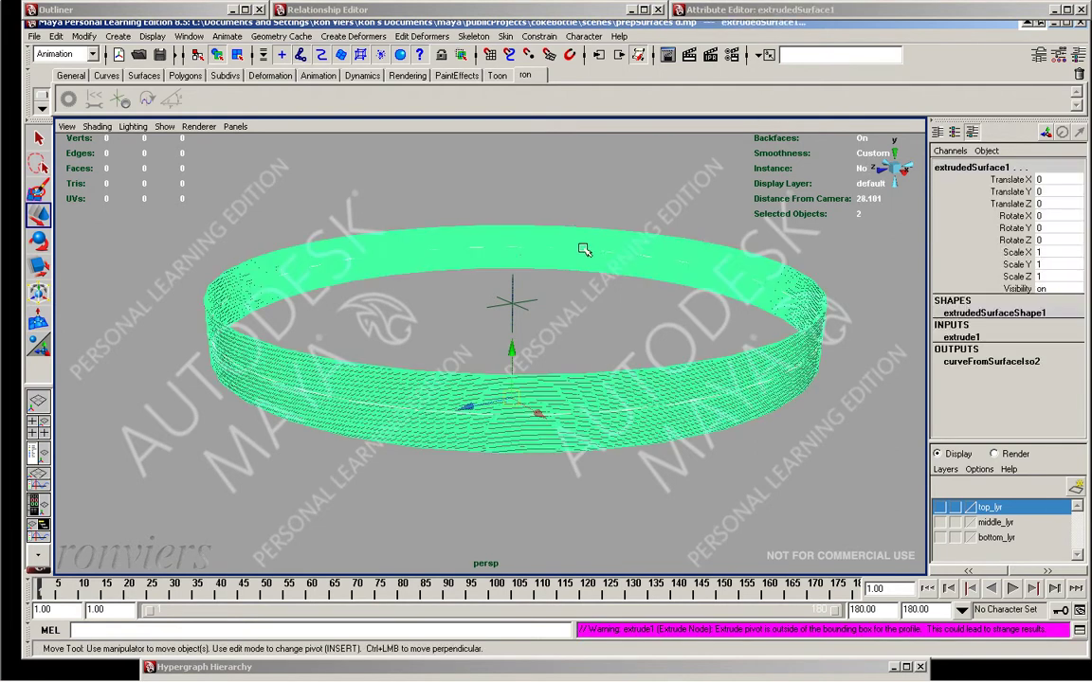
{"action": "key", "text": "ctrl+z"}
{"action": "key", "text": "shift+z"}
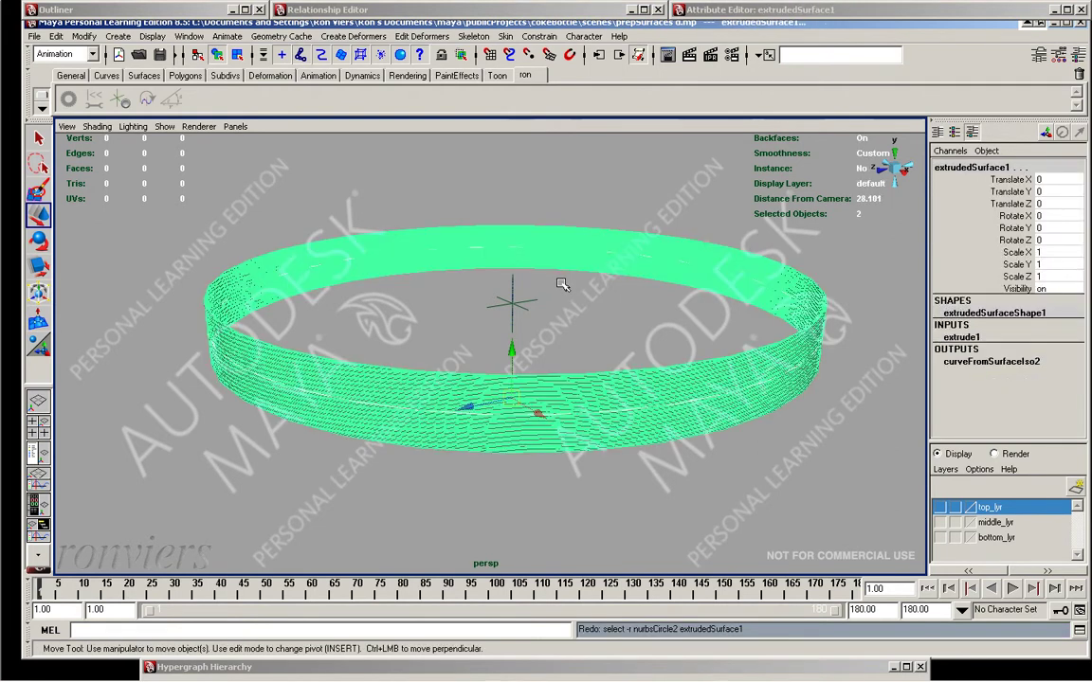
{"action": "key", "text": "shift+z"}
{"action": "left_click", "coordinate": [603, 272]}
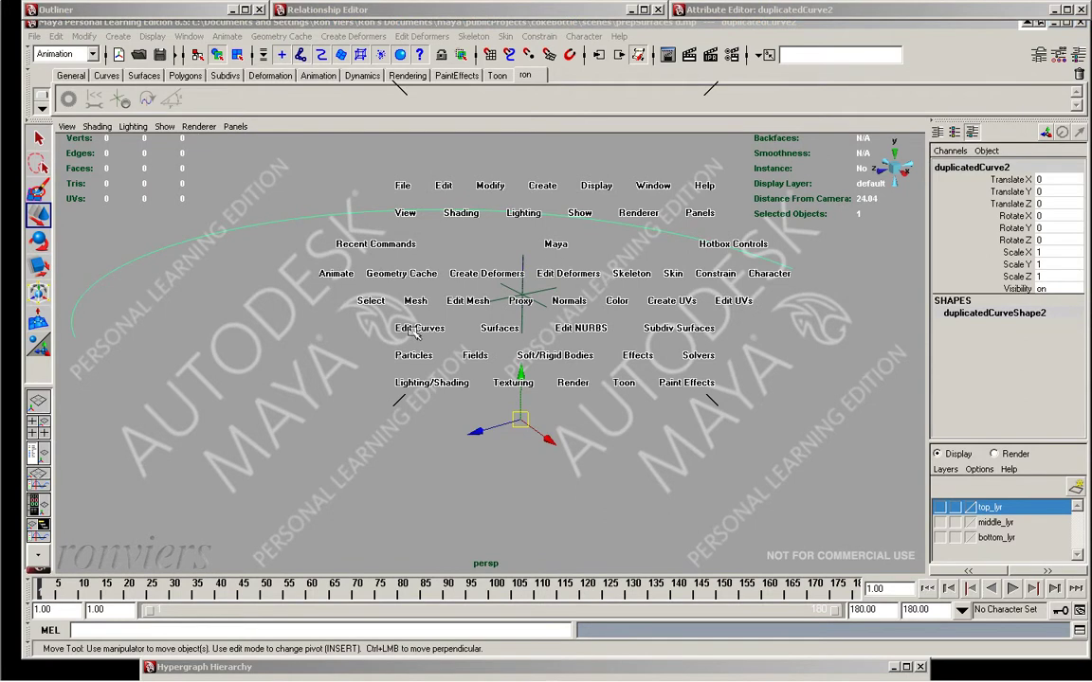
Rebuild curve6 with 4 spans, then again with 2 spans at degree 3 Cubic
{"action": "left_click", "coordinate": [419, 328]}
{"action": "left_click", "coordinate": [548, 527]}
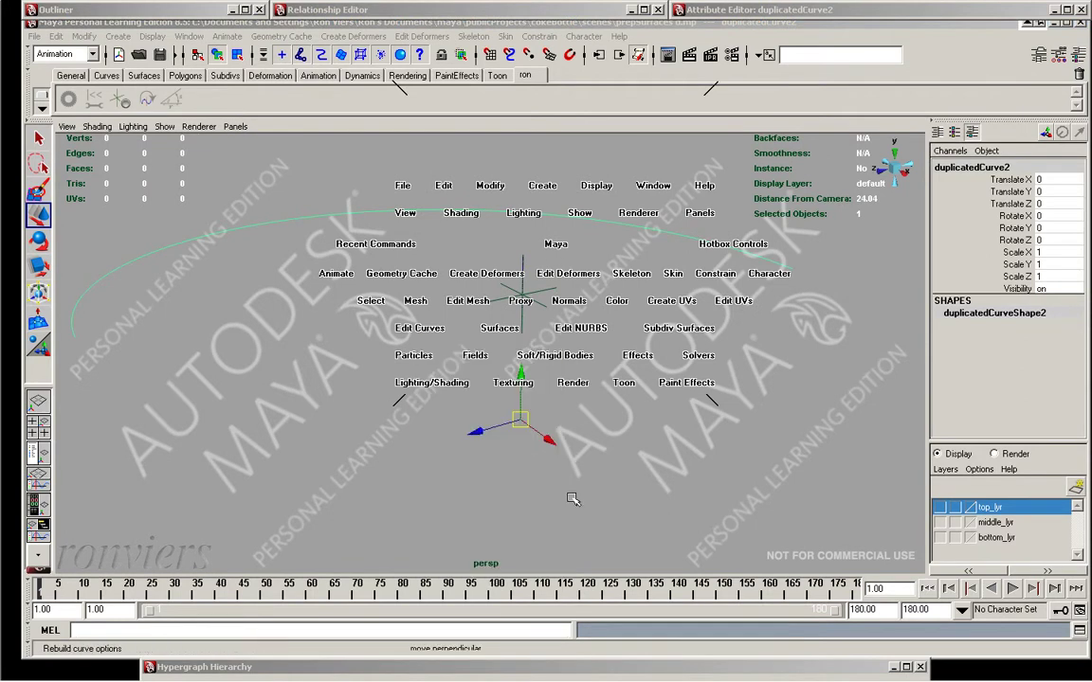
{"action": "double_click", "coordinate": [855, 120]}
{"action": "type", "text": "4"}
{"action": "left_click", "coordinate": [874, 272]}
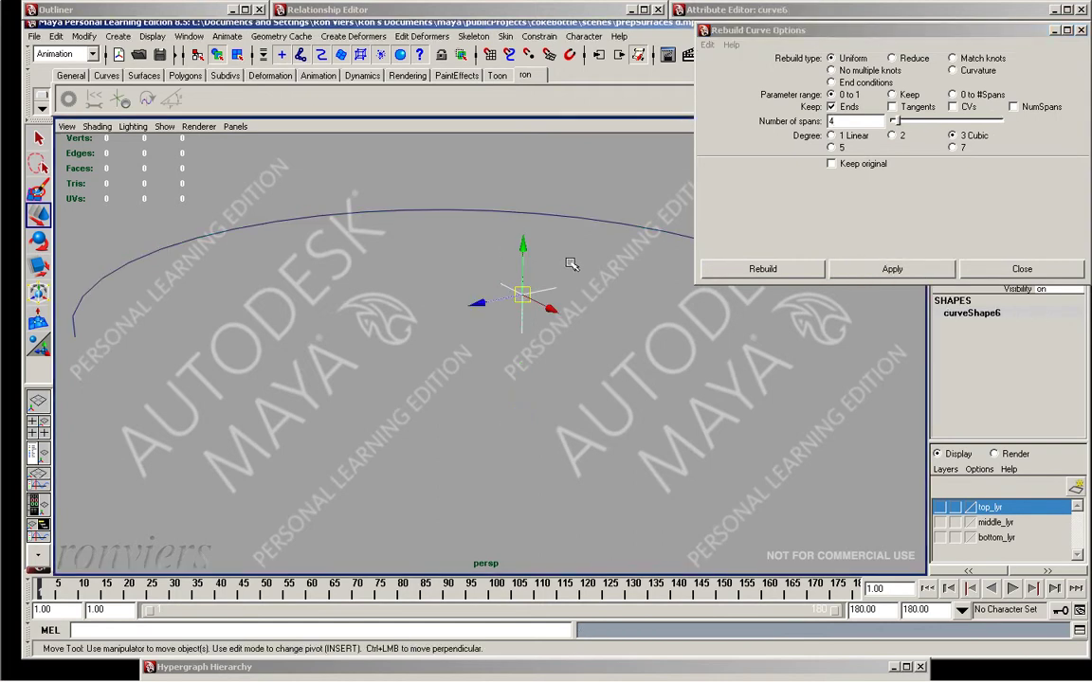
{"action": "left_click", "coordinate": [890, 189]}
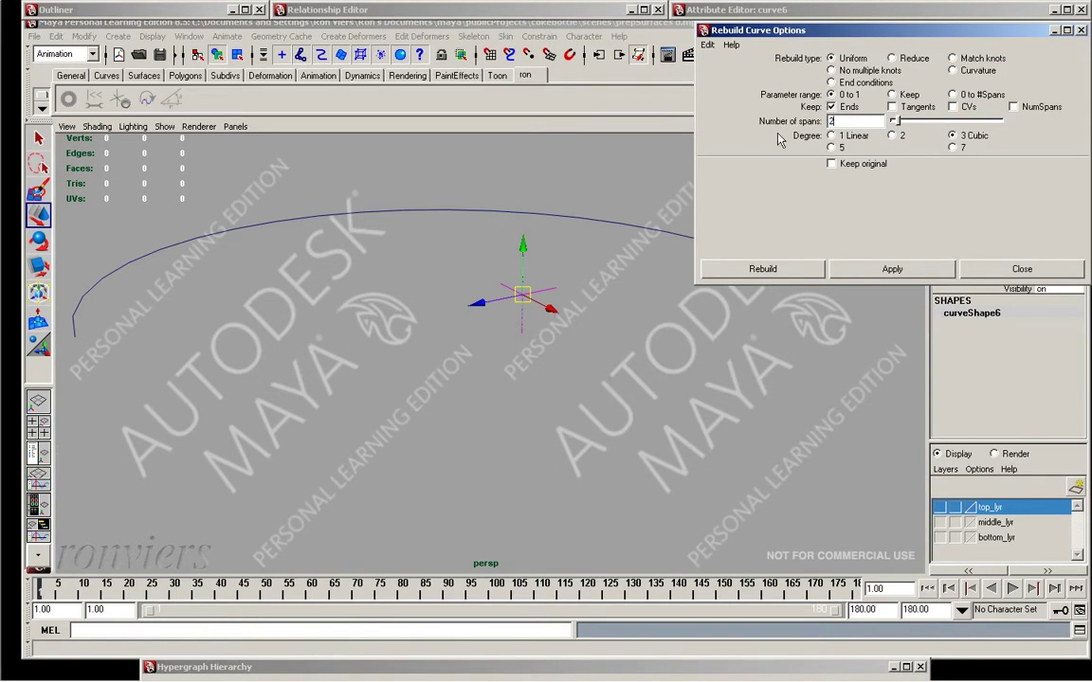
{"action": "left_click", "coordinate": [808, 272]}
{"action": "mouse_move", "coordinate": [628, 304]}
{"action": "left_mouse_down", "text": "alt"}
{"action": "mouse_move", "coordinate": [631, 315]}
{"action": "mouse_move", "coordinate": [624, 268]}
{"action": "left_mouse_up", "text": "alt"}
Snap the rib curve's pivot to the origin
{"action": "key", "text": "g"}
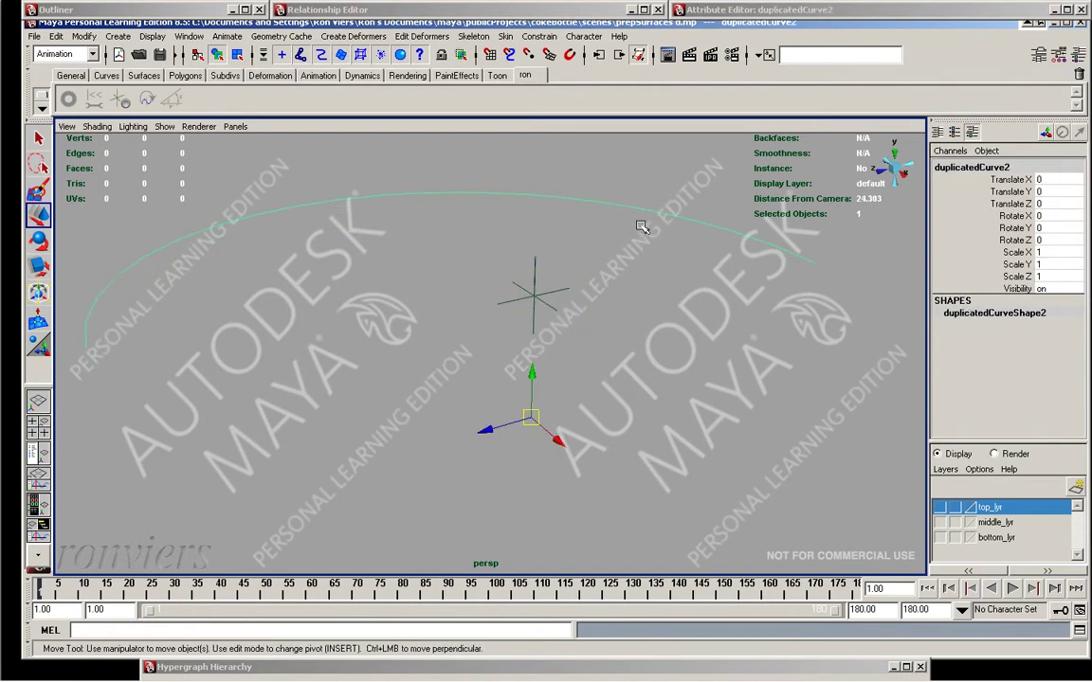
{"action": "middle_click_drag", "start_coordinate": [608, 238], "coordinate": [555, 299]}
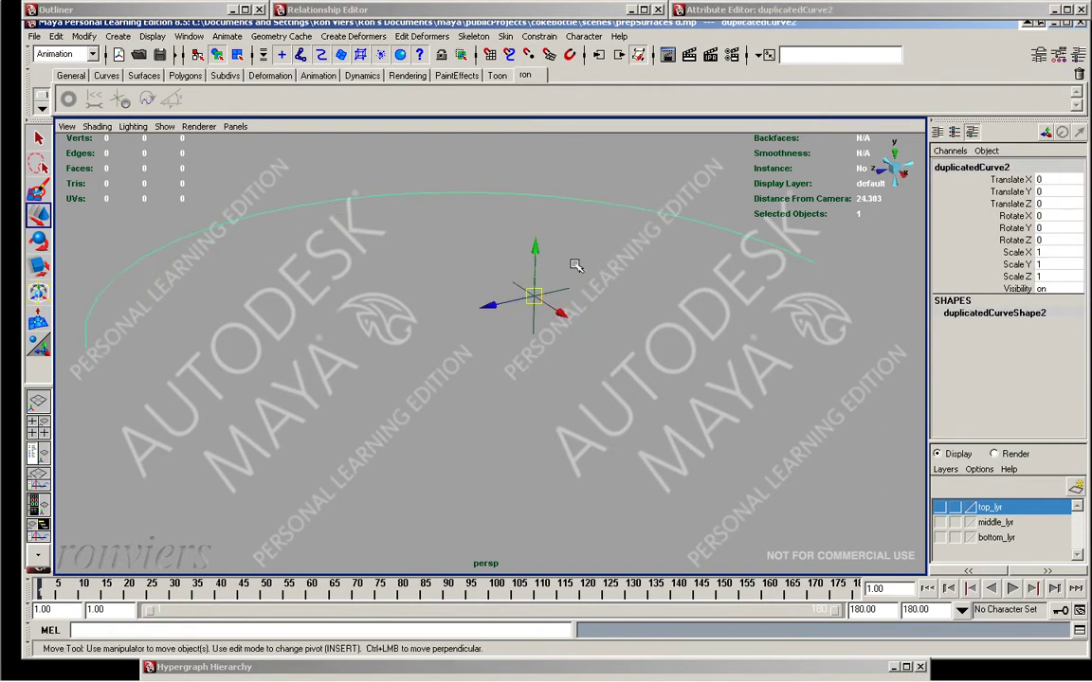
{"action": "left_click_drag", "start_coordinate": [653, 214], "coordinate": [567, 204], "text": "alt"}
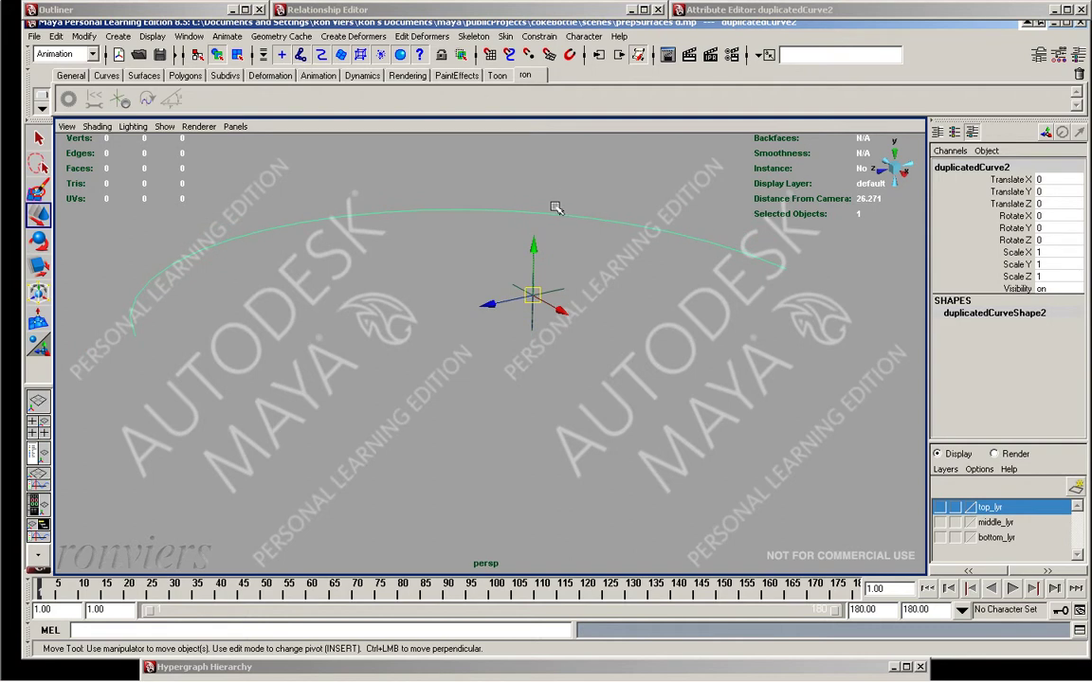
{"action": "left_click", "coordinate": [1042, 265]}
{"action": "key", "text": "ctrl+d"}
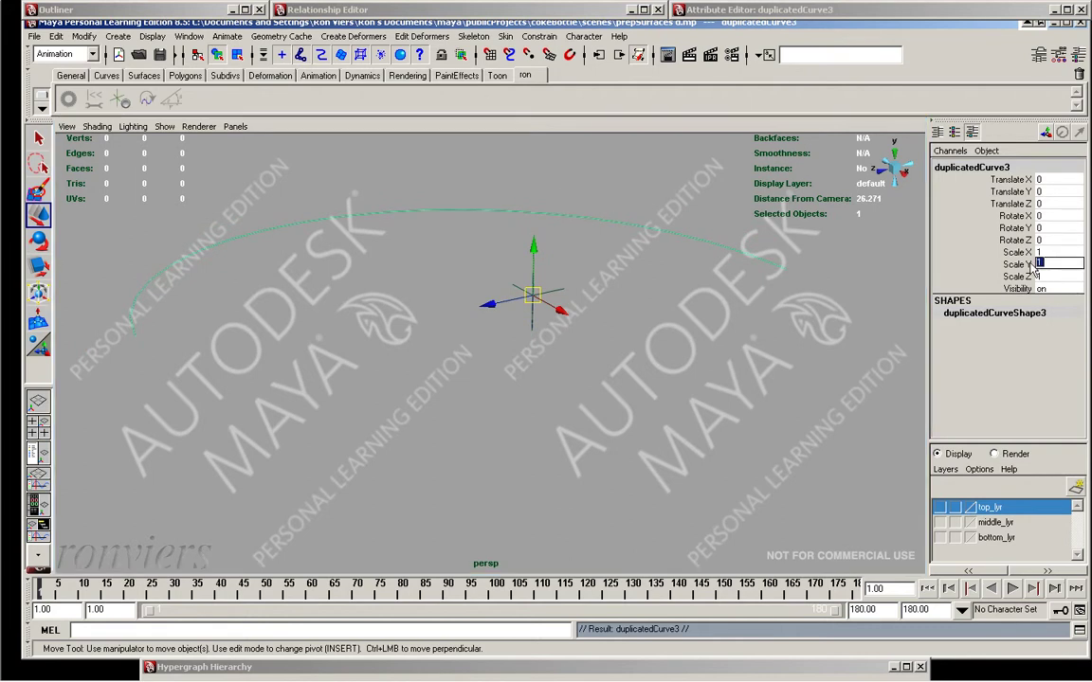
{"action": "left_click", "coordinate": [665, 133]}
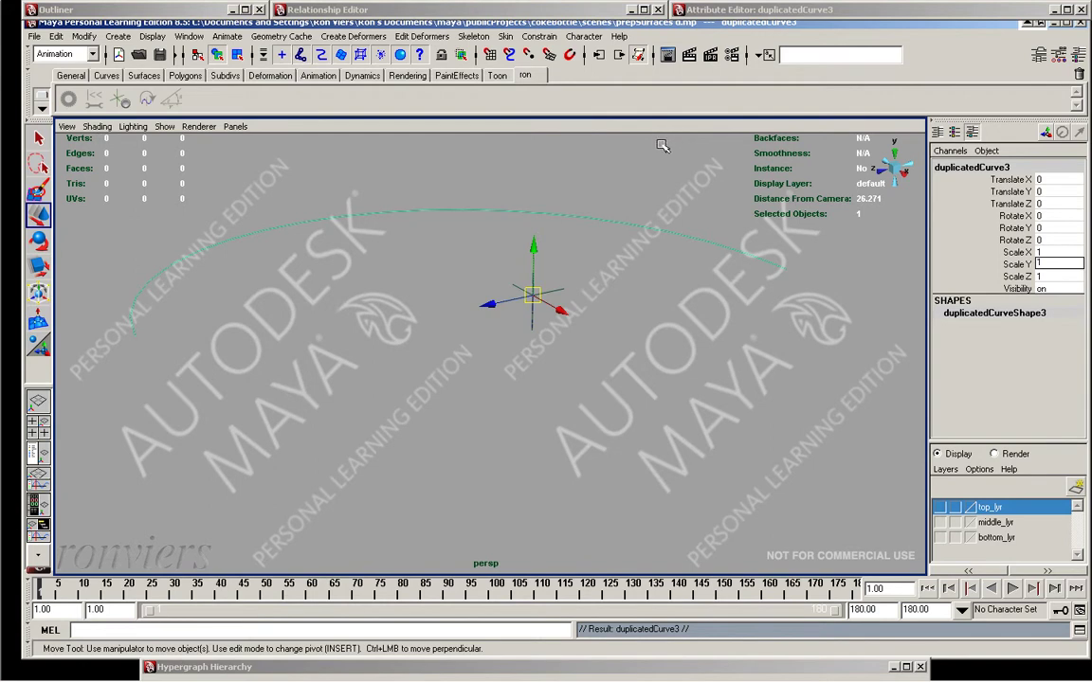
{"action": "key", "text": "ctrl+z"}
{"action": "key", "text": "ctrl+z"}
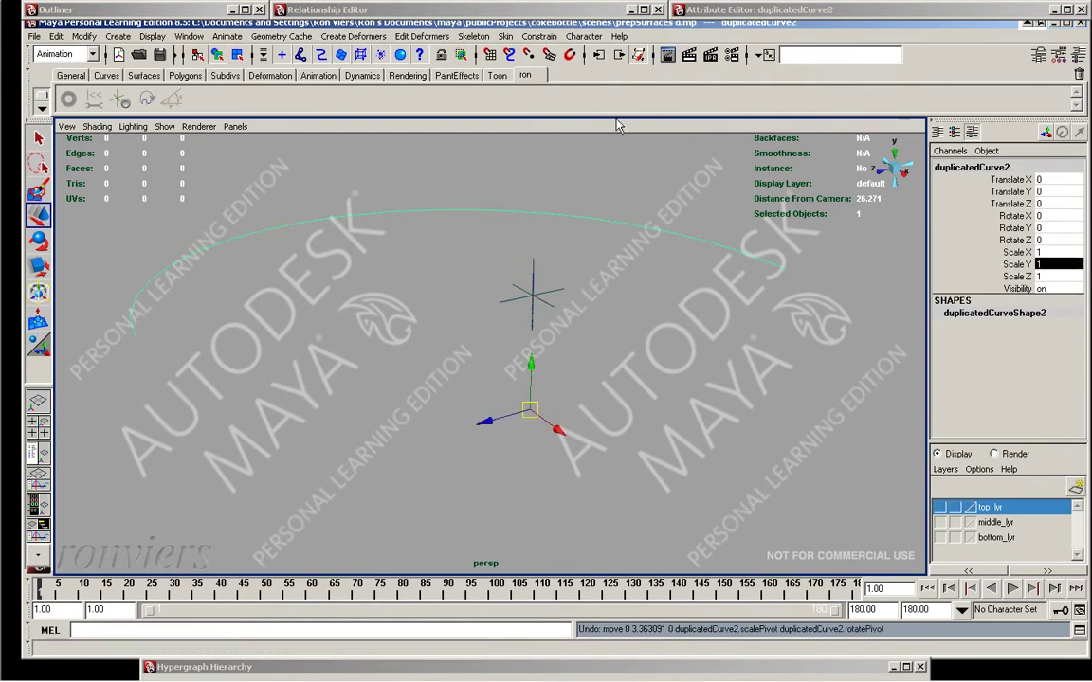
{"action": "key", "text": "shift+z"}
Flatten the curve to Scale Y 0 and duplicate it as a flat copy
{"action": "left_click", "coordinate": [1040, 266]}
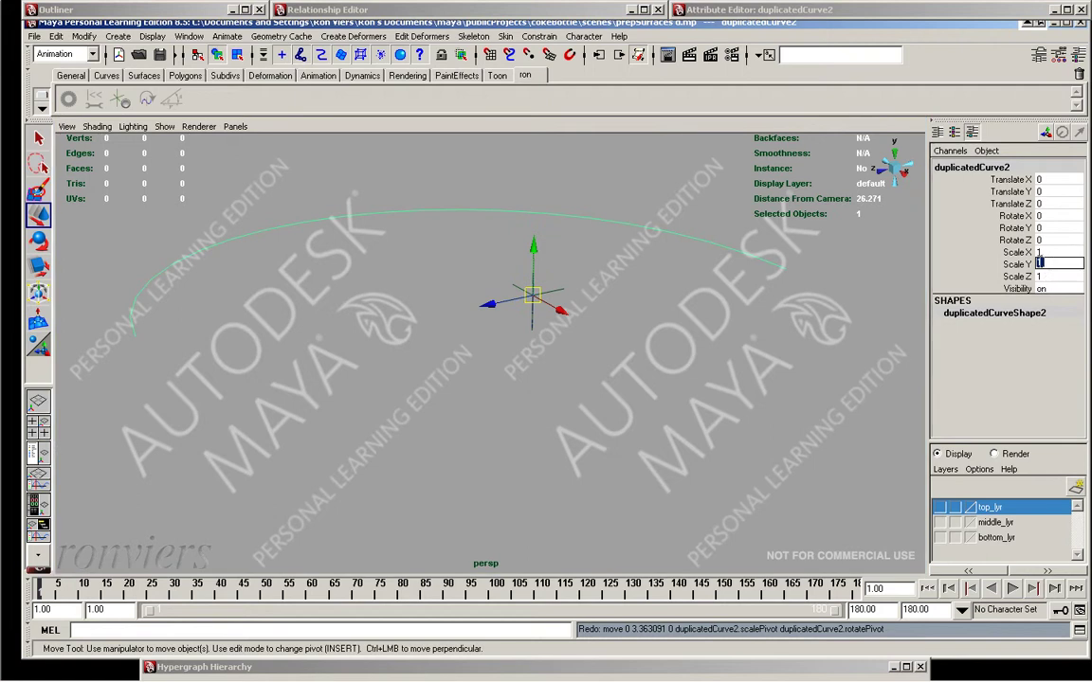
{"action": "type", "text": "2"}
{"action": "key", "text": "Return"}
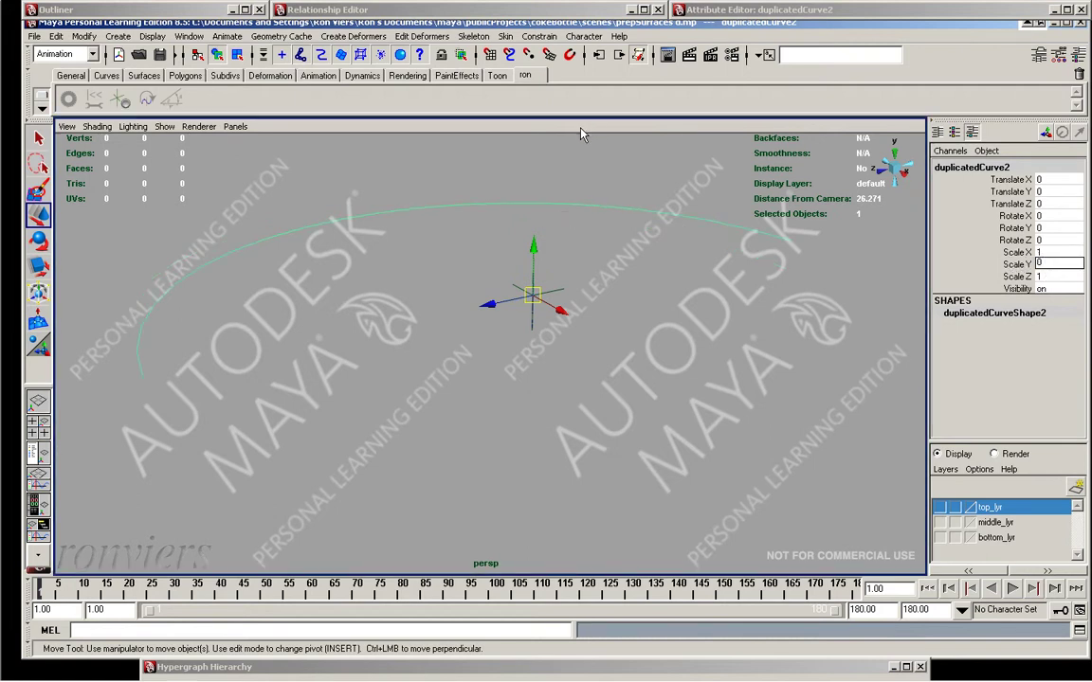
{"action": "key", "text": "ctrl+d"}
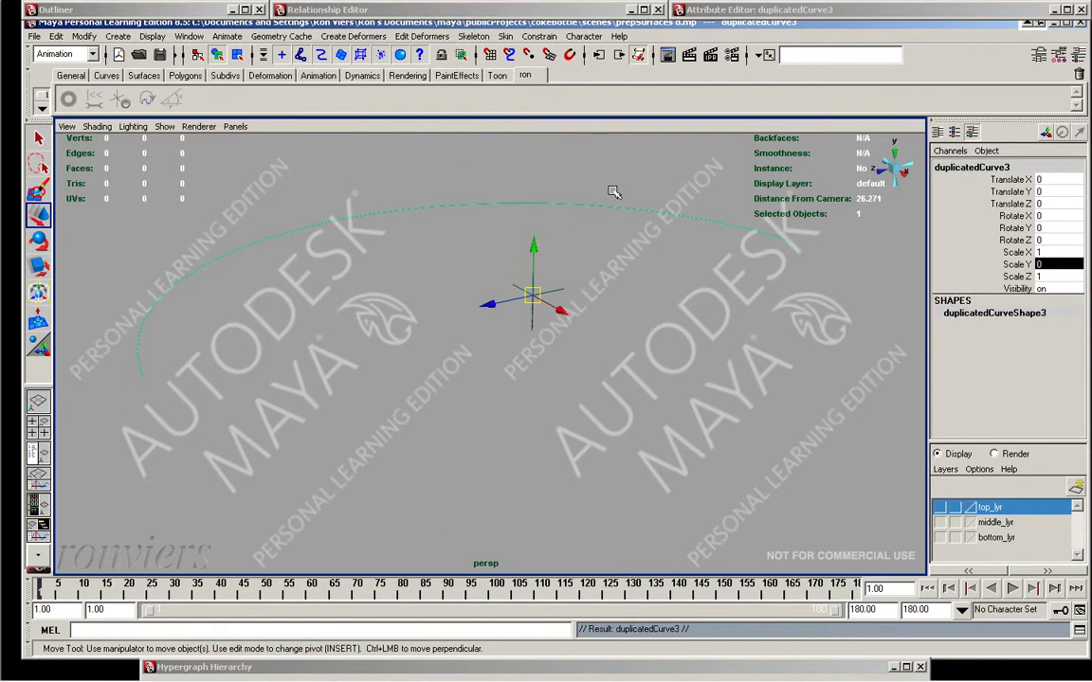
Reset the original duplicatedCurve2's Scale Y to 1 so it keeps its full arch
{"action": "key", "text": "ctrl+z"}
{"action": "key", "text": "ctrl+z"}
{"action": "key", "text": "ctrl+z"}
{"action": "left_click", "coordinate": [1047, 263]}
{"action": "type", "text": "1"}
{"action": "key", "text": "Return"}
{"action": "mouse_move", "coordinate": [585, 261]}
{"action": "middle_mouse_down", "text": "alt"}
{"action": "mouse_move", "coordinate": [568, 243]}
{"action": "mouse_move", "coordinate": [600, 258]}
{"action": "middle_mouse_up", "text": "alt"}
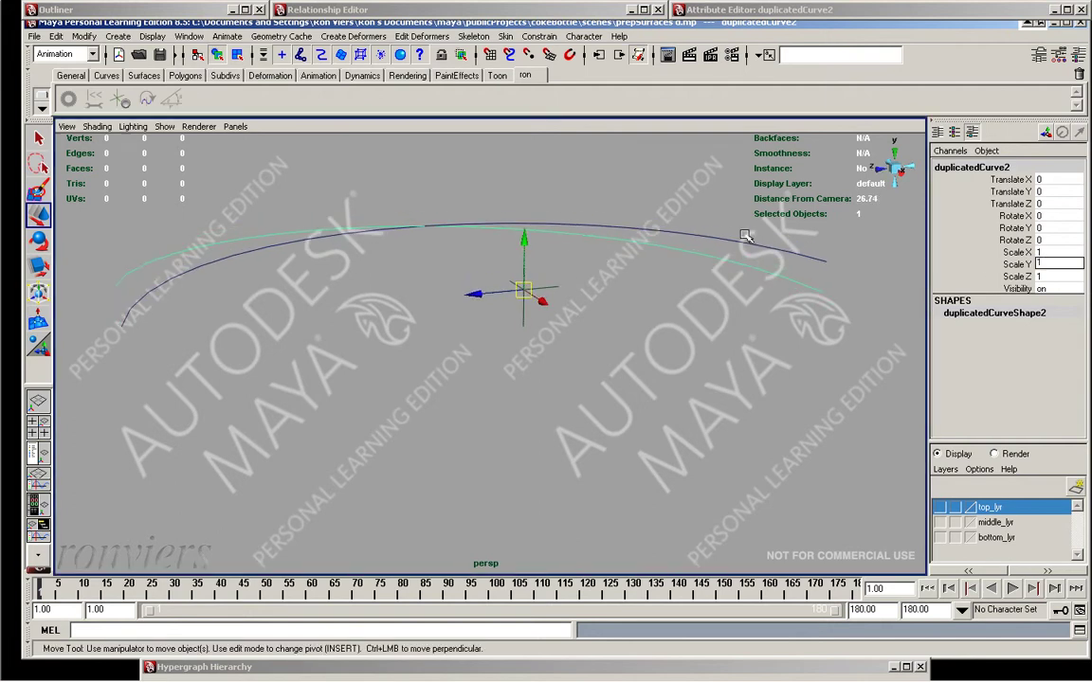
{"action": "key", "text": "ctrl+d"}
{"action": "key", "text": "space"}
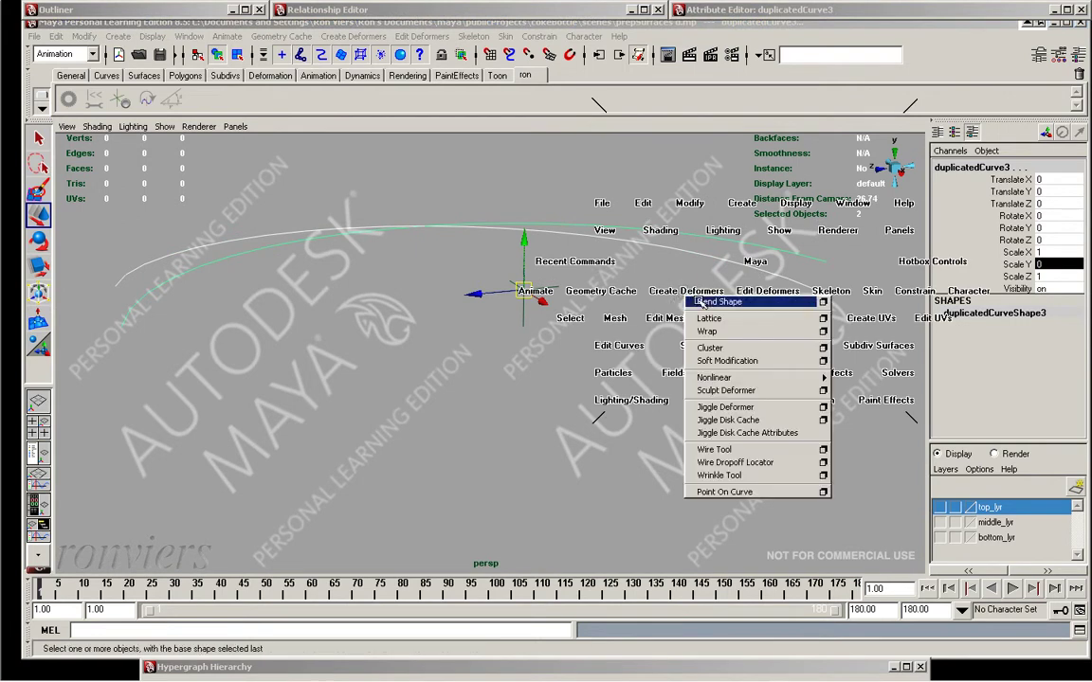
Try sliding the blend target weight from 1 to 0, then undo those changes
{"action": "left_click_drag", "start_coordinate": [684, 291], "coordinate": [706, 299]}
{"action": "left_click", "coordinate": [970, 338]}
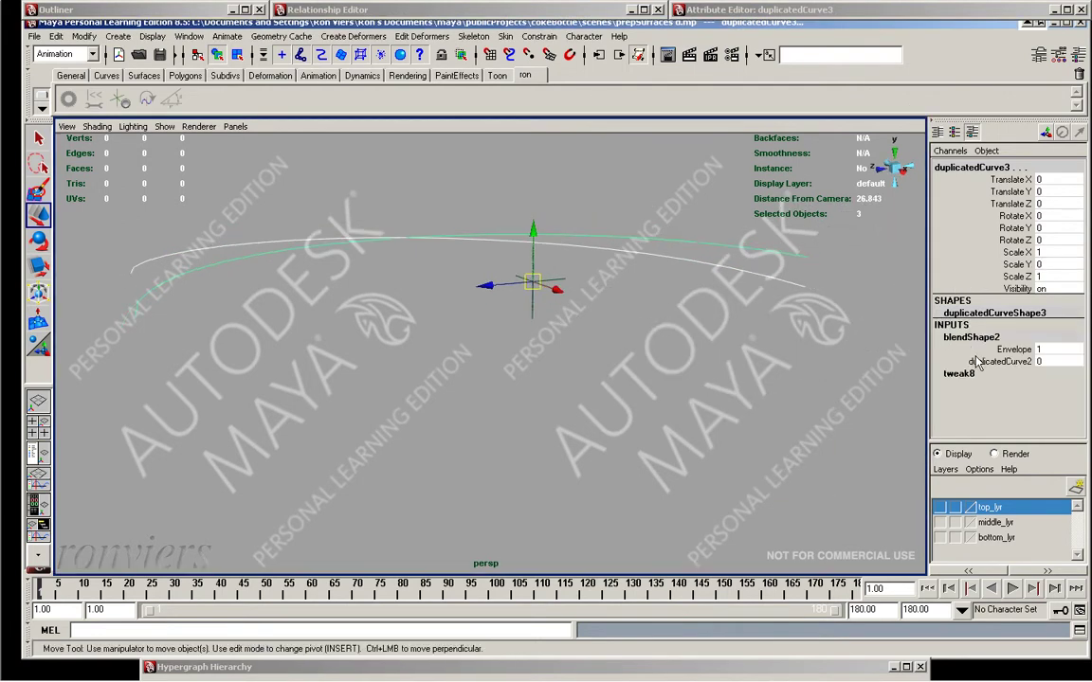
{"action": "left_click", "coordinate": [995, 361]}
{"action": "left_click", "coordinate": [786, 274]}
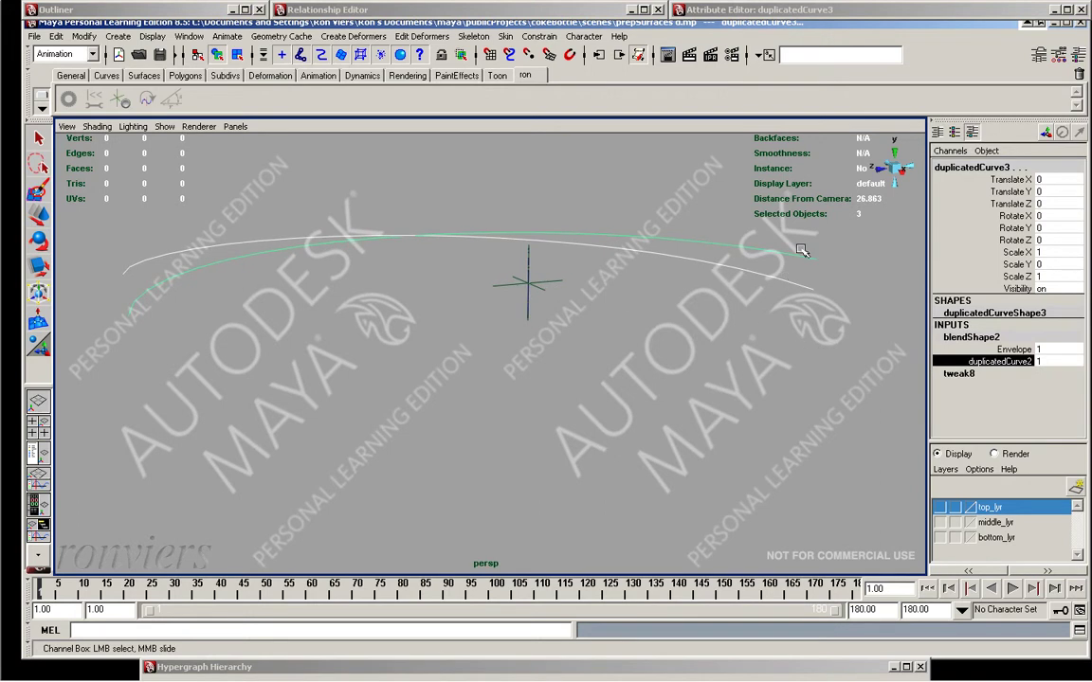
{"action": "key", "text": "w"}
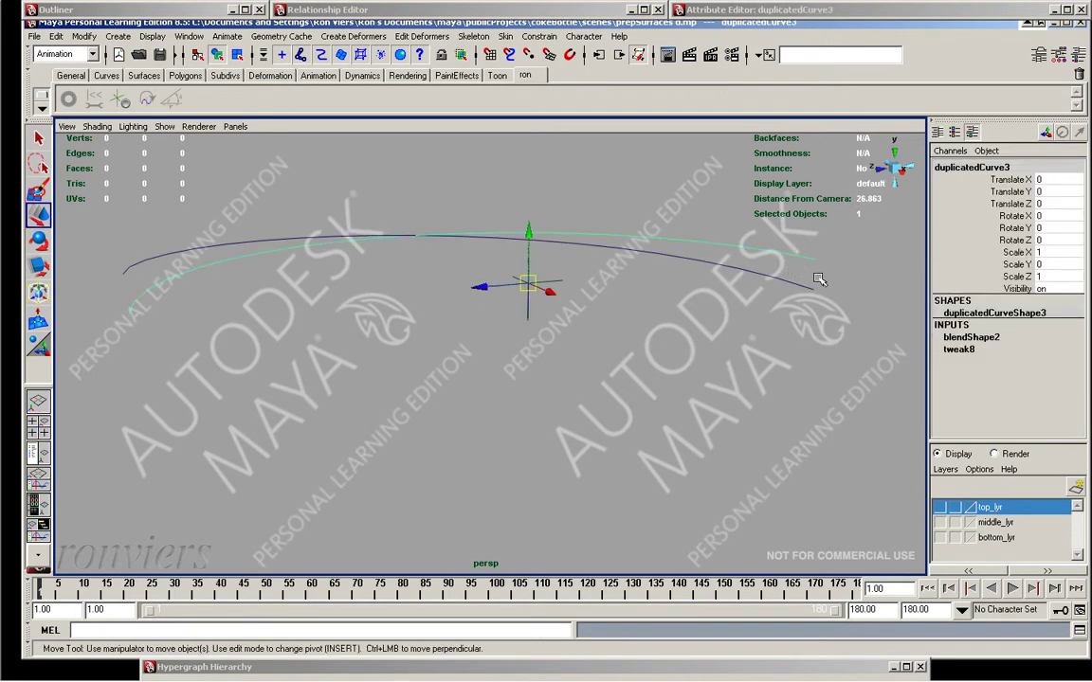
{"action": "left_click", "coordinate": [945, 361]}
{"action": "middle_click_drag", "start_coordinate": [610, 360], "coordinate": [694, 335]}
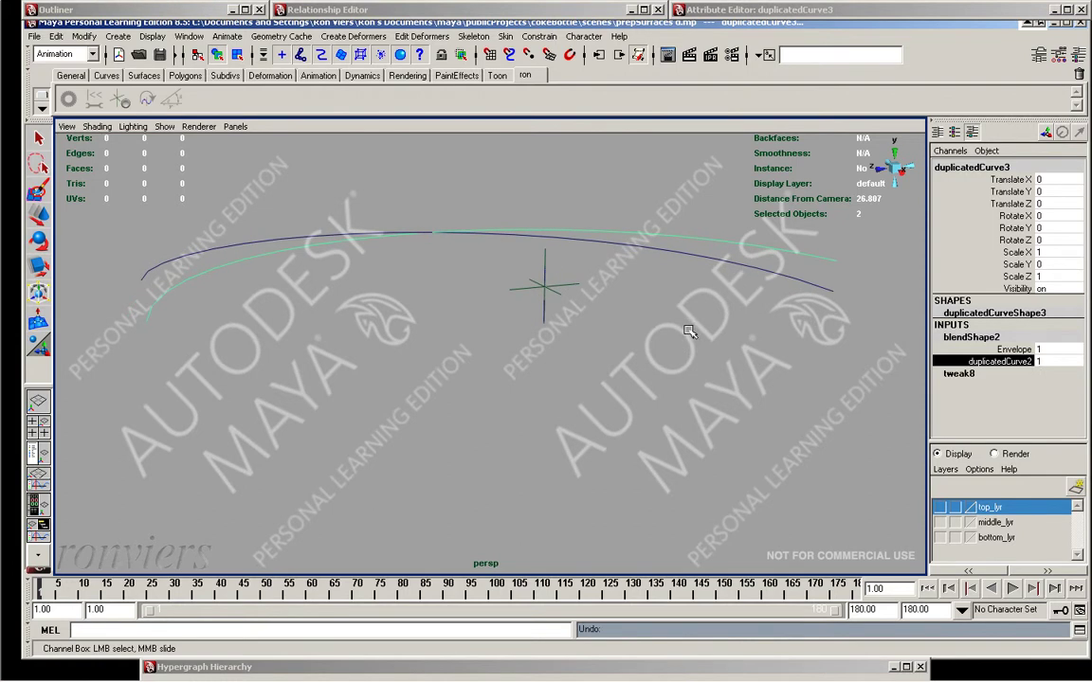
{"action": "key", "text": "ctrl+z"}
{"action": "key", "text": "ctrl+z"}
{"action": "key", "text": "ctrl+z"}
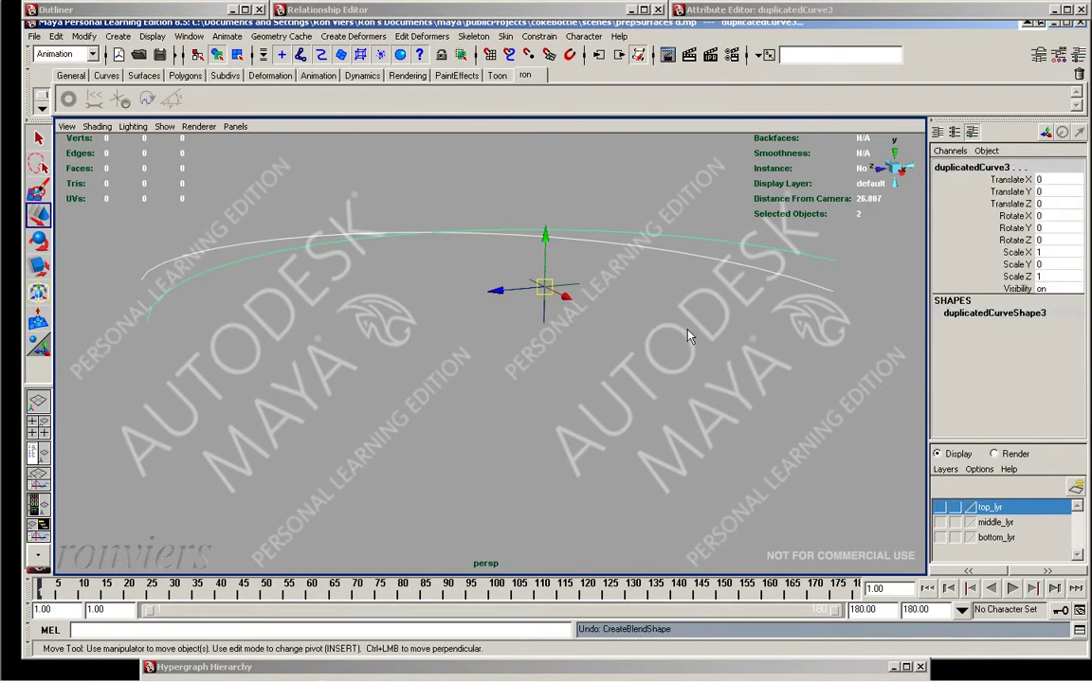
{"action": "key", "text": "ctrl+z"}
{"action": "key", "text": "ctrl+z"}
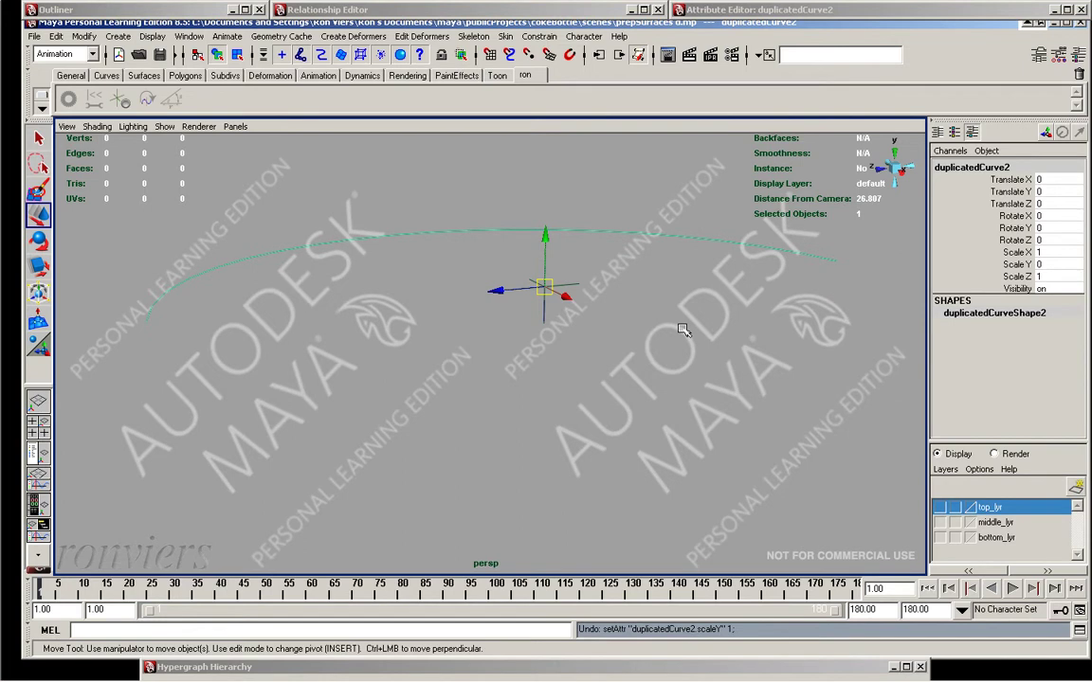
{"action": "key", "text": "ctrl+z"}
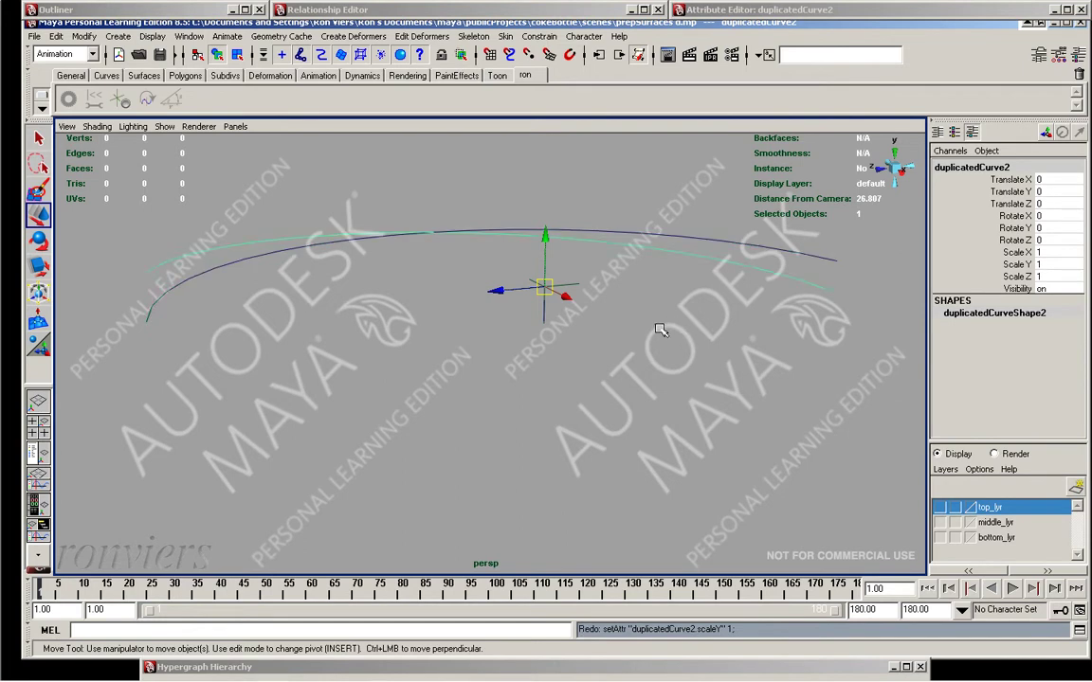
{"action": "key", "text": "ctrl+z"}
{"action": "key", "text": "ctrl+z"}
{"action": "key", "text": "ctrl+z"}
Freeze both curves, blend-shape duplicatedCurve3 toward duplicatedCurve2, and restore the Hypergraph
{"action": "key", "text": "space"}
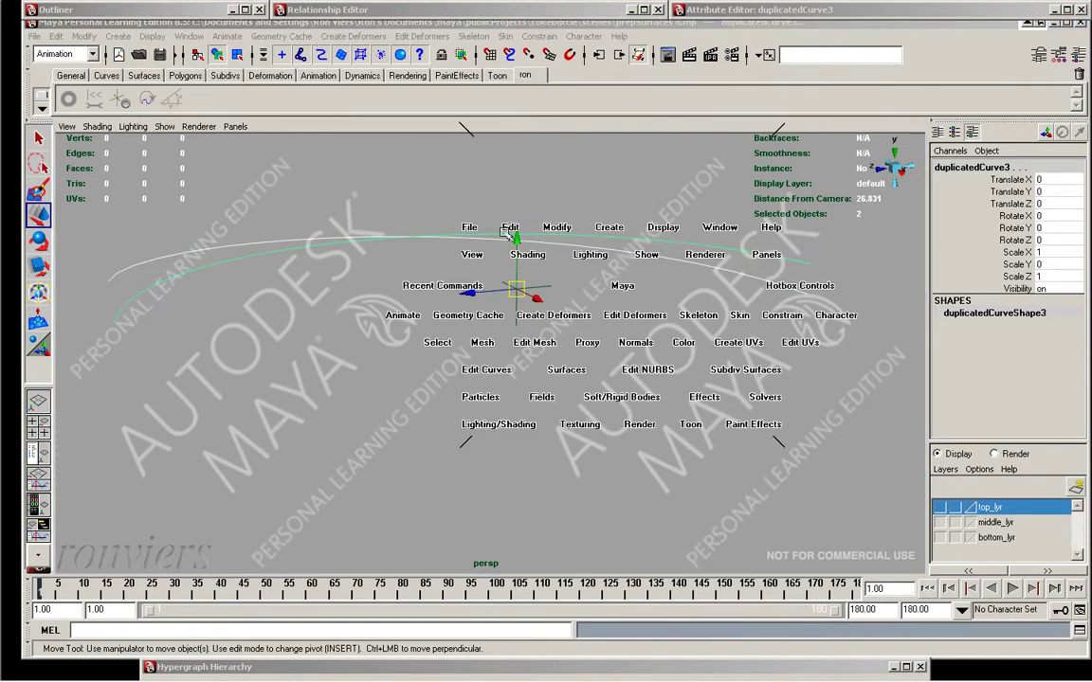
{"action": "left_click_drag", "start_coordinate": [505, 232], "coordinate": [536, 261]}
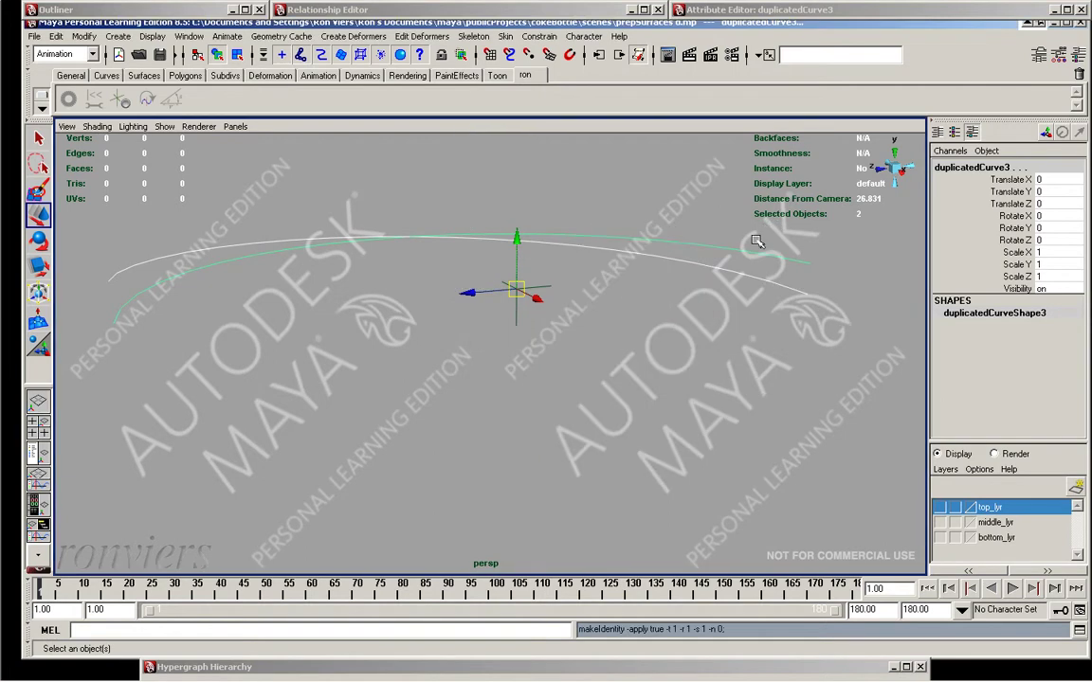
{"action": "key", "text": "space"}
{"action": "left_click", "coordinate": [644, 309]}
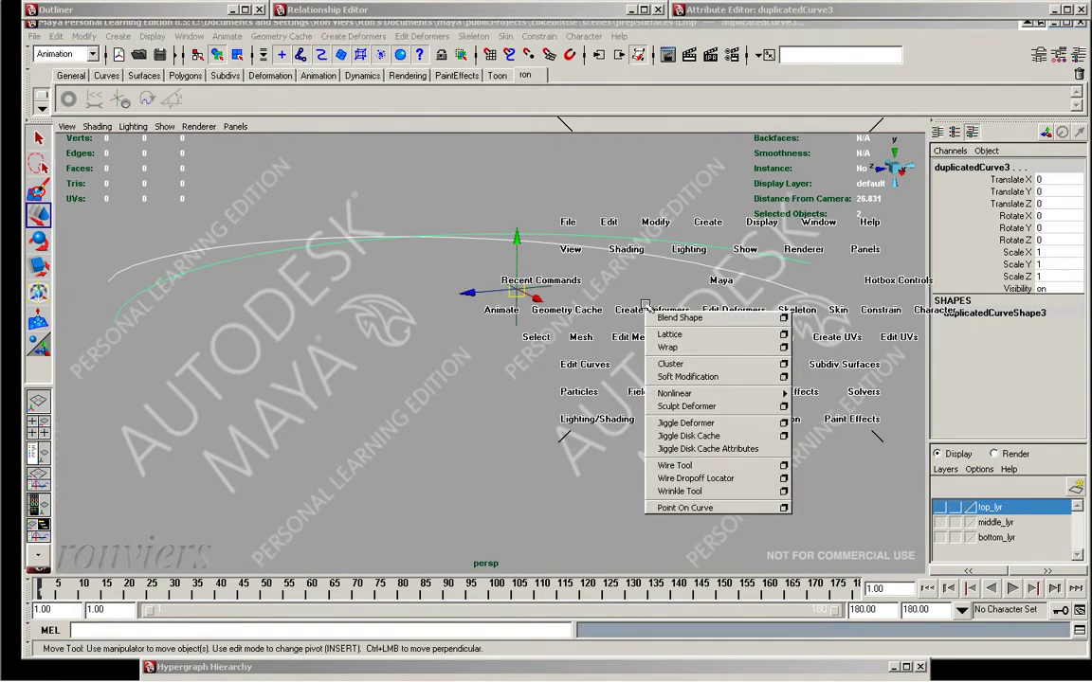
{"action": "left_click", "coordinate": [663, 317]}
{"action": "left_click", "coordinate": [971, 337]}
{"action": "left_click", "coordinate": [979, 362]}
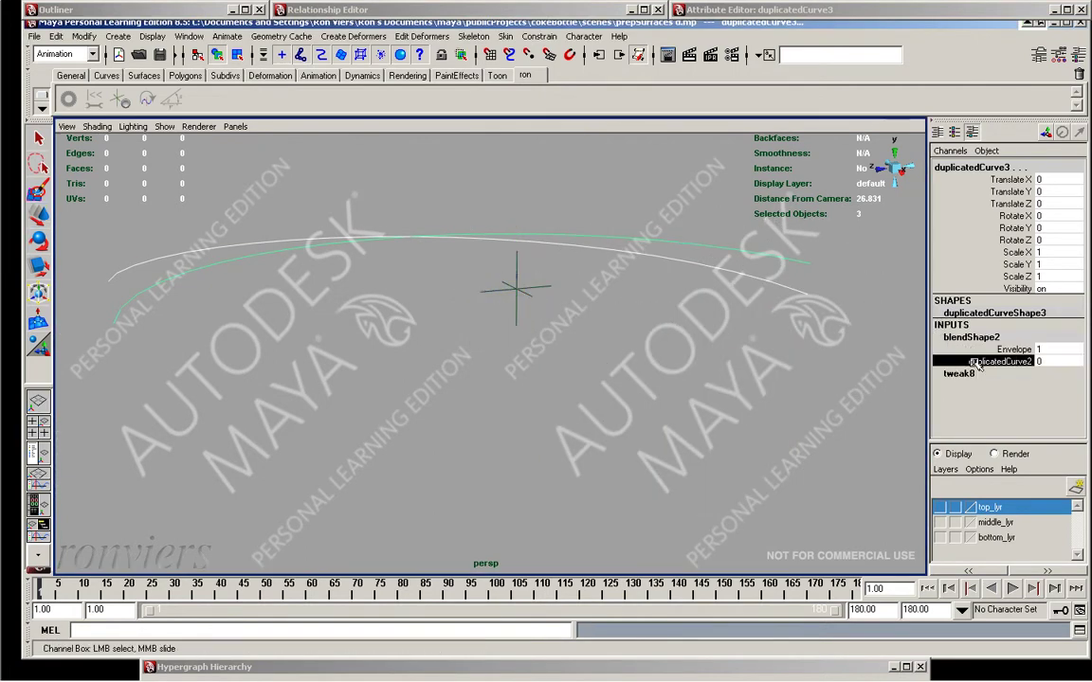
{"action": "right_click_drag", "start_coordinate": [612, 320], "coordinate": [465, 292], "text": "alt"}
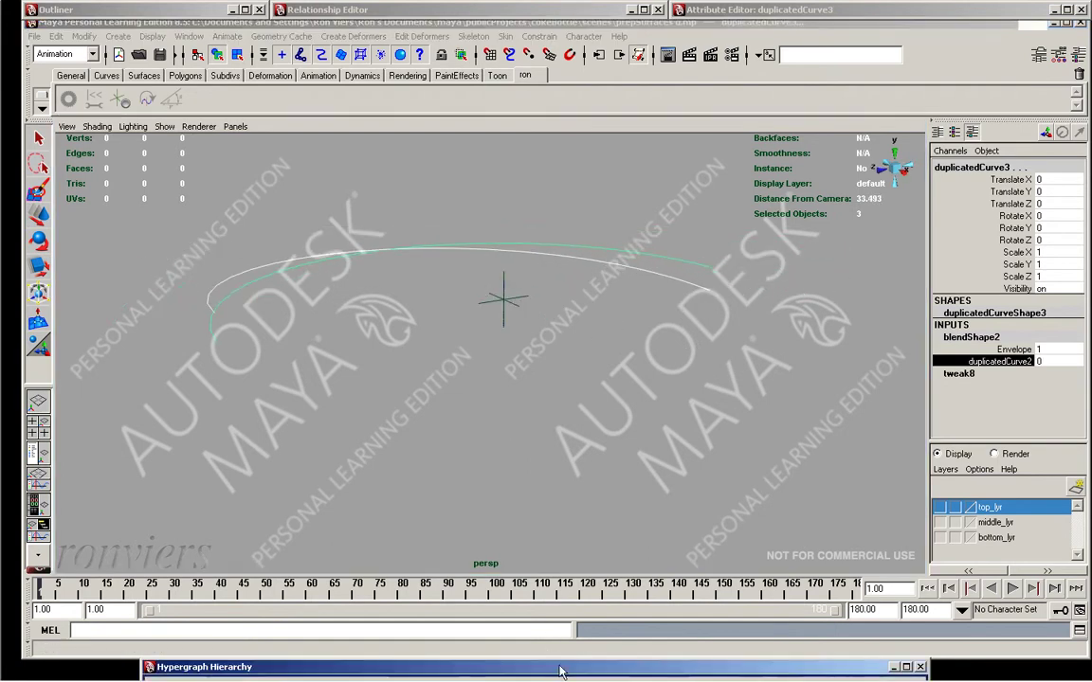
{"action": "double_click", "coordinate": [566, 668]}
Select loftedSurface1 and loftedSurface2 and turn their Visibility on
{"action": "left_click_drag", "start_coordinate": [283, 589], "coordinate": [427, 626]}
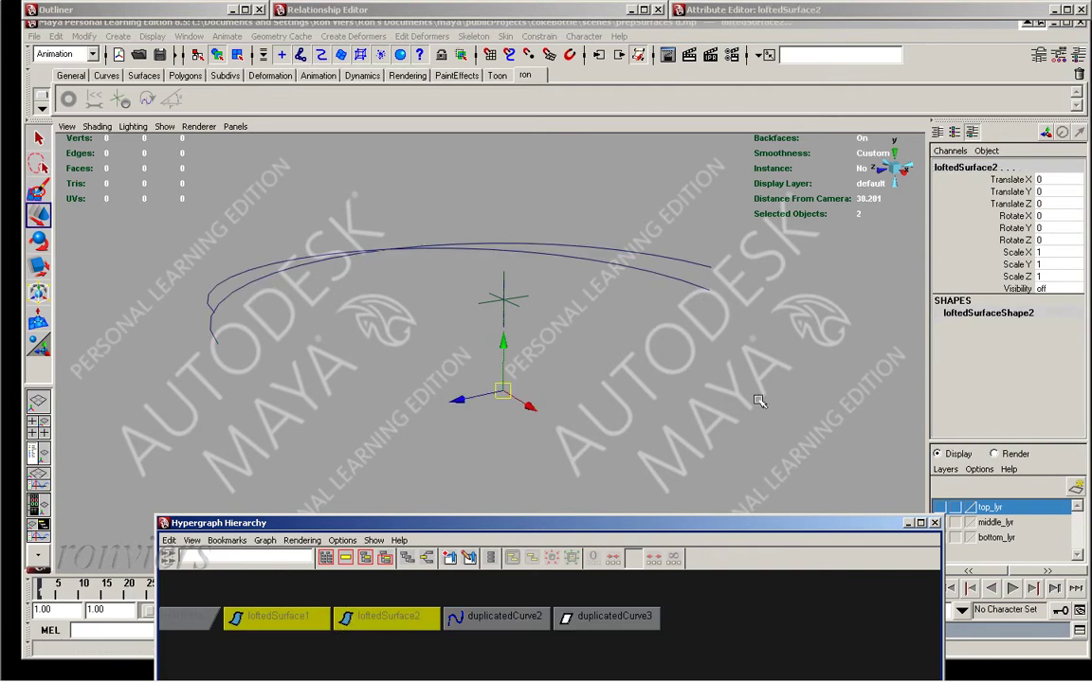
{"action": "left_click", "coordinate": [1060, 288]}
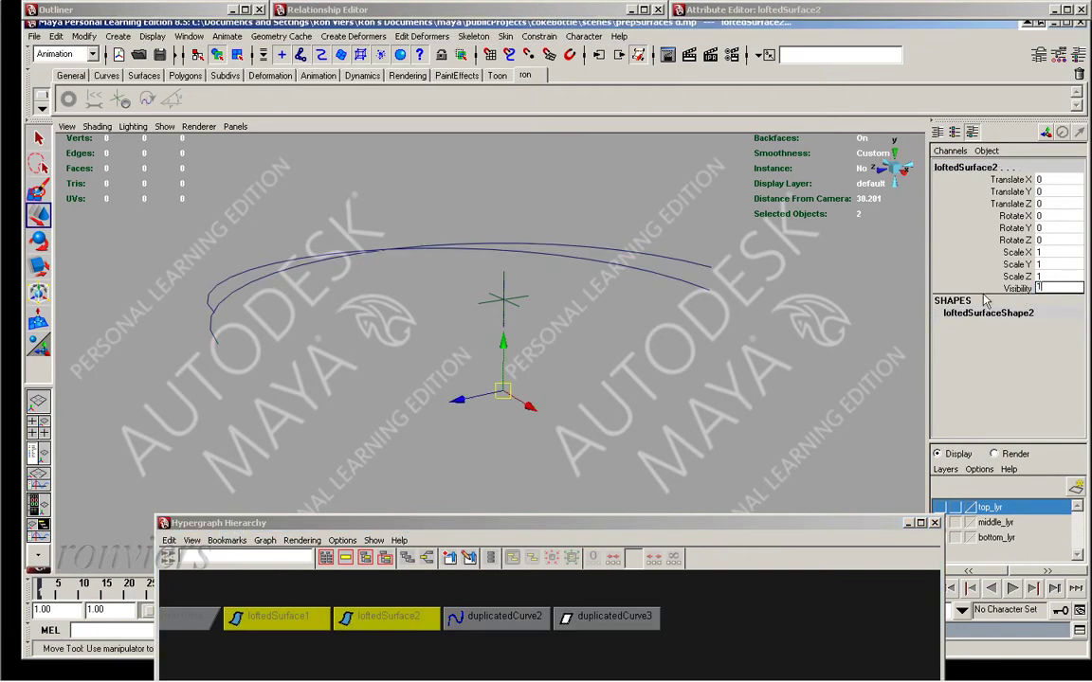
{"action": "type", "text": "on"}
{"action": "key", "text": "Return"}
{"action": "left_click_drag", "start_coordinate": [572, 285], "coordinate": [511, 252], "text": "alt"}
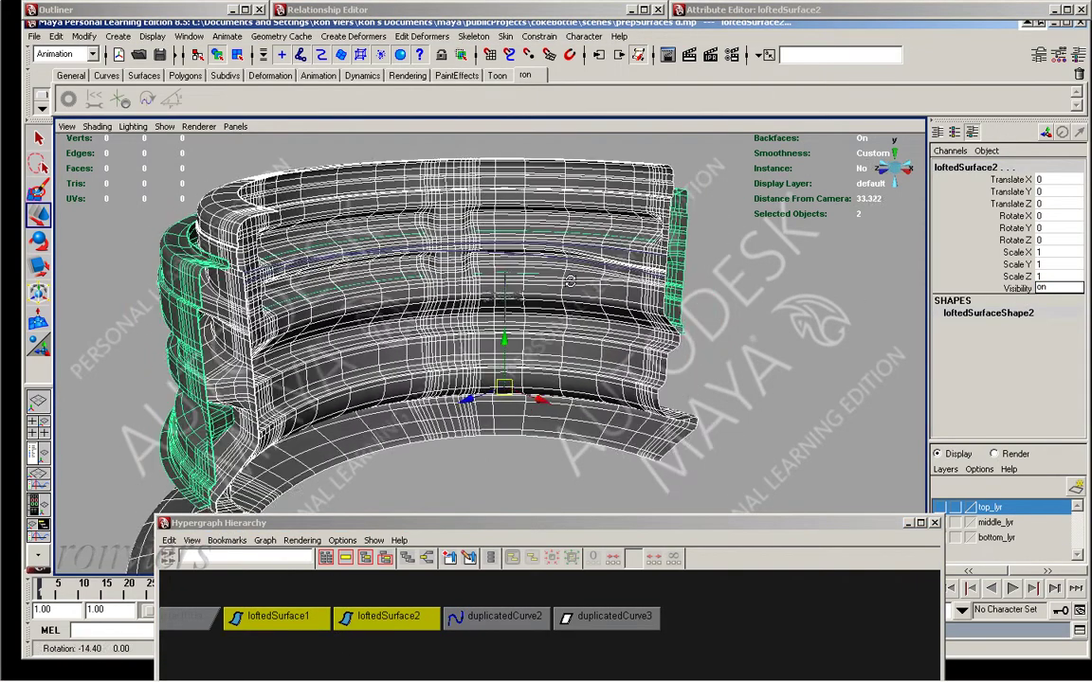
Start the Wire Tool on the surfaces and pick duplicatedCurve3 as the wire
{"action": "key", "text": "space"}
{"action": "left_click_drag", "start_coordinate": [453, 308], "coordinate": [569, 467]}
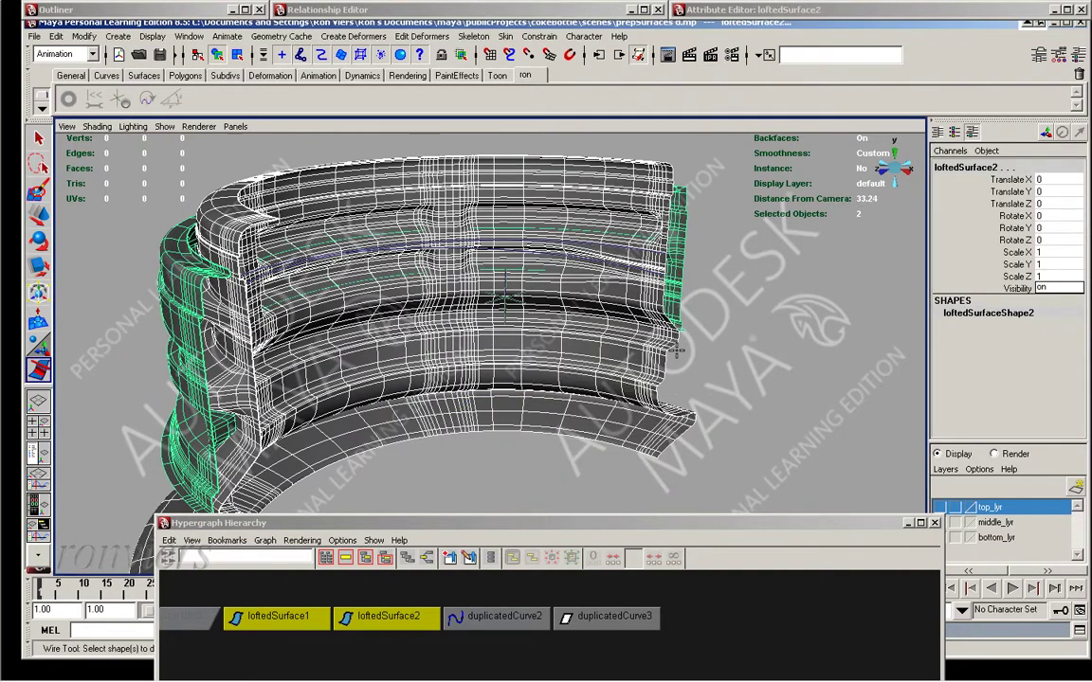
{"action": "left_click", "coordinate": [599, 527]}
{"action": "left_click", "coordinate": [907, 523]}
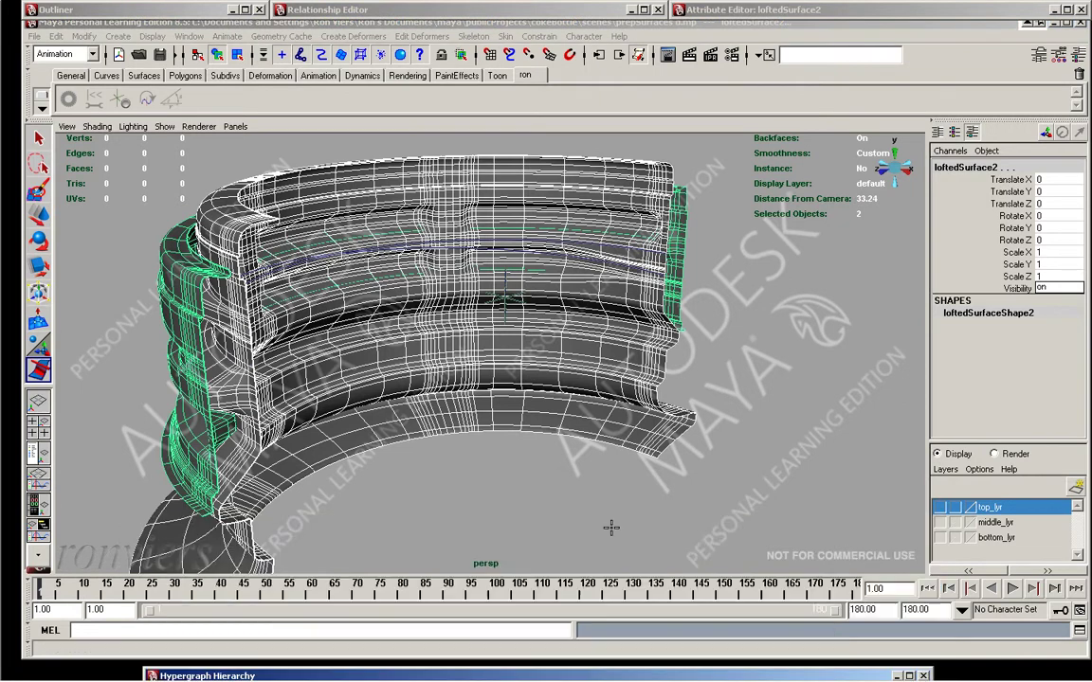
{"action": "mouse_move", "coordinate": [583, 310]}
{"action": "left_mouse_down", "text": "alt"}
{"action": "mouse_move", "coordinate": [589, 423]}
{"action": "mouse_move", "coordinate": [592, 400]}
{"action": "left_mouse_up", "text": "alt"}
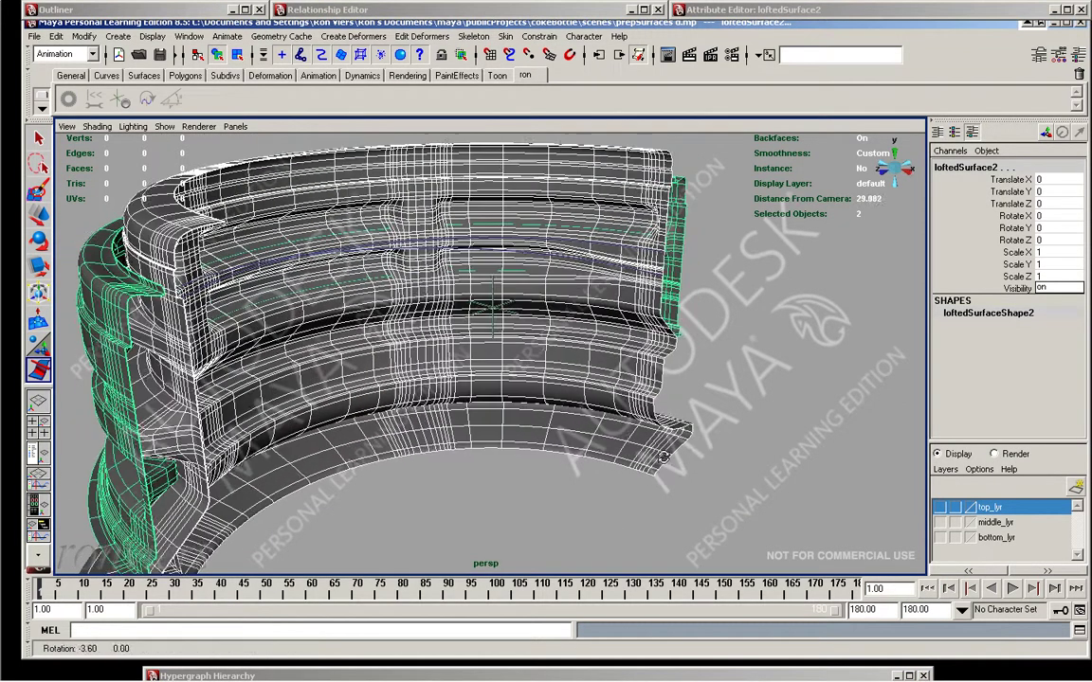
{"action": "left_click", "coordinate": [262, 57]}
{"action": "left_click", "coordinate": [301, 81]}
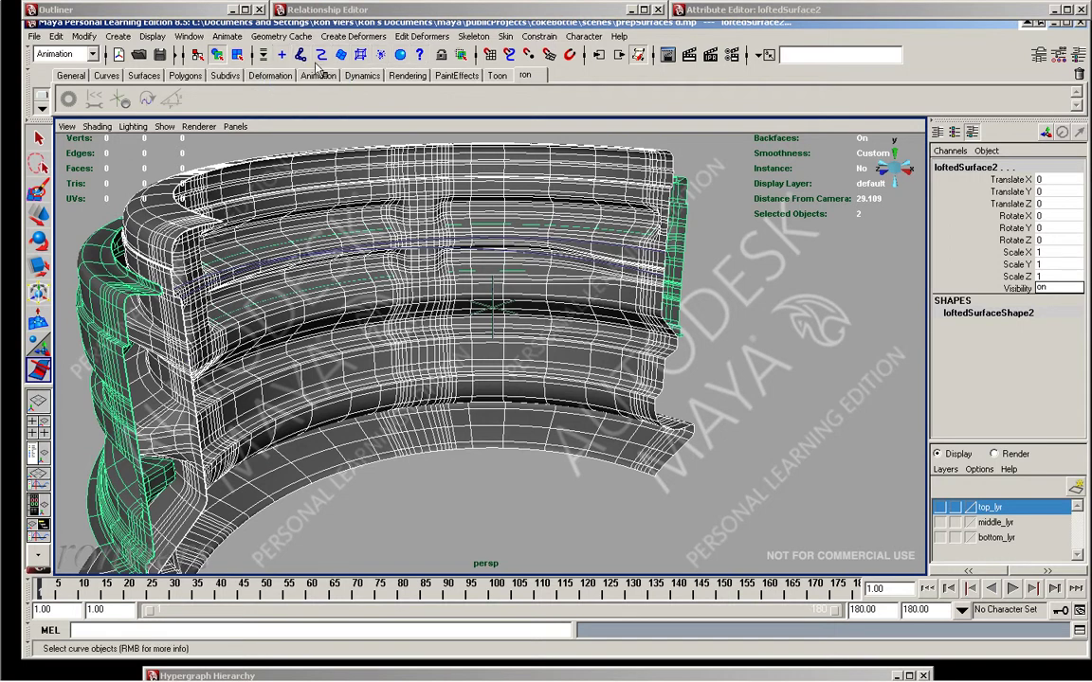
{"action": "left_click", "coordinate": [691, 245]}
Finish the wire deformer and set wire3's Dropoff Distance to 99
{"action": "key", "text": "Return"}
{"action": "key", "text": "w"}
{"action": "mouse_move", "coordinate": [653, 273]}
{"action": "left_mouse_down", "text": "alt"}
{"action": "mouse_move", "coordinate": [714, 240]}
{"action": "mouse_move", "coordinate": [773, 262]}
{"action": "left_mouse_up", "text": "alt"}
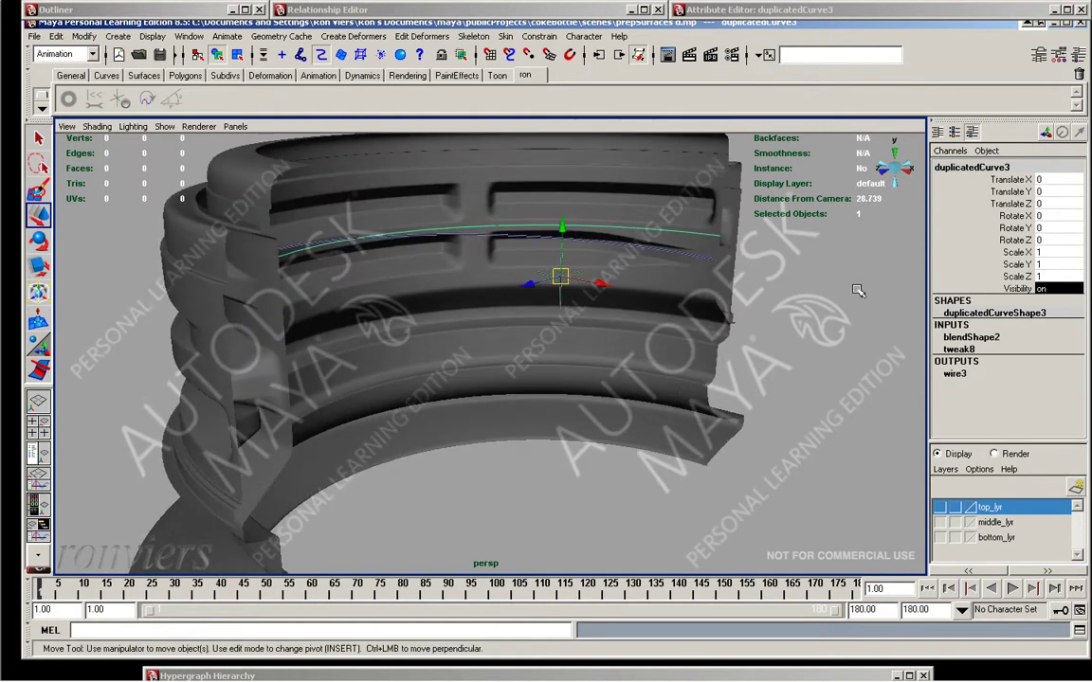
{"action": "left_click", "coordinate": [954, 373]}
{"action": "scroll", "coordinate": [1023, 379], "scroll_direction": "down", "scroll_amount": 3}
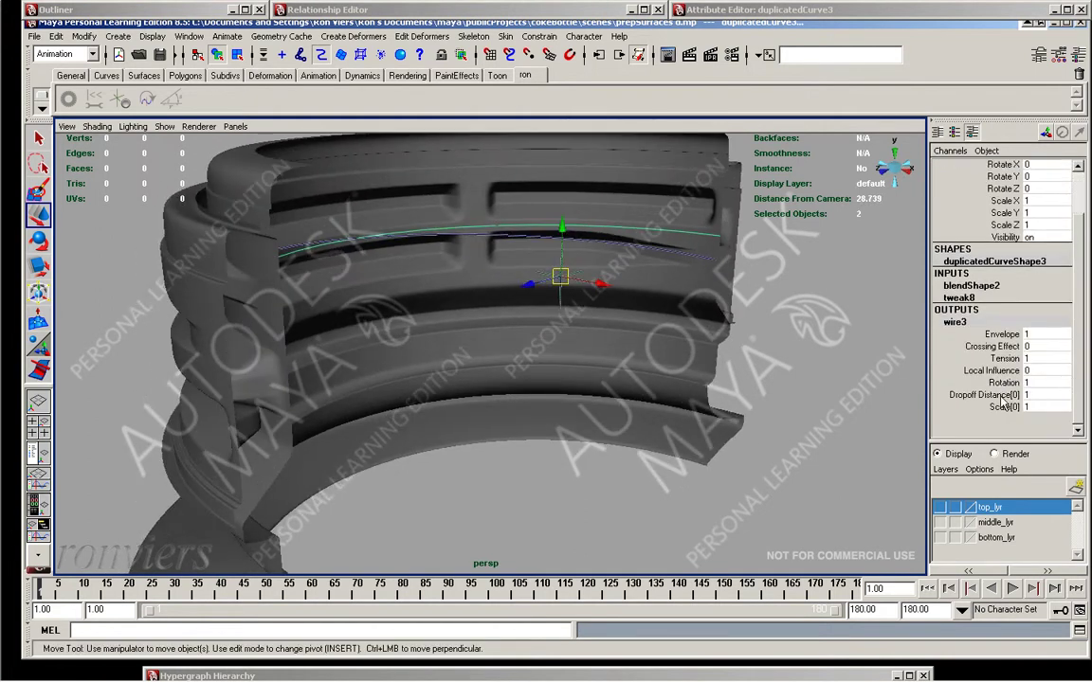
{"action": "left_click", "coordinate": [1033, 394]}
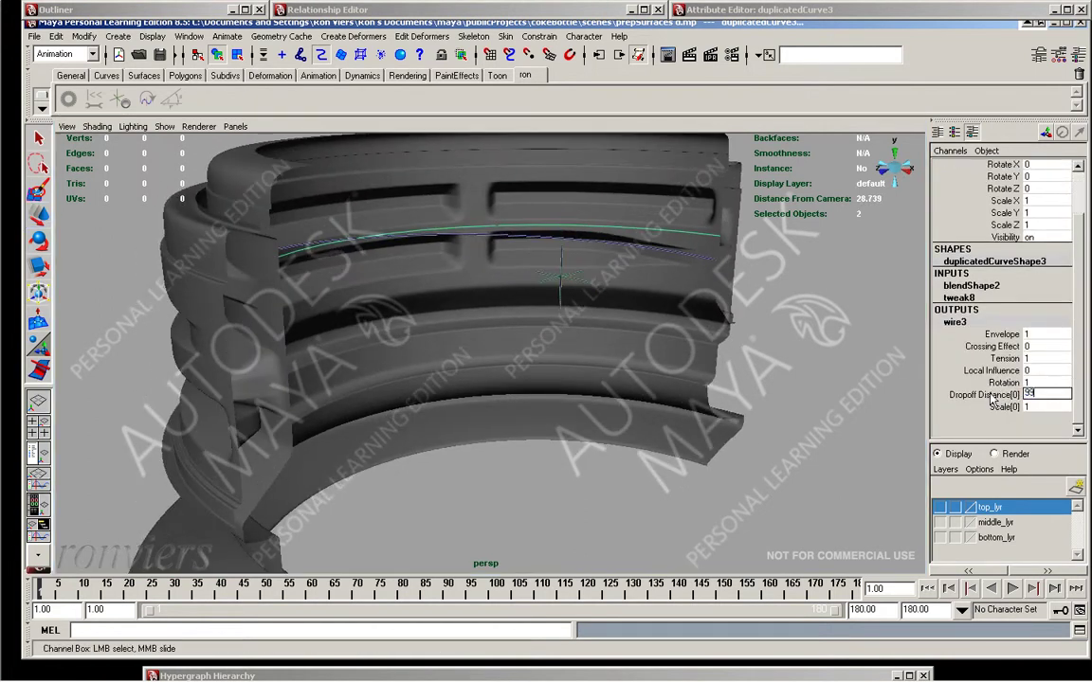
{"action": "key", "text": "Return"}
Raise the blendShape2 duplicatedCurve2 weight from 0 to 1 to test the ribs
{"action": "left_click_drag", "start_coordinate": [630, 237], "coordinate": [679, 287], "text": "alt"}
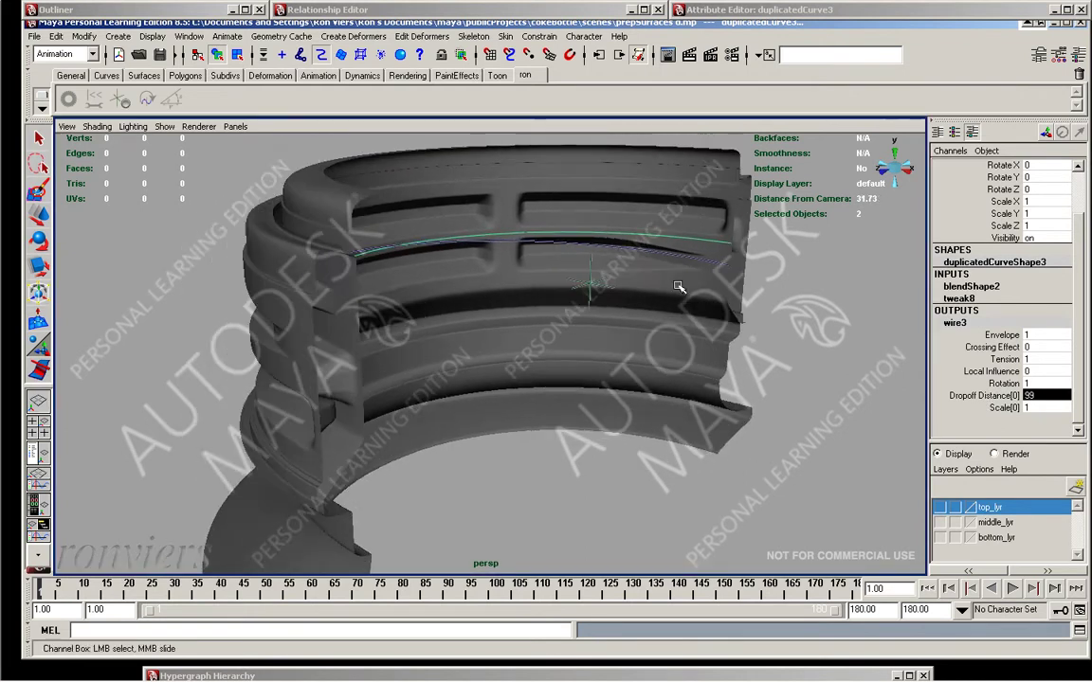
{"action": "left_click", "coordinate": [971, 286]}
{"action": "left_click", "coordinate": [987, 310]}
{"action": "mouse_move", "coordinate": [640, 334]}
{"action": "left_mouse_down", "text": "alt"}
{"action": "mouse_move", "coordinate": [673, 322]}
{"action": "mouse_move", "coordinate": [826, 325]}
{"action": "left_mouse_up", "text": "alt"}
{"action": "middle_click_drag", "start_coordinate": [591, 288], "coordinate": [518, 310]}
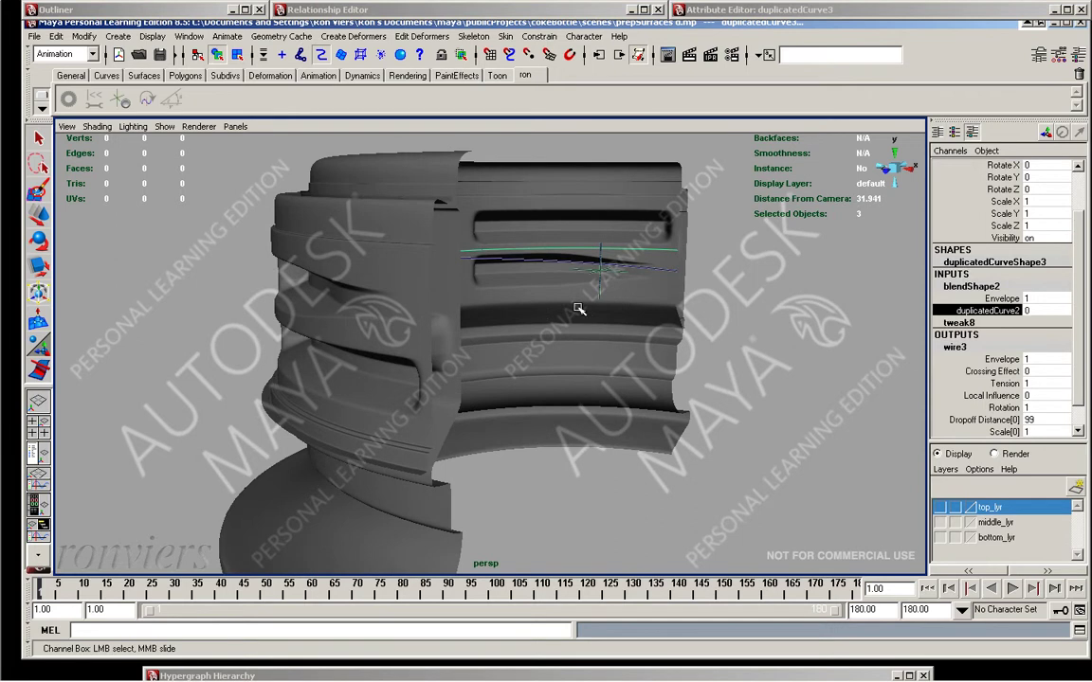
{"action": "left_click_drag", "start_coordinate": [579, 309], "coordinate": [689, 303], "text": "alt"}
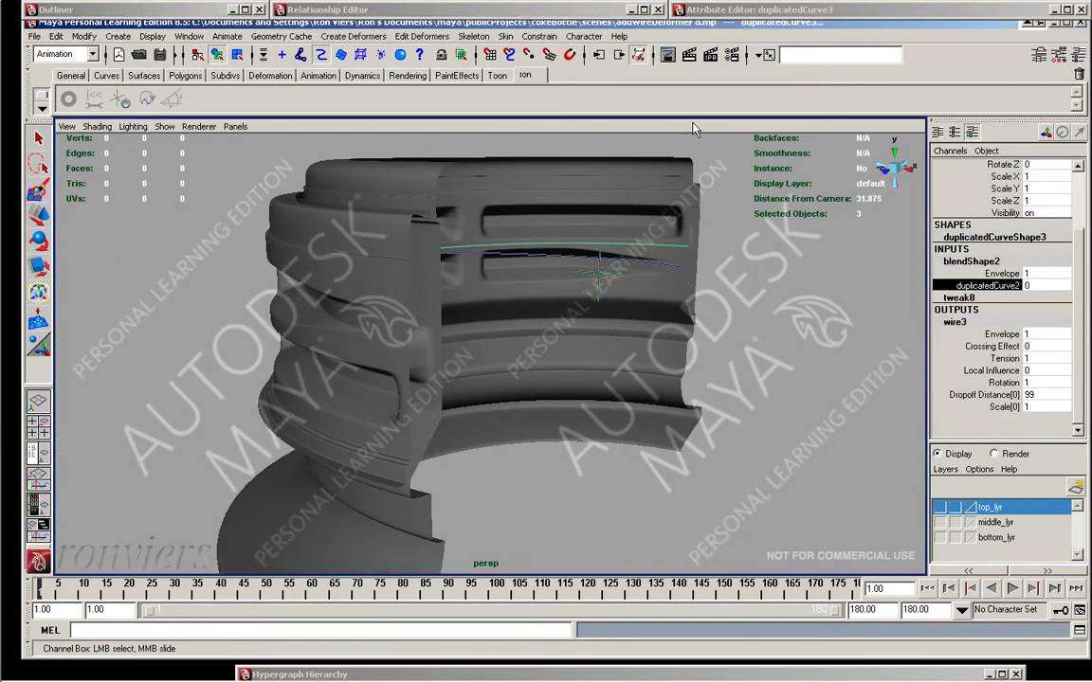
{"action": "mouse_move", "coordinate": [618, 133]}
{"action": "left_mouse_down", "text": "alt"}
{"action": "mouse_move", "coordinate": [591, 233]}
{"action": "mouse_move", "coordinate": [519, 372]}
{"action": "mouse_move", "coordinate": [497, 324]}
{"action": "mouse_move", "coordinate": [468, 312]}
{"action": "mouse_move", "coordinate": [798, 377]}
{"action": "left_mouse_up", "text": "alt"}
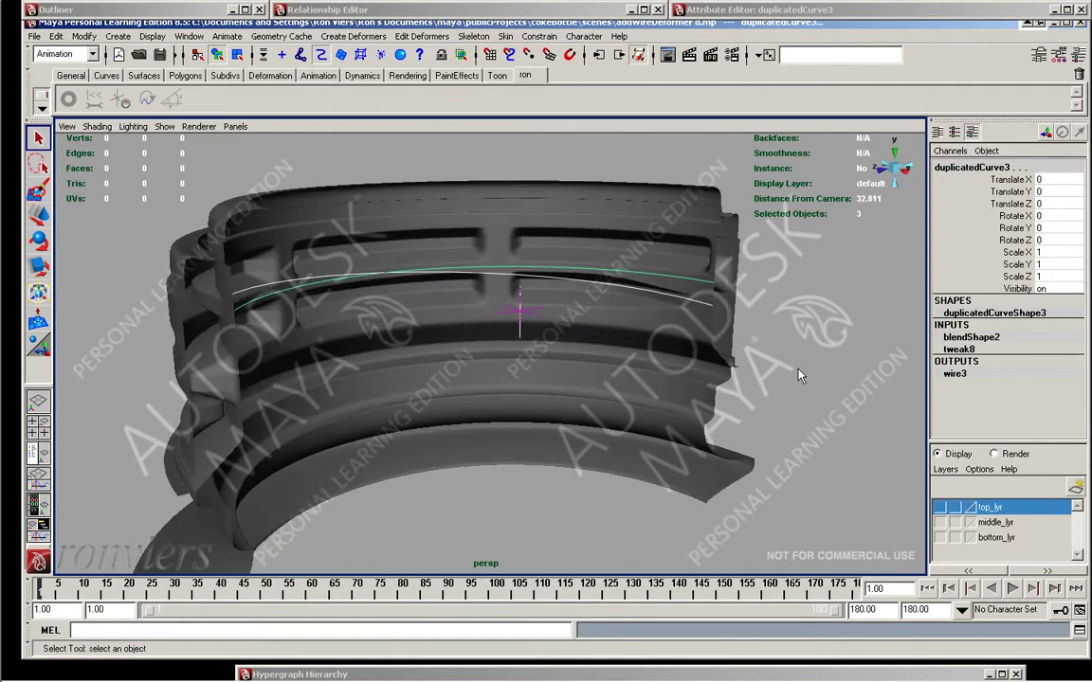
Add duplicatedCurve3 and then loftedSurface2 to the top_lyr display layer
{"action": "right_click", "coordinate": [989, 507]}
{"action": "left_click", "coordinate": [994, 541]}
{"action": "mouse_move", "coordinate": [663, 265]}
{"action": "left_mouse_down", "text": "alt"}
{"action": "mouse_move", "coordinate": [730, 296]}
{"action": "mouse_move", "coordinate": [616, 256]}
{"action": "left_mouse_up", "text": "alt"}
{"action": "left_click", "coordinate": [343, 54]}
{"action": "left_click", "coordinate": [320, 195]}
{"action": "right_click", "coordinate": [1004, 512]}
{"action": "left_click", "coordinate": [994, 542]}
{"action": "mouse_move", "coordinate": [711, 418]}
{"action": "left_mouse_down", "text": "alt"}
{"action": "mouse_move", "coordinate": [689, 504]}
{"action": "mouse_move", "coordinate": [639, 419]}
{"action": "mouse_move", "coordinate": [610, 307]}
{"action": "mouse_move", "coordinate": [524, 392]}
{"action": "mouse_move", "coordinate": [592, 376]}
{"action": "mouse_move", "coordinate": [524, 371]}
{"action": "mouse_move", "coordinate": [524, 394]}
{"action": "mouse_move", "coordinate": [630, 376]}
{"action": "left_mouse_up", "text": "alt"}
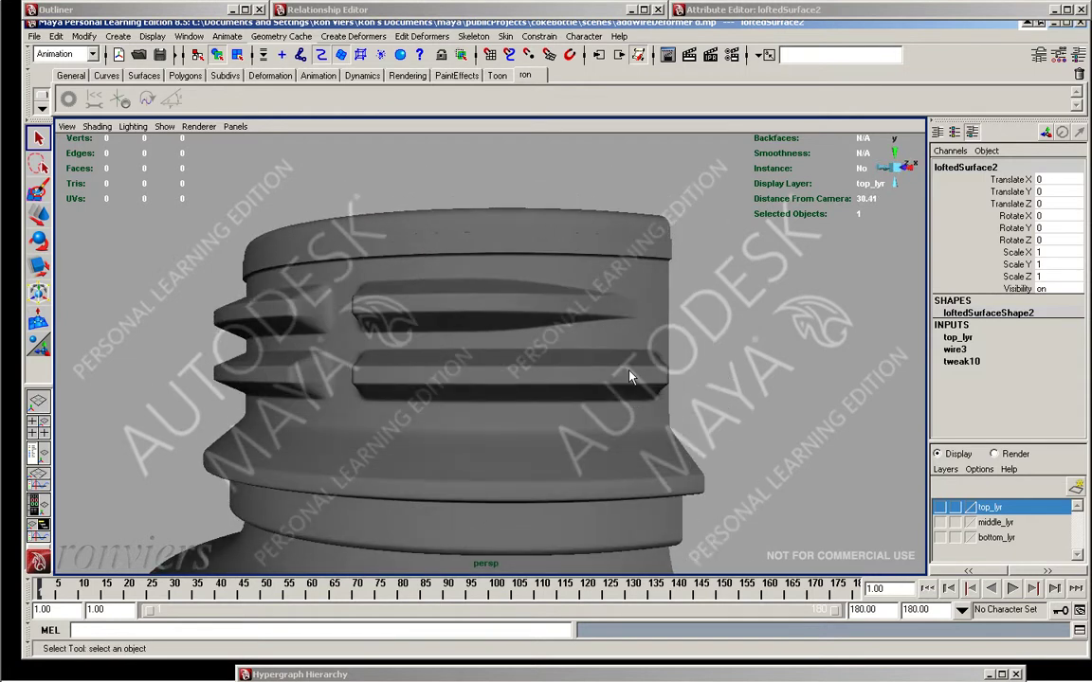
{"action": "mouse_move", "coordinate": [601, 333]}
{"action": "right_mouse_down", "text": "alt"}
{"action": "mouse_move", "coordinate": [690, 312]}
{"action": "mouse_move", "coordinate": [652, 283]}
{"action": "right_mouse_up", "text": "alt"}
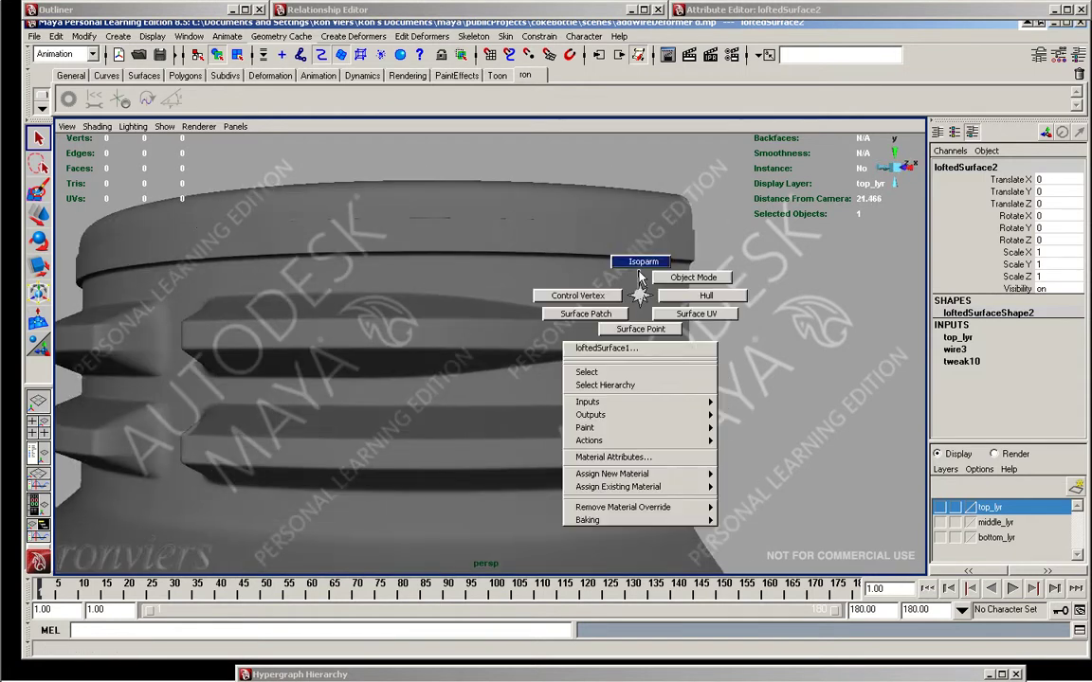
Detach loftedSurface1 at the V isoparms 0.219 and 0.609
{"action": "left_click", "coordinate": [660, 267]}
{"action": "left_click_drag", "start_coordinate": [663, 268], "coordinate": [662, 253], "text": "alt"}
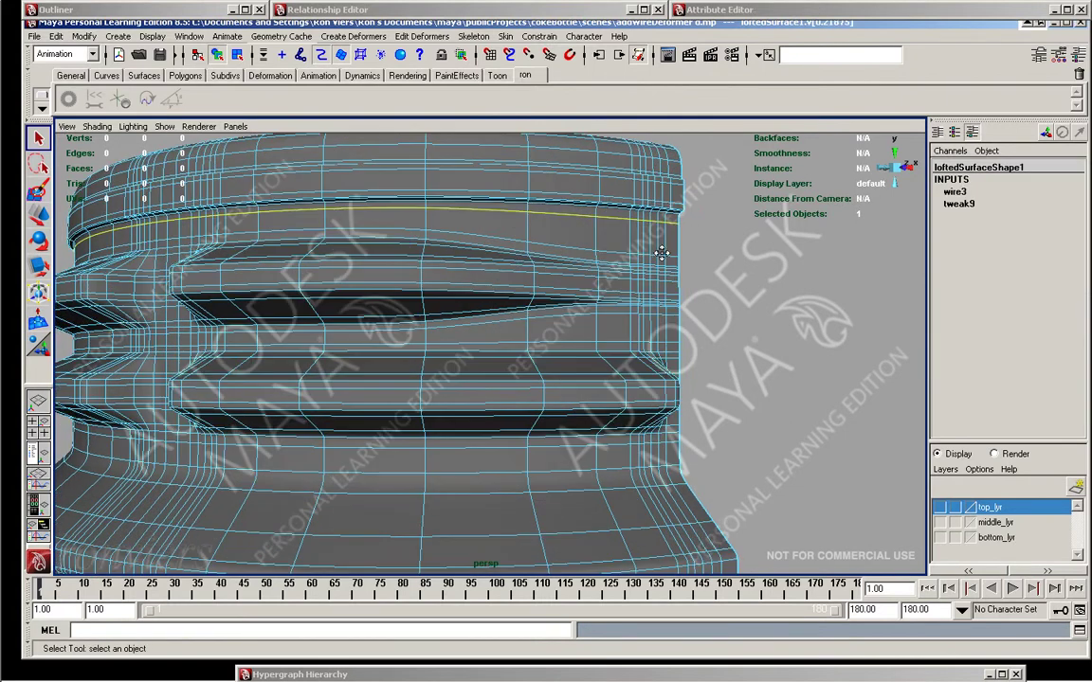
{"action": "left_click_drag", "start_coordinate": [623, 476], "coordinate": [653, 349], "text": "alt"}
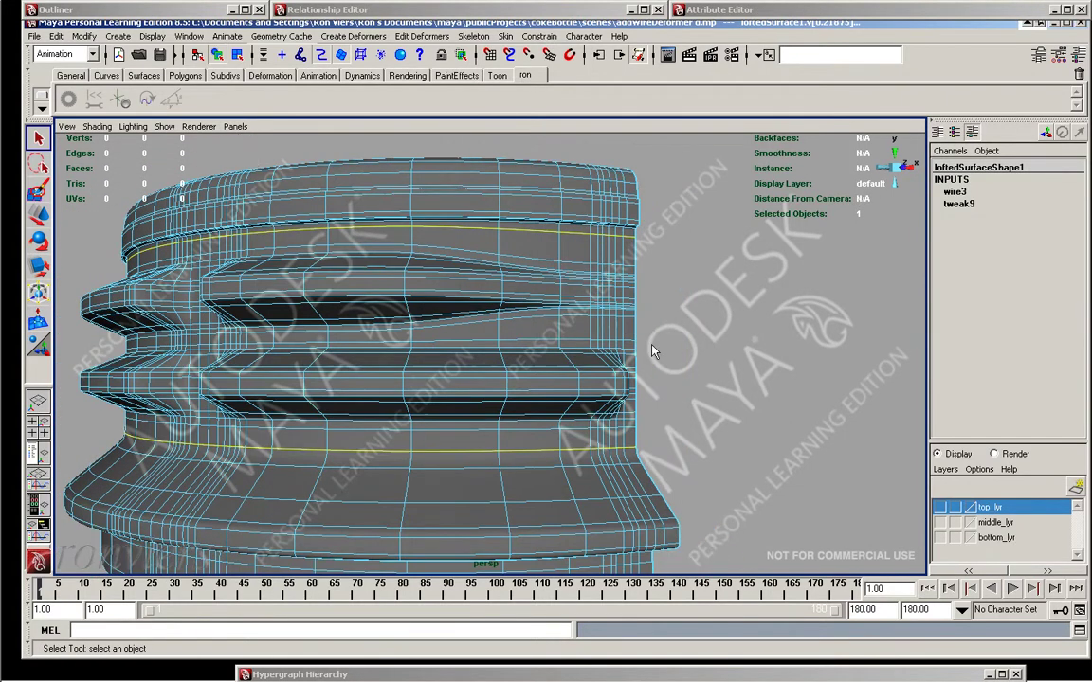
{"action": "key", "text": "space"}
{"action": "left_click_drag", "start_coordinate": [723, 438], "coordinate": [758, 470]}
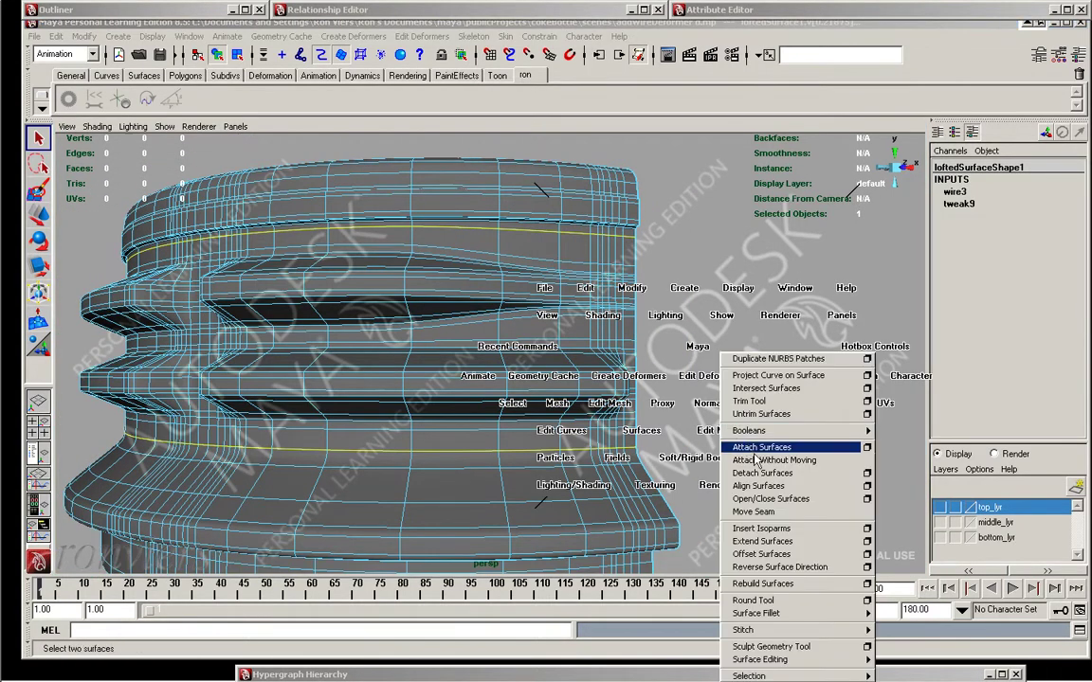
Select the top and bottom cap pieces and go to Delete by Type > History
{"action": "mouse_move", "coordinate": [702, 367]}
{"action": "left_mouse_down", "text": "alt"}
{"action": "mouse_move", "coordinate": [625, 327]}
{"action": "mouse_move", "coordinate": [671, 345]}
{"action": "left_mouse_up", "text": "alt"}
{"action": "left_click", "coordinate": [601, 312]}
{"action": "left_click", "coordinate": [568, 194]}
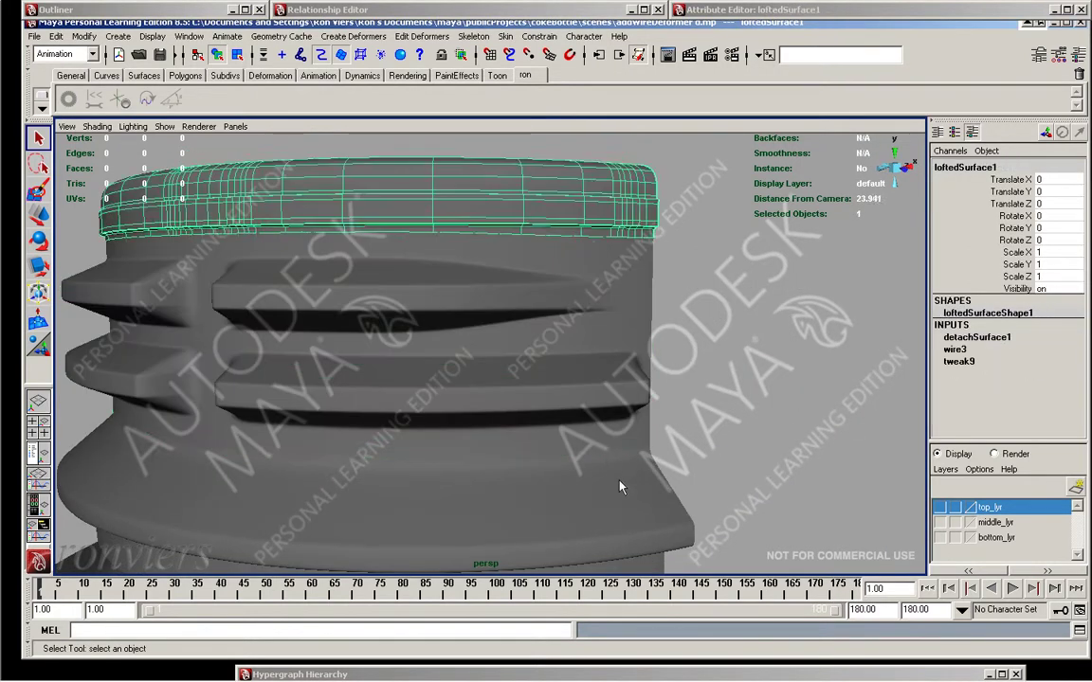
{"action": "left_click", "coordinate": [557, 436], "text": "shift"}
{"action": "key", "text": "space"}
{"action": "left_click_drag", "start_coordinate": [575, 341], "coordinate": [718, 431]}
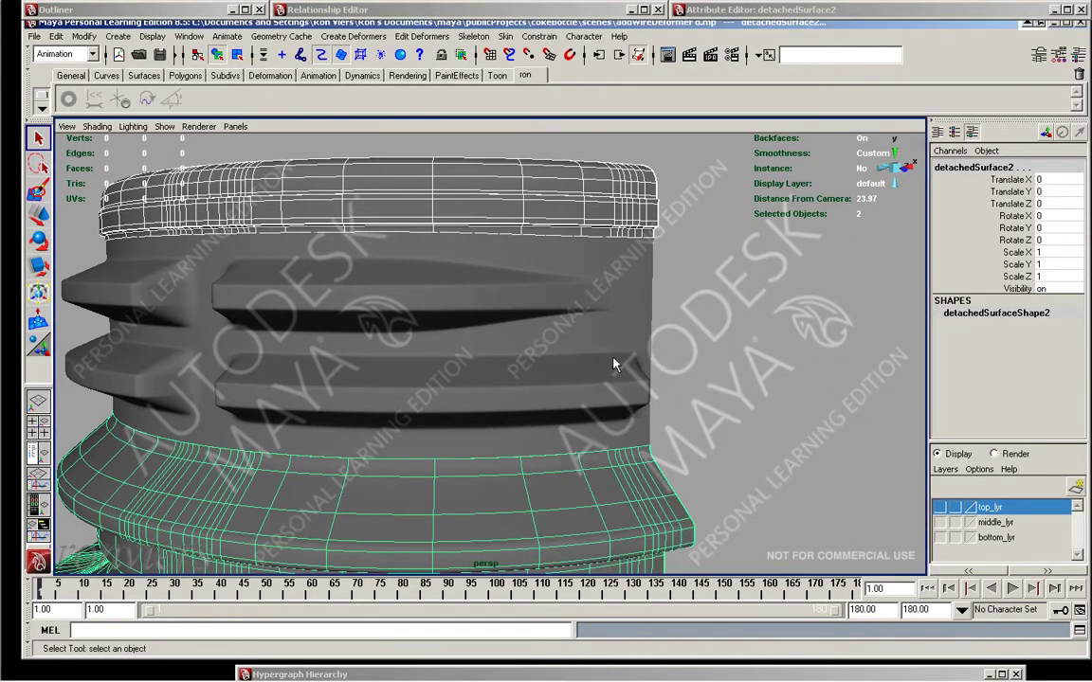
Delete history on the top and bottom pieces and instance the ribbed middle piece
{"action": "left_click", "coordinate": [614, 366]}
{"action": "left_click_drag", "start_coordinate": [614, 365], "coordinate": [633, 327], "text": "alt"}
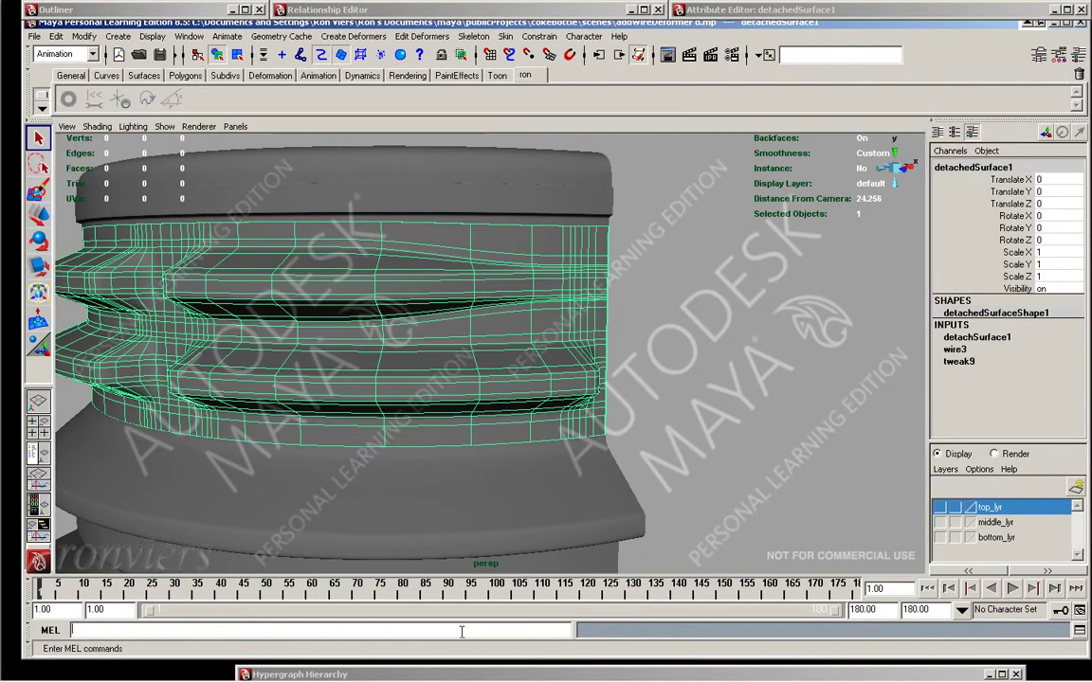
{"action": "type", "text": "instance"}
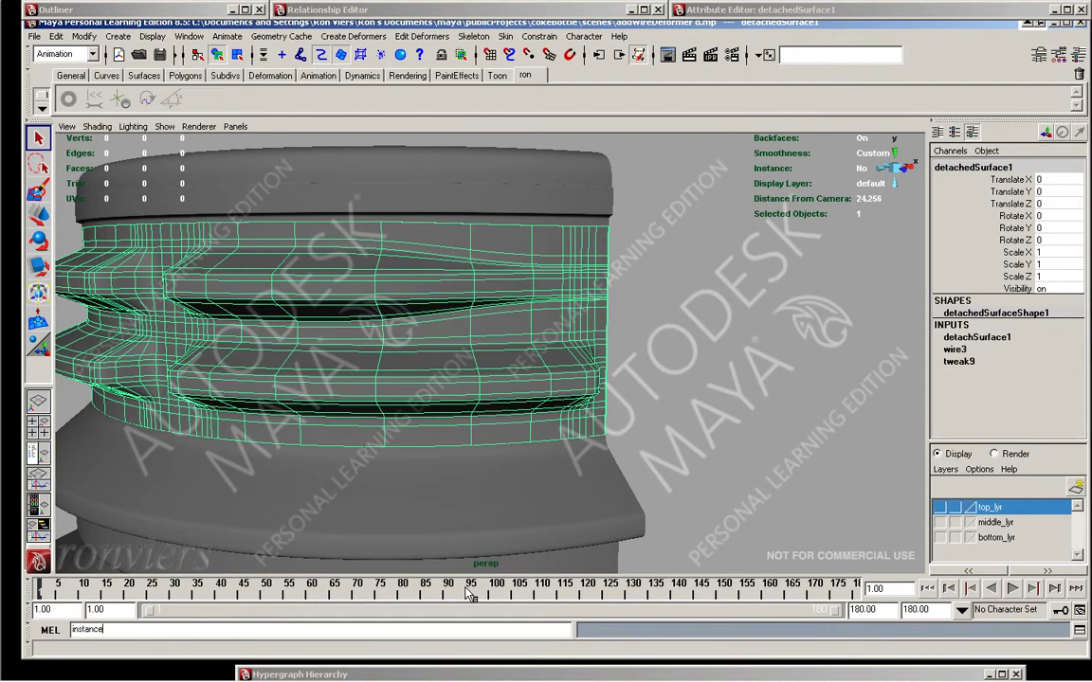
{"action": "key", "text": "Return"}
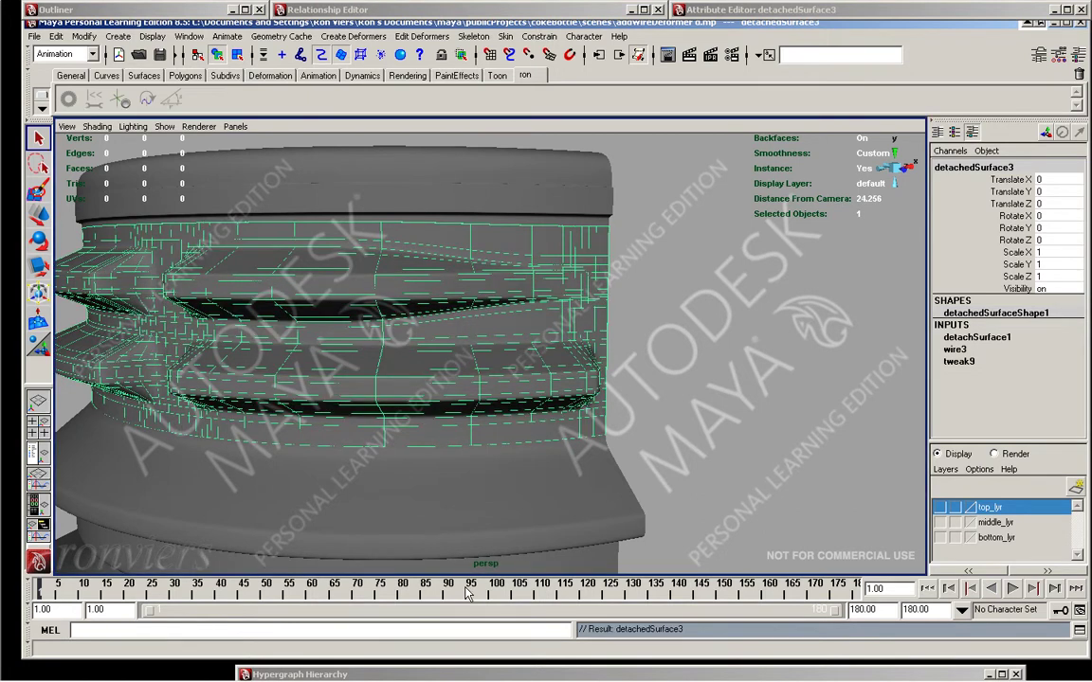
Mirror the instance with Scale X -1 and flipped Scale Z, viewed from the front
{"action": "left_click", "coordinate": [1048, 253]}
{"action": "type", "text": "-"}
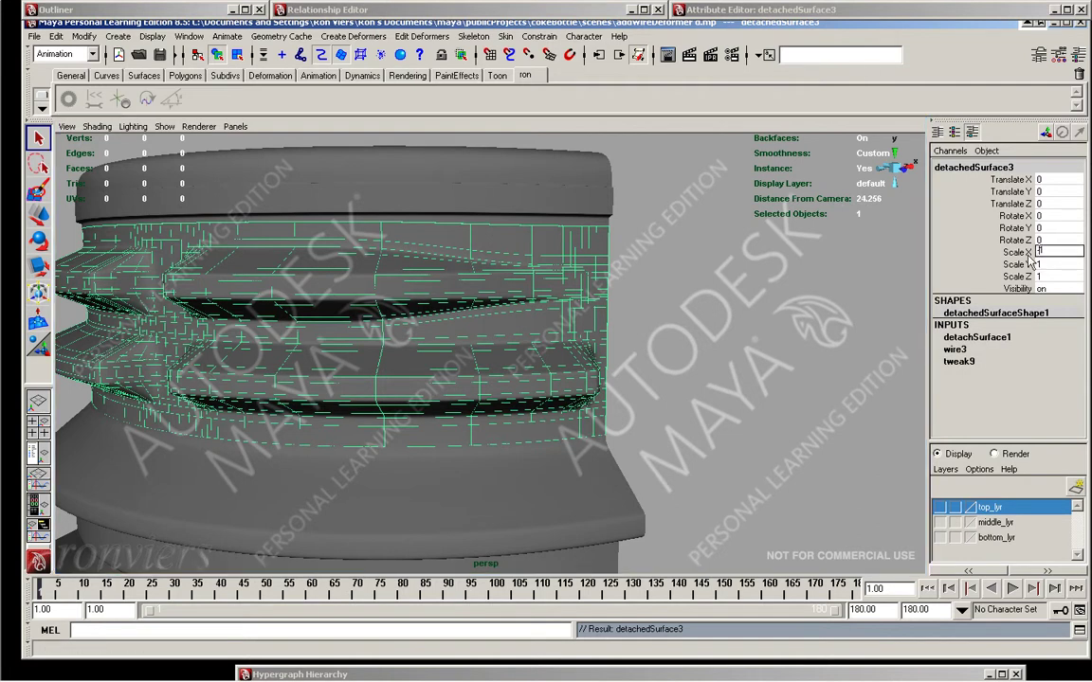
{"action": "key", "text": "Return"}
{"action": "left_click", "coordinate": [1052, 275]}
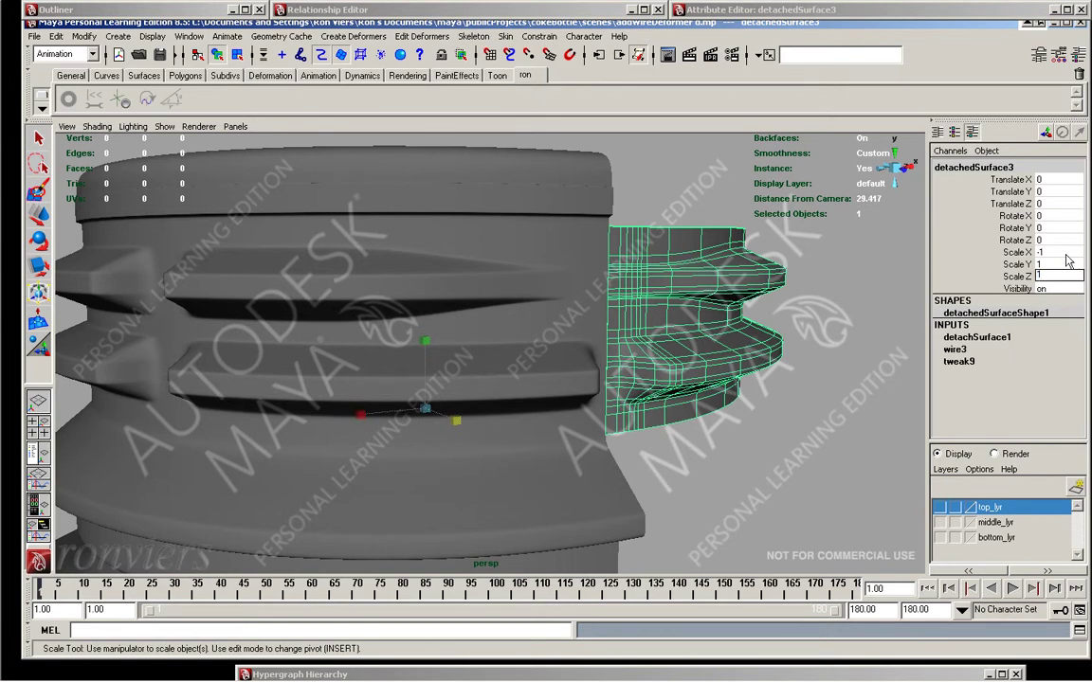
{"action": "key", "text": "Return"}
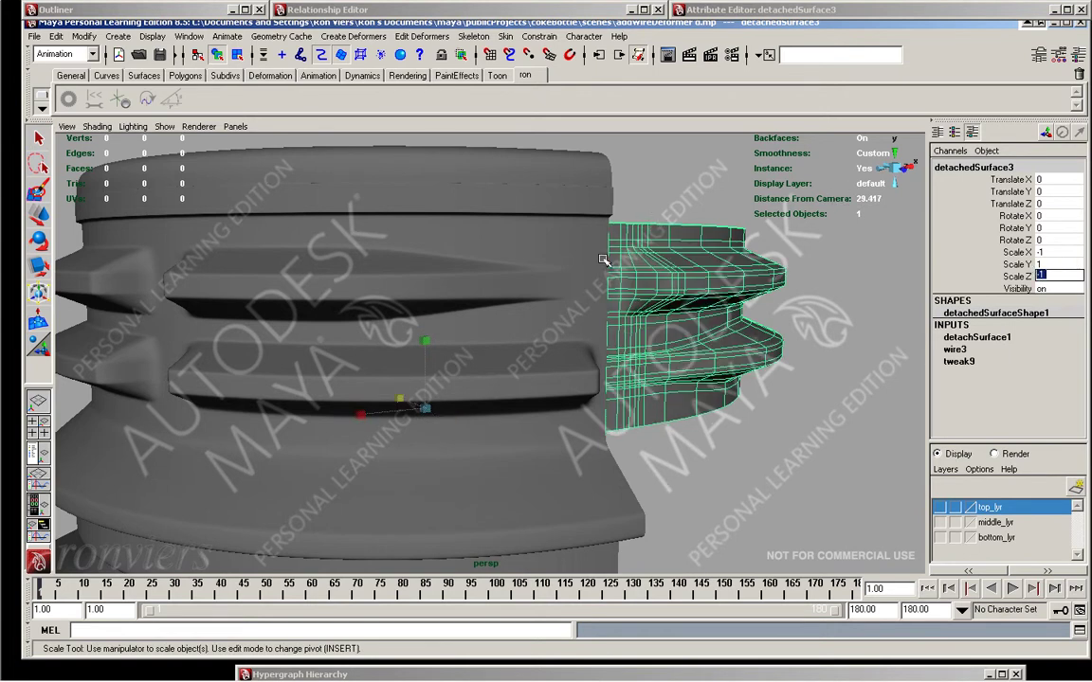
{"action": "left_click_drag", "start_coordinate": [603, 260], "coordinate": [674, 210], "text": "alt"}
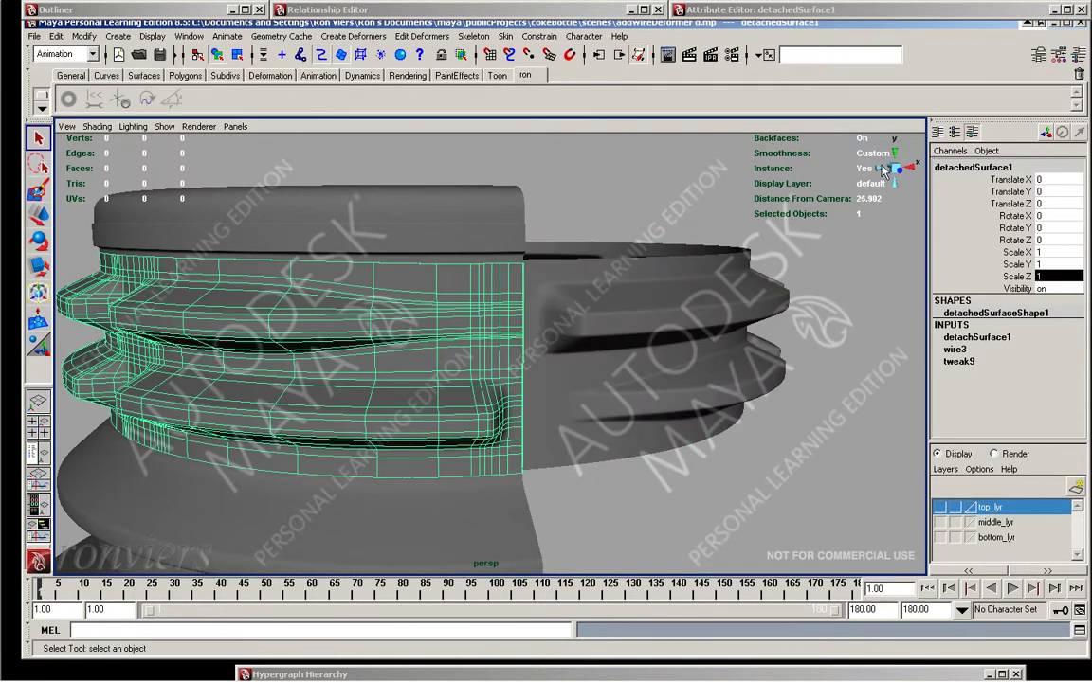
{"action": "left_click", "coordinate": [904, 174]}
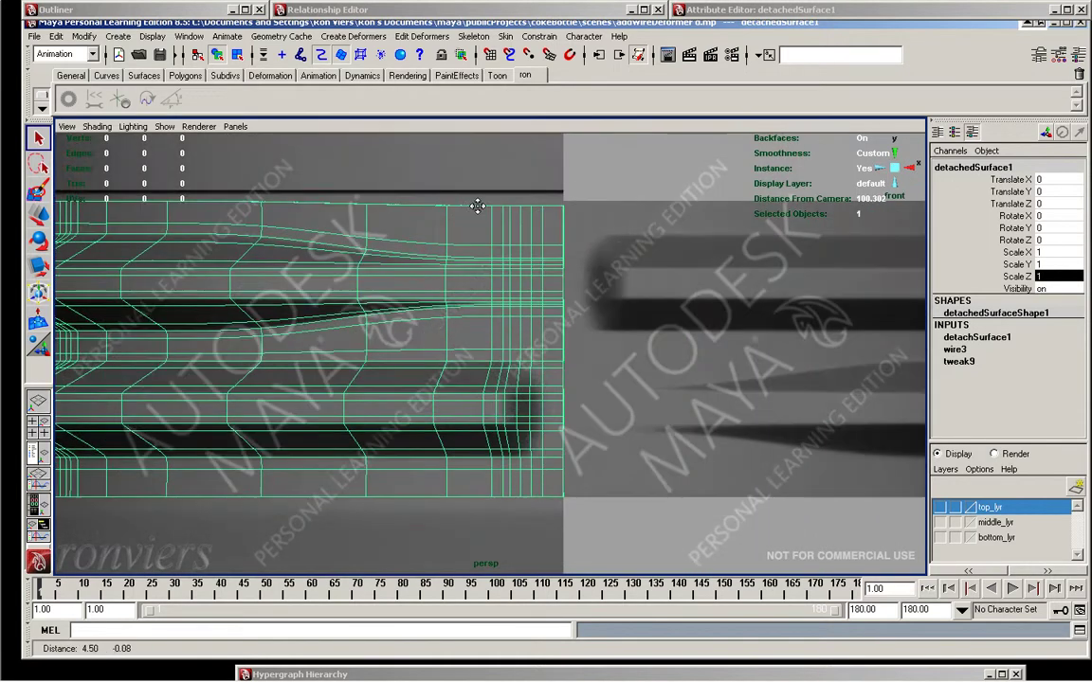
{"action": "mouse_move", "coordinate": [501, 227]}
{"action": "middle_mouse_down", "text": "alt"}
{"action": "mouse_move", "coordinate": [588, 201]}
{"action": "mouse_move", "coordinate": [584, 187]}
{"action": "middle_mouse_up", "text": "alt"}
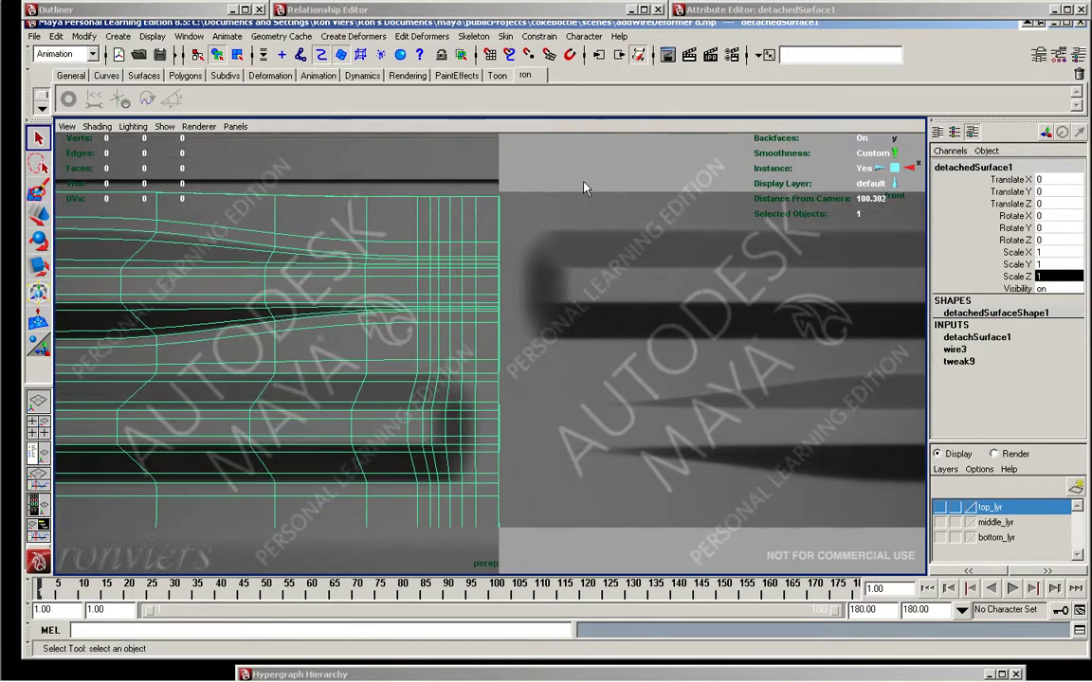
Select blendShape2 in the Outliner and slide its duplicatedCurve2 weight while watching the ribs
{"action": "double_click", "coordinate": [206, 12]}
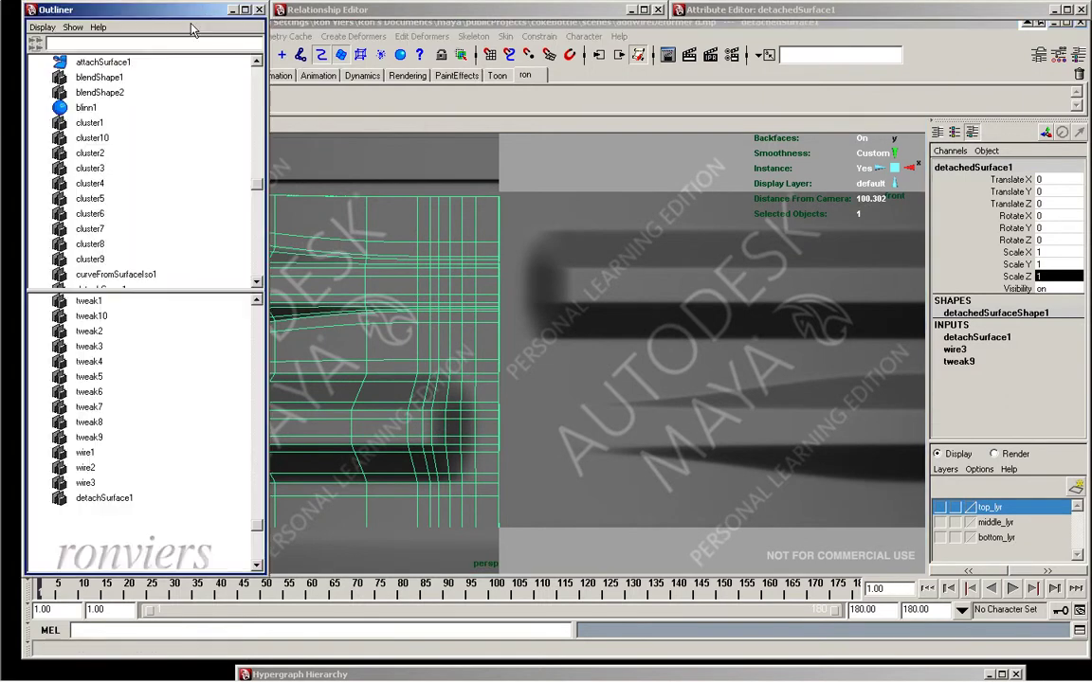
{"action": "left_click", "coordinate": [106, 98]}
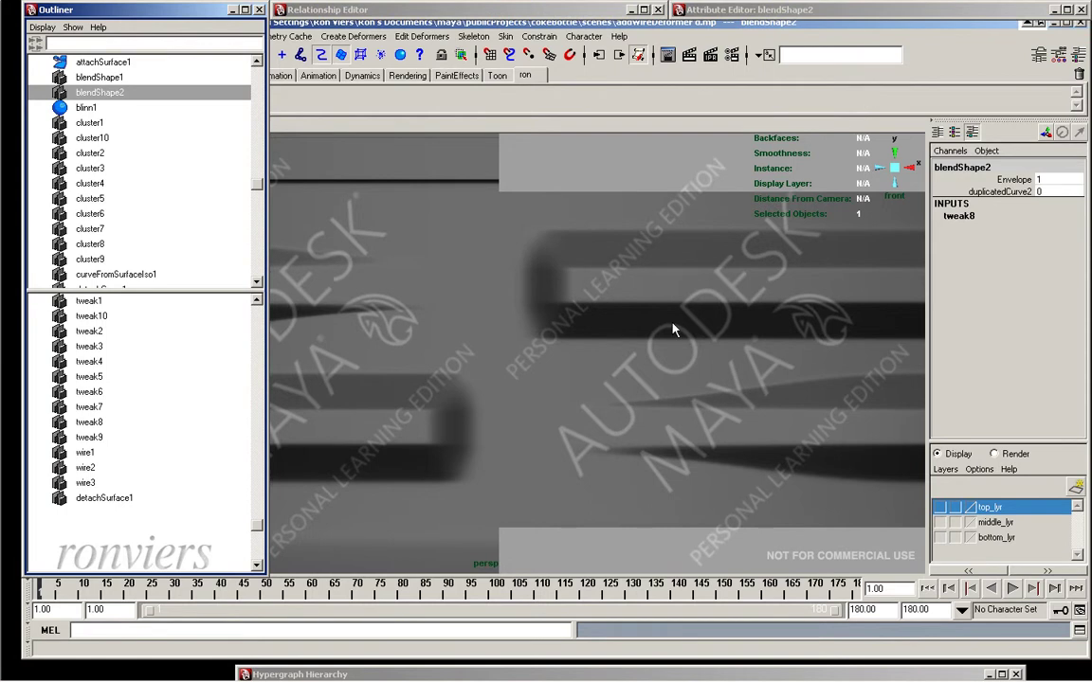
{"action": "right_click_drag", "start_coordinate": [480, 280], "coordinate": [494, 263]}
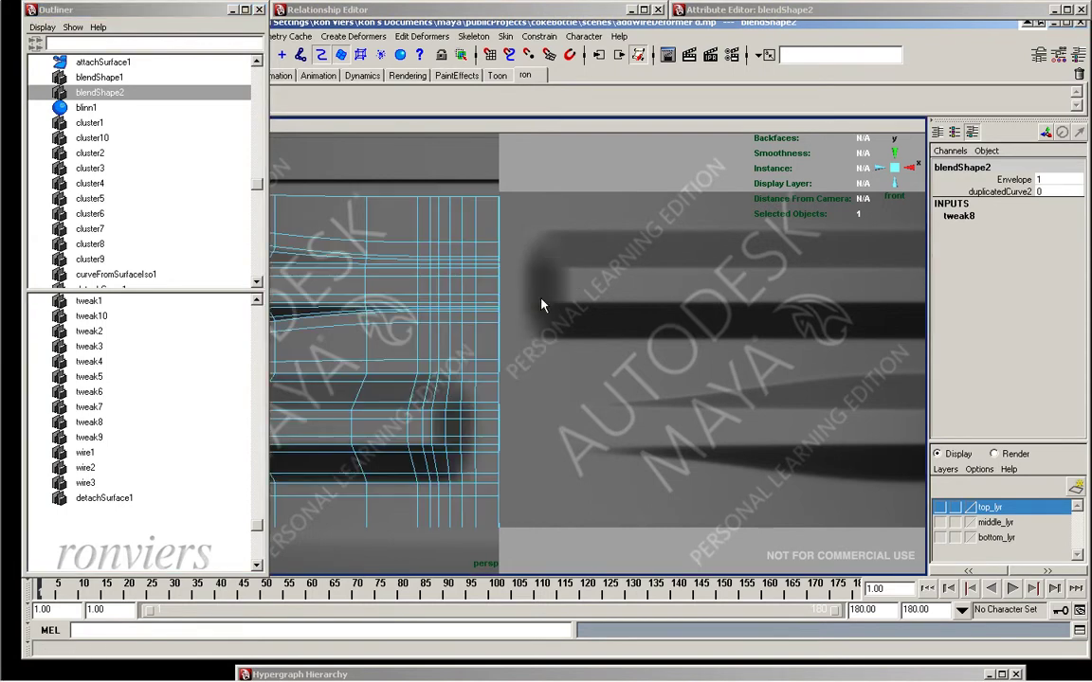
{"action": "left_click", "coordinate": [998, 192]}
{"action": "middle_click_drag", "start_coordinate": [531, 275], "coordinate": [659, 281]}
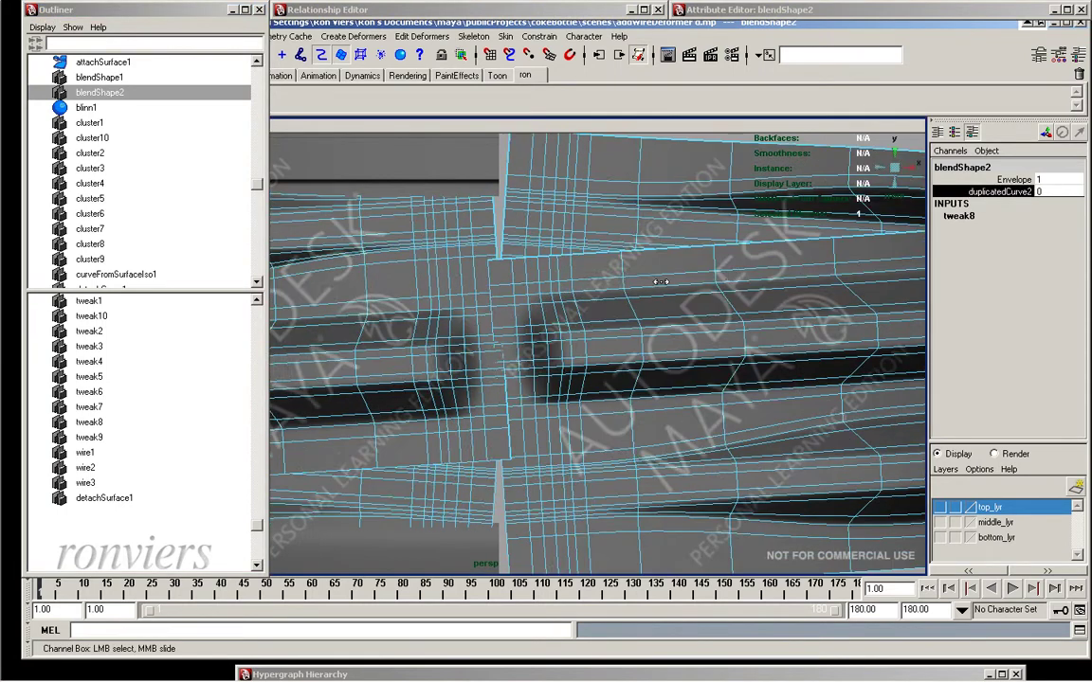
{"action": "middle_click_drag", "start_coordinate": [755, 273], "coordinate": [648, 248]}
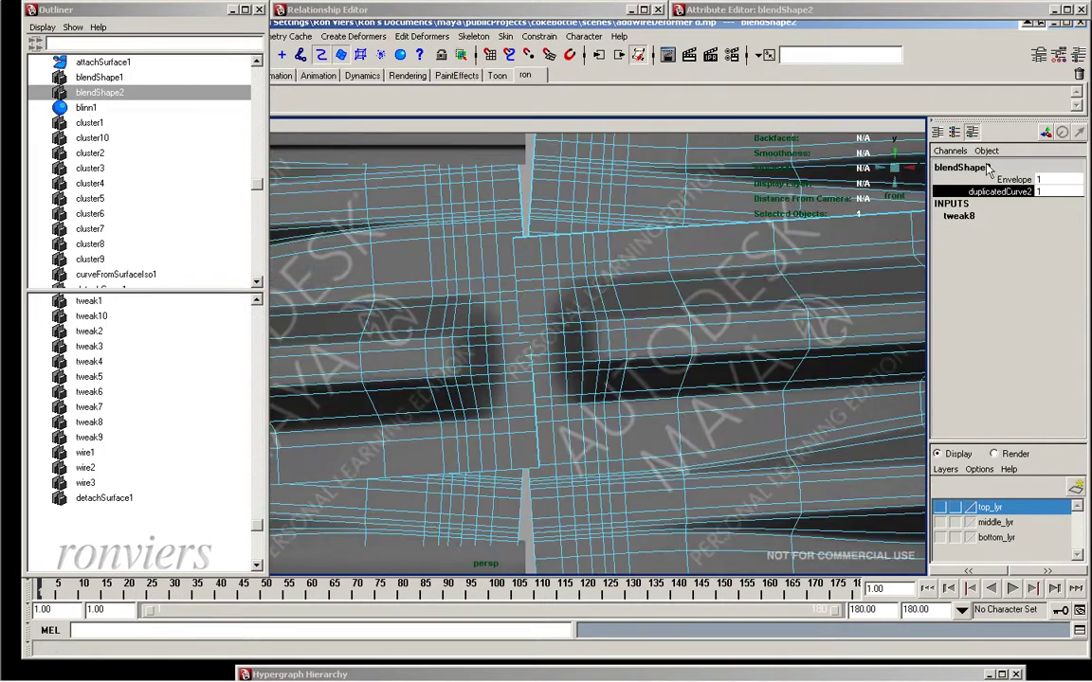
Refine the duplicatedCurve2 weight through 1.1 and 1.05 to a final 1.045
{"action": "double_click", "coordinate": [1066, 188]}
{"action": "key", "text": "BackSpace"}
{"action": "type", "text": ".1"}
{"action": "key", "text": "Return"}
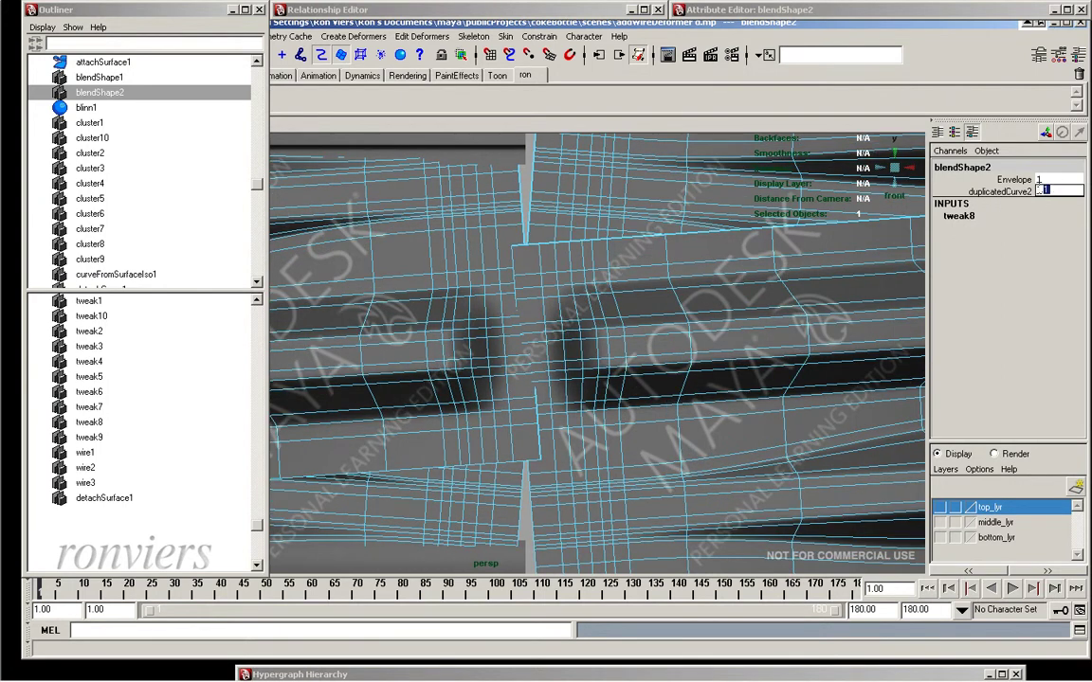
{"action": "type", "text": ".05"}
{"action": "key", "text": "Return"}
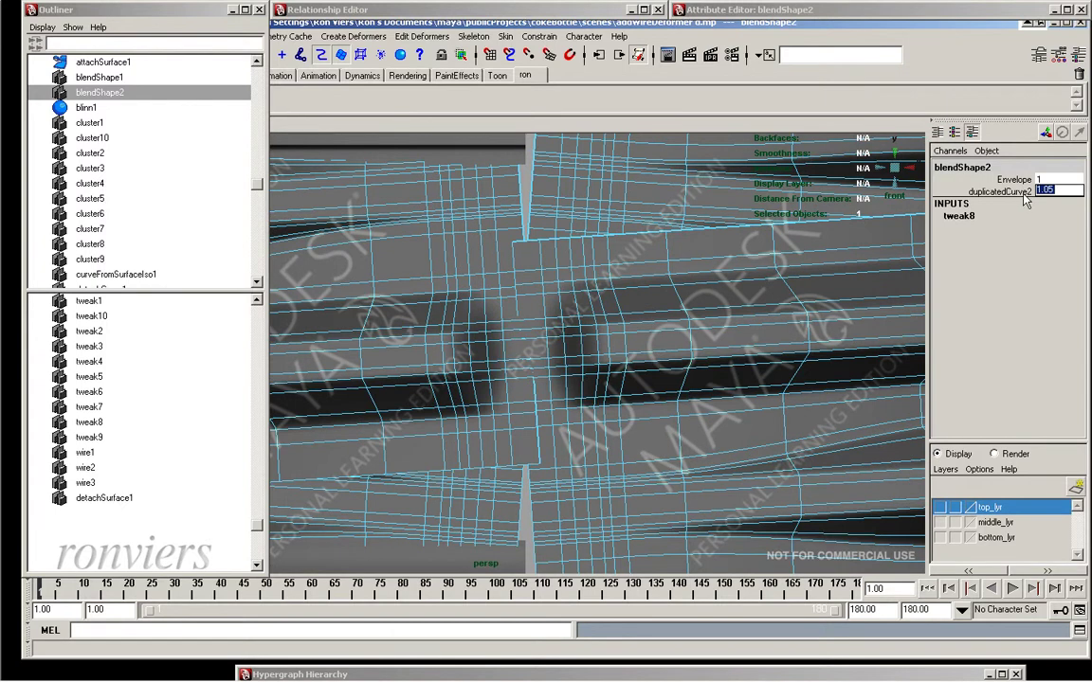
{"action": "left_click", "coordinate": [1050, 190]}
{"action": "type", "text": "5"}
{"action": "key", "text": "Return"}
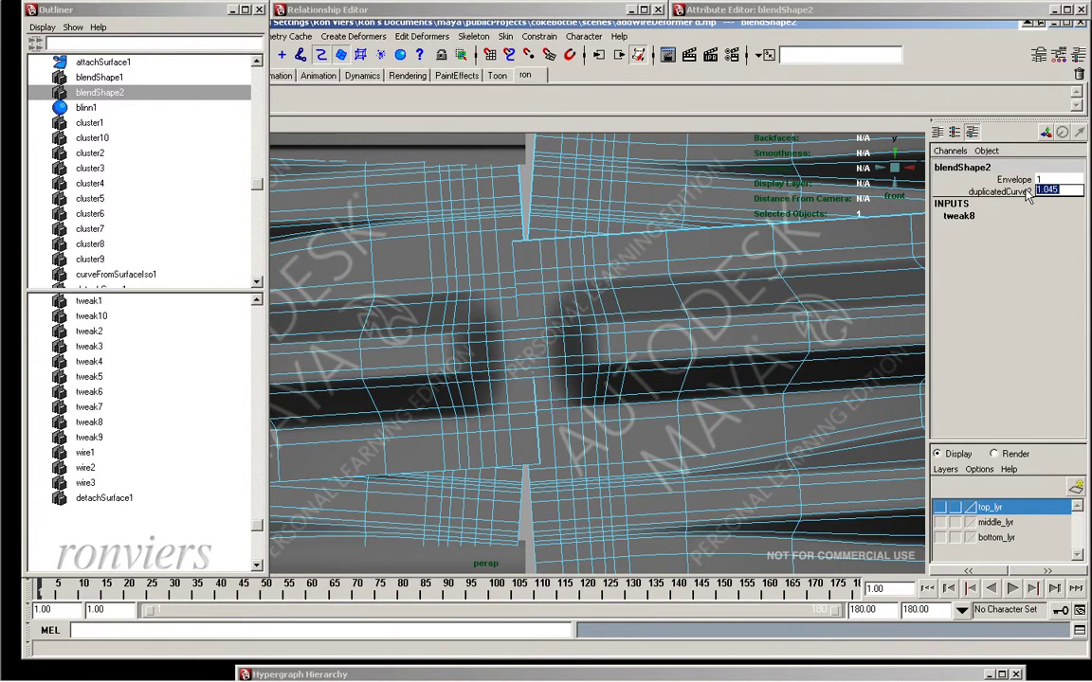